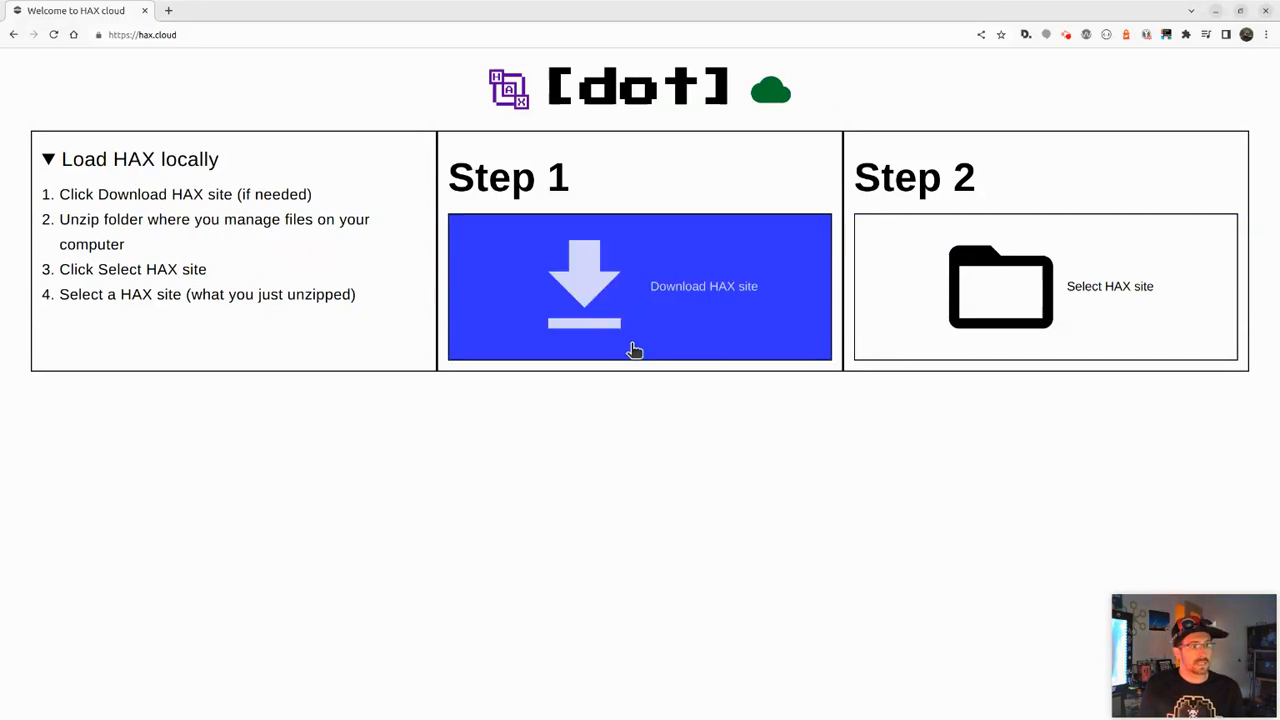
Step: Download the HAX site archive and inspect the contents of its hax-single-site-main folder
click(686, 316)
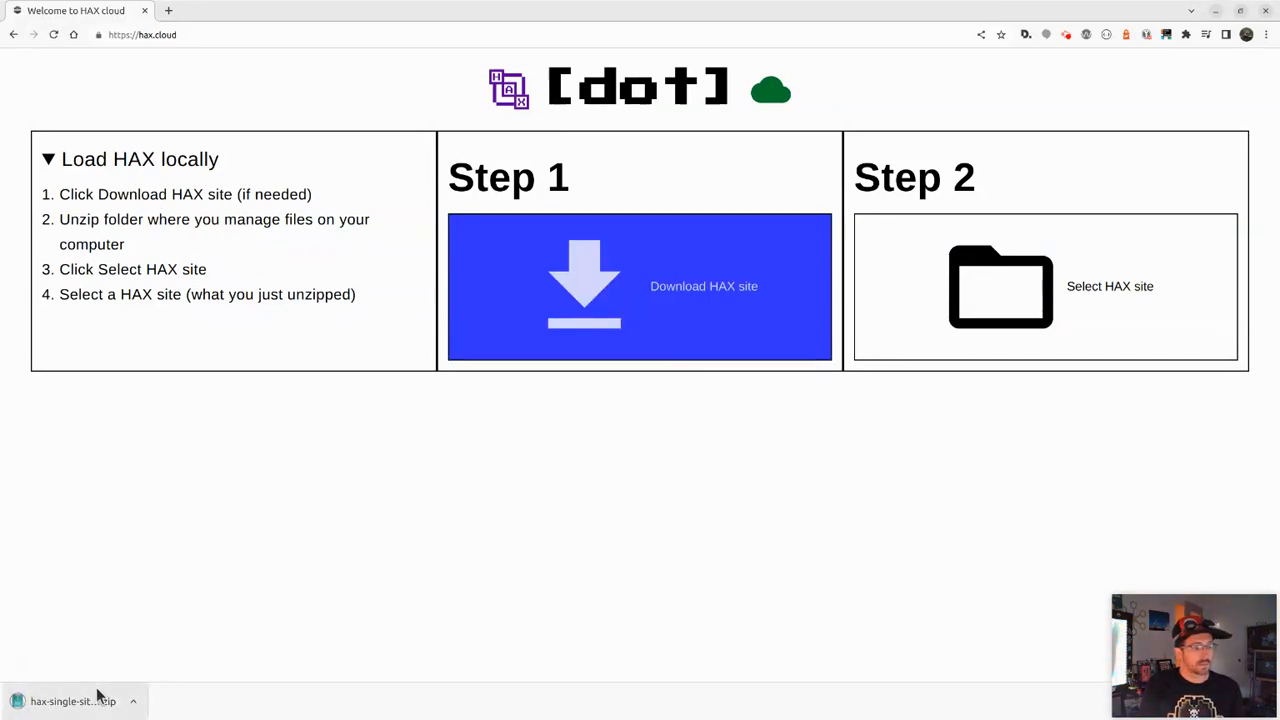
click(91, 702)
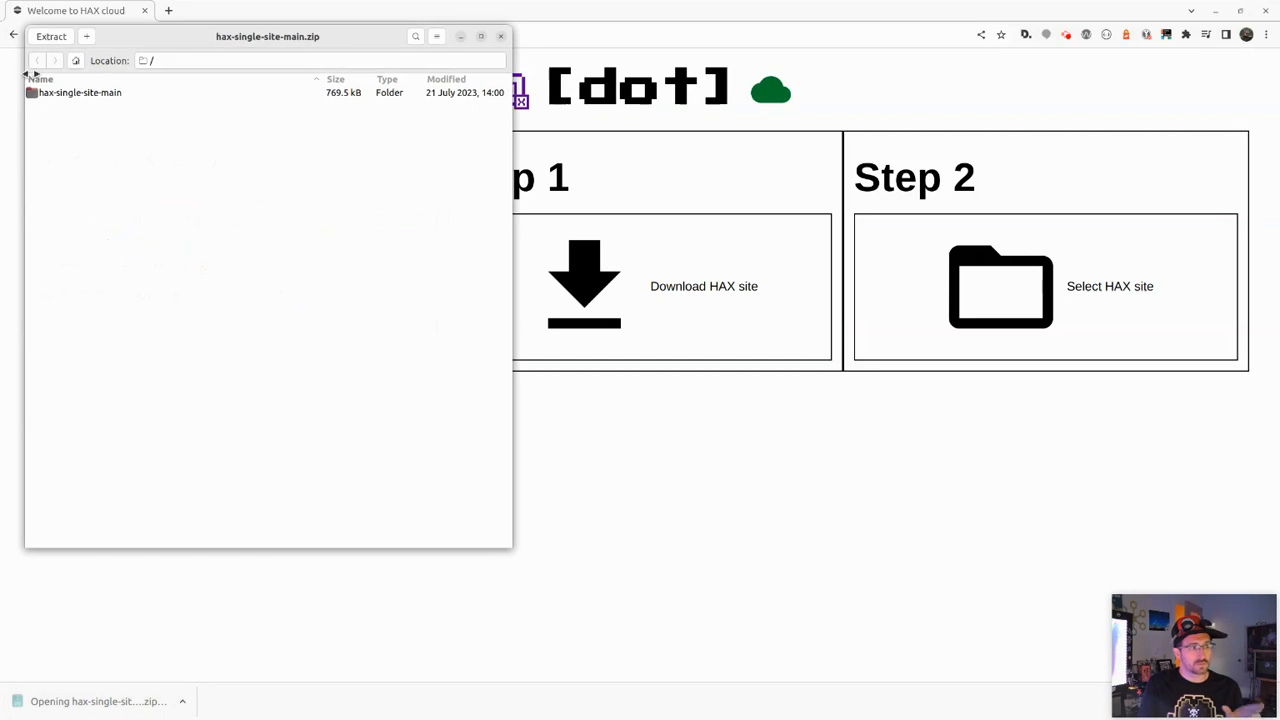
double_click(34, 93)
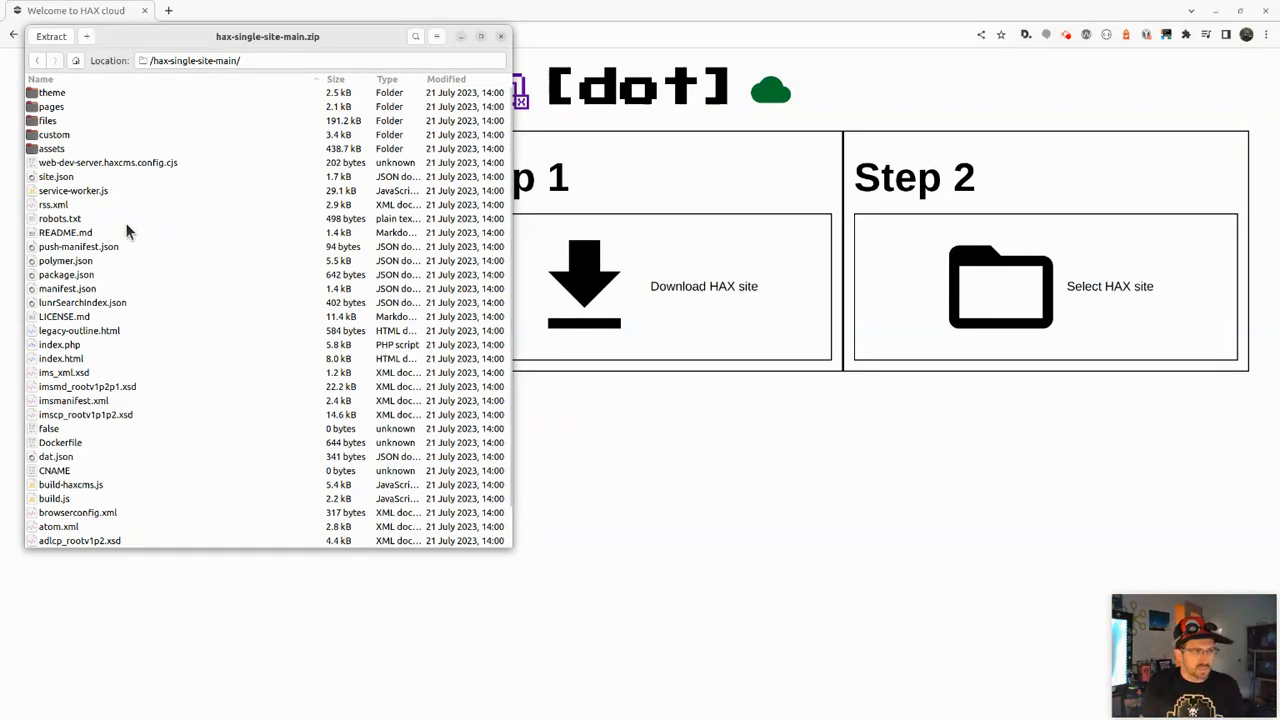
key(alt+Left)
drag(33, 86, 0, 160)
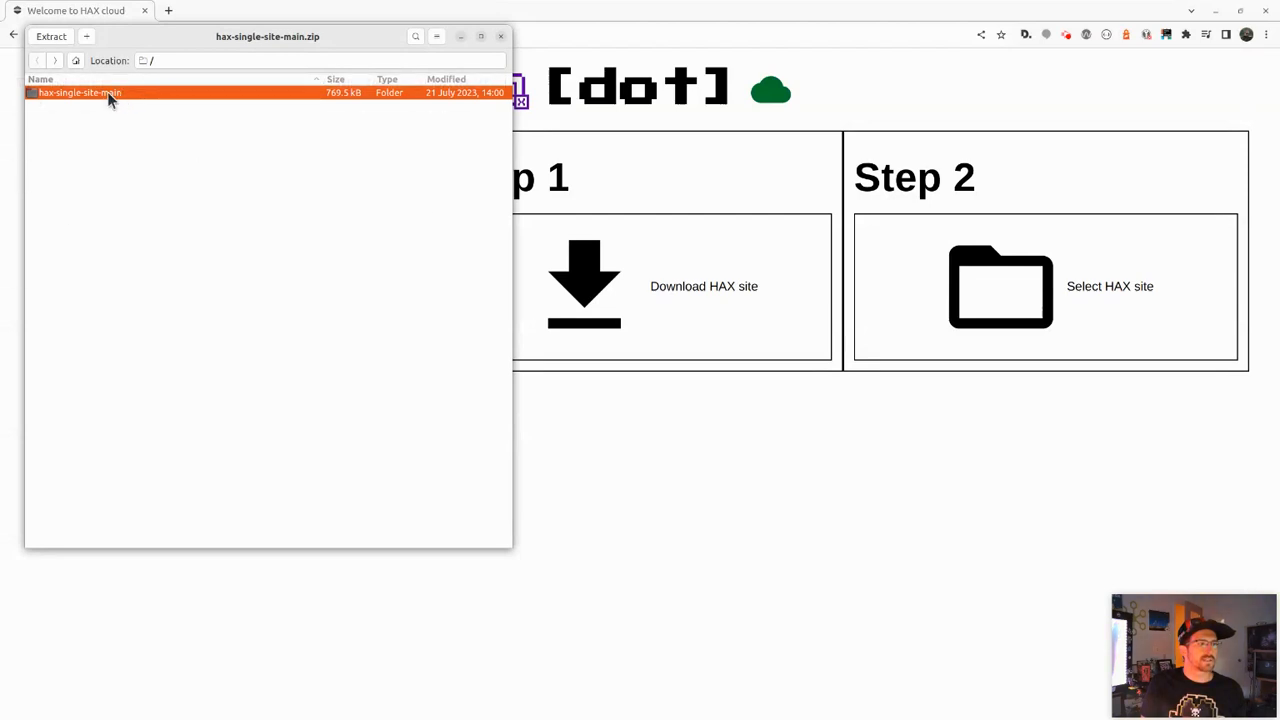
Step: Extract the selected hax-single-site-main folder to the Desktop, keeping the directory structure, and show the extracted files
click(48, 37)
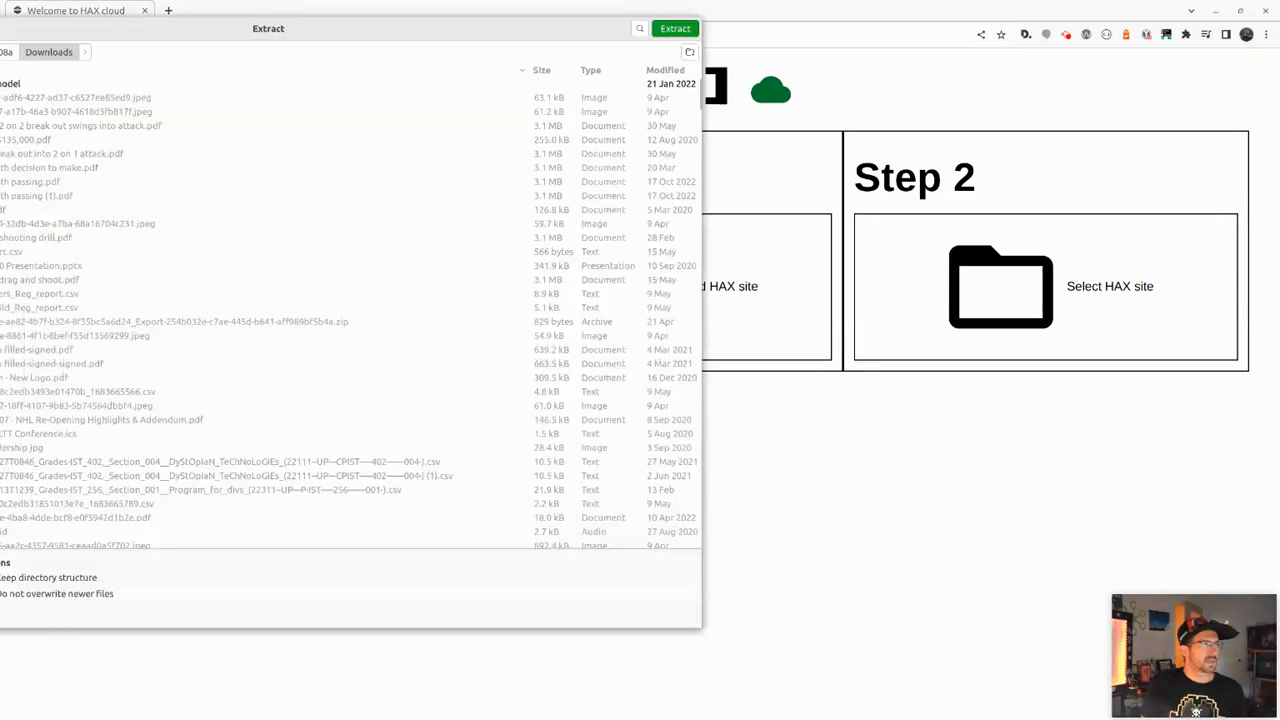
click(0, 89)
drag(493, 31, 788, 21)
click(964, 24)
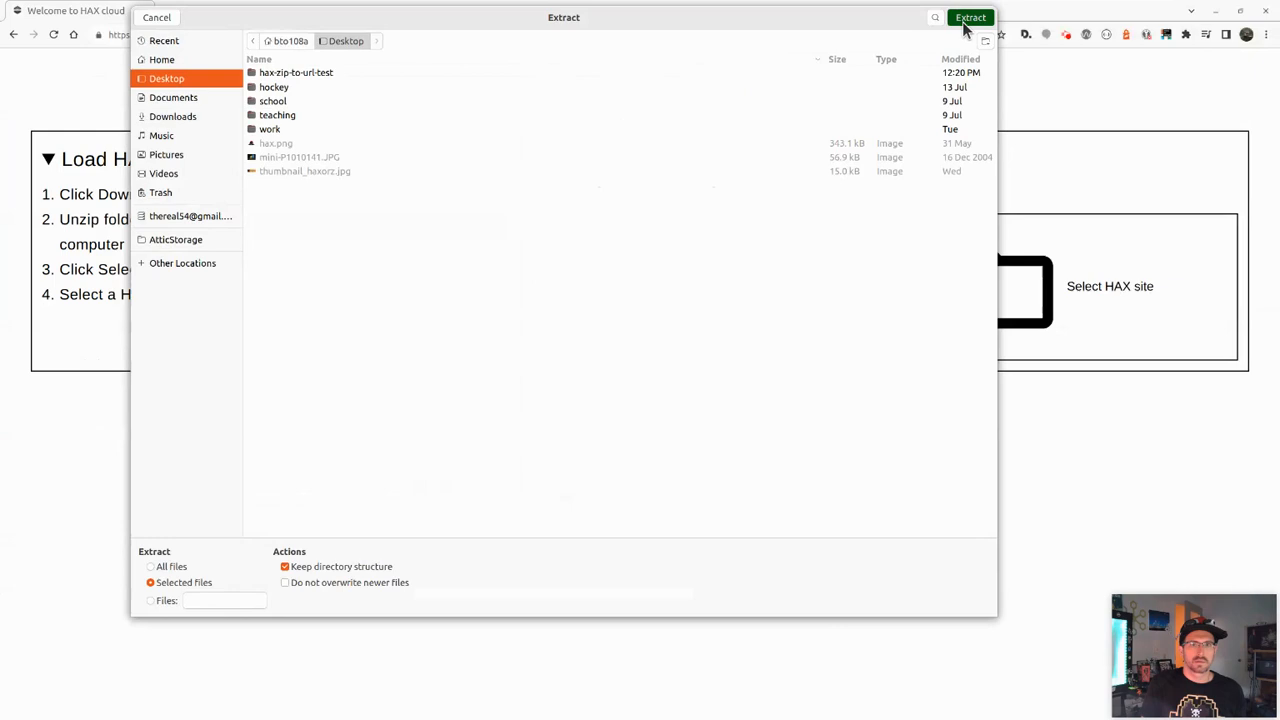
click(608, 333)
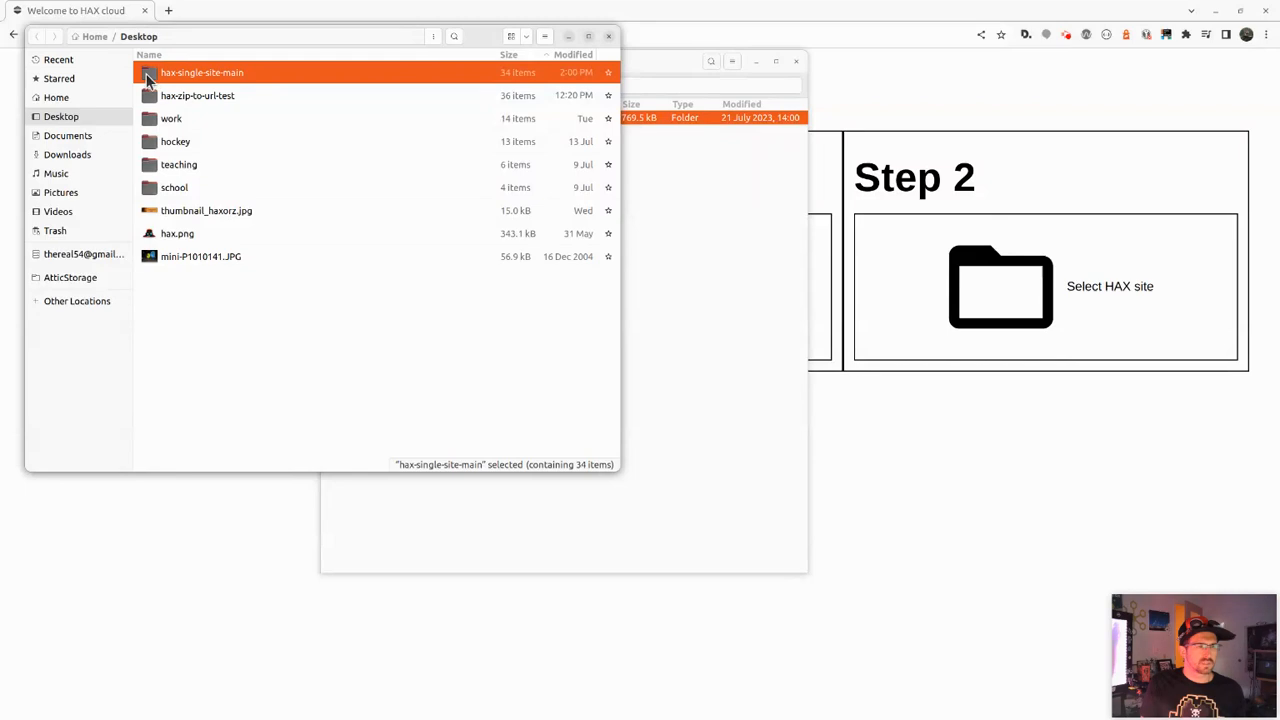
Step: Open the extracted hax-single-site-main folder, then return to the HAX cloud page with the archive window closed
double_click(148, 78)
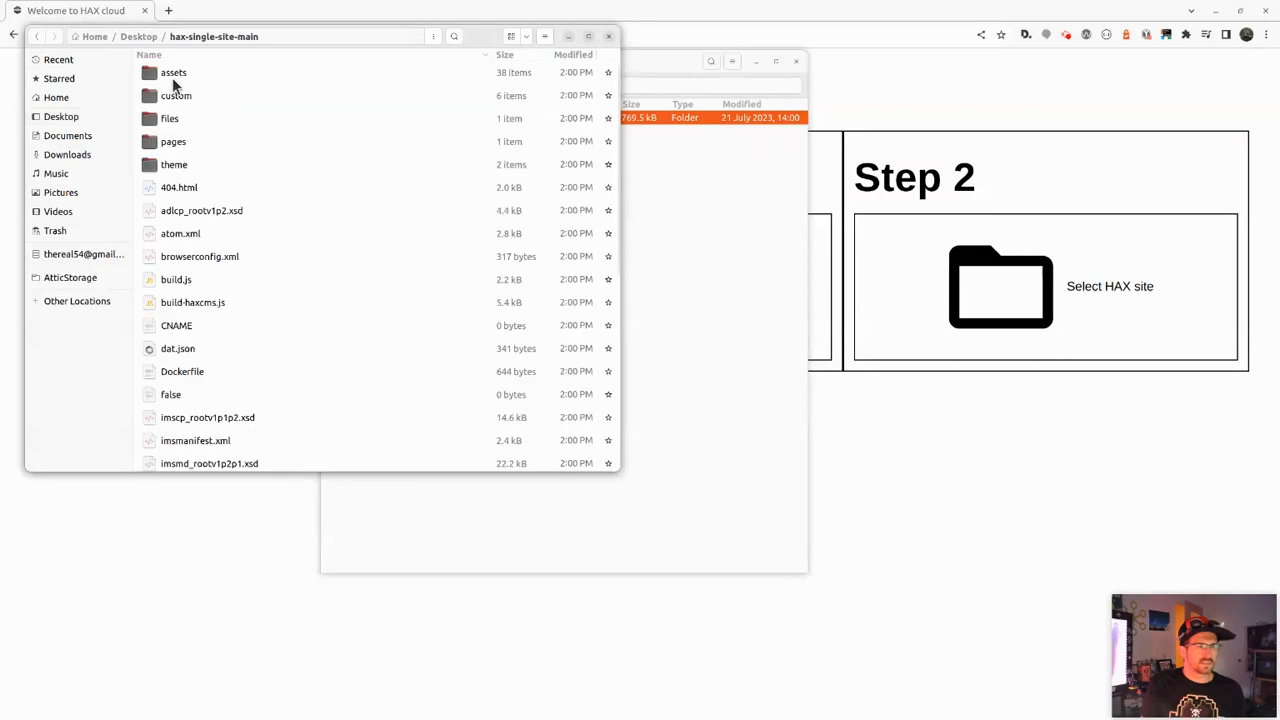
click(795, 62)
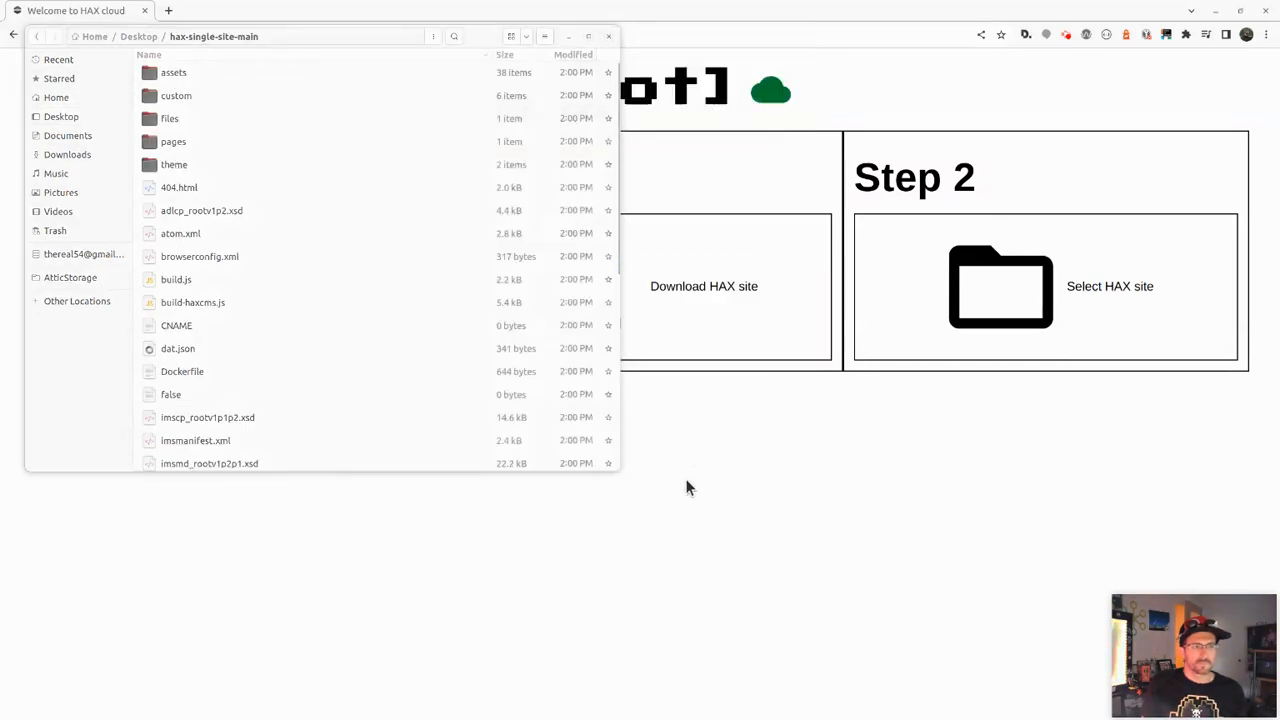
key(alt+Tab)
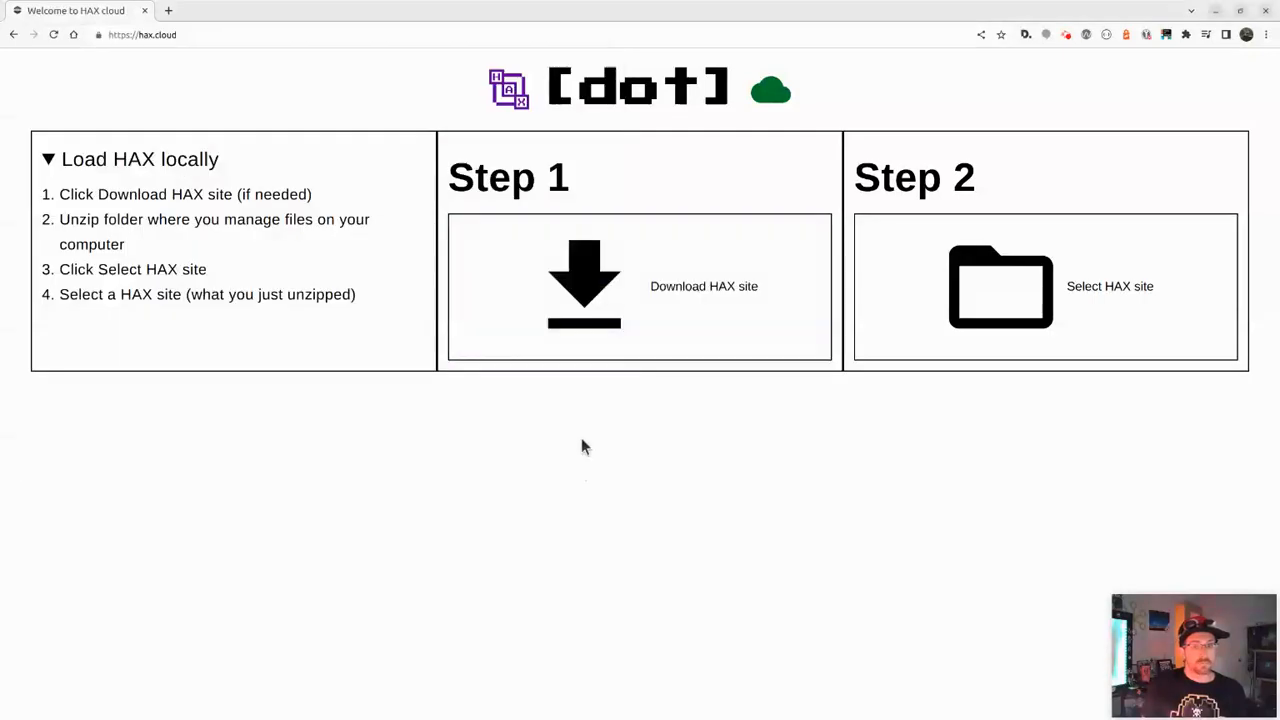
Step: Load hax-single-site-main from the Desktop as the HAX site with file editing allowed, and open its welcome page
click(1040, 307)
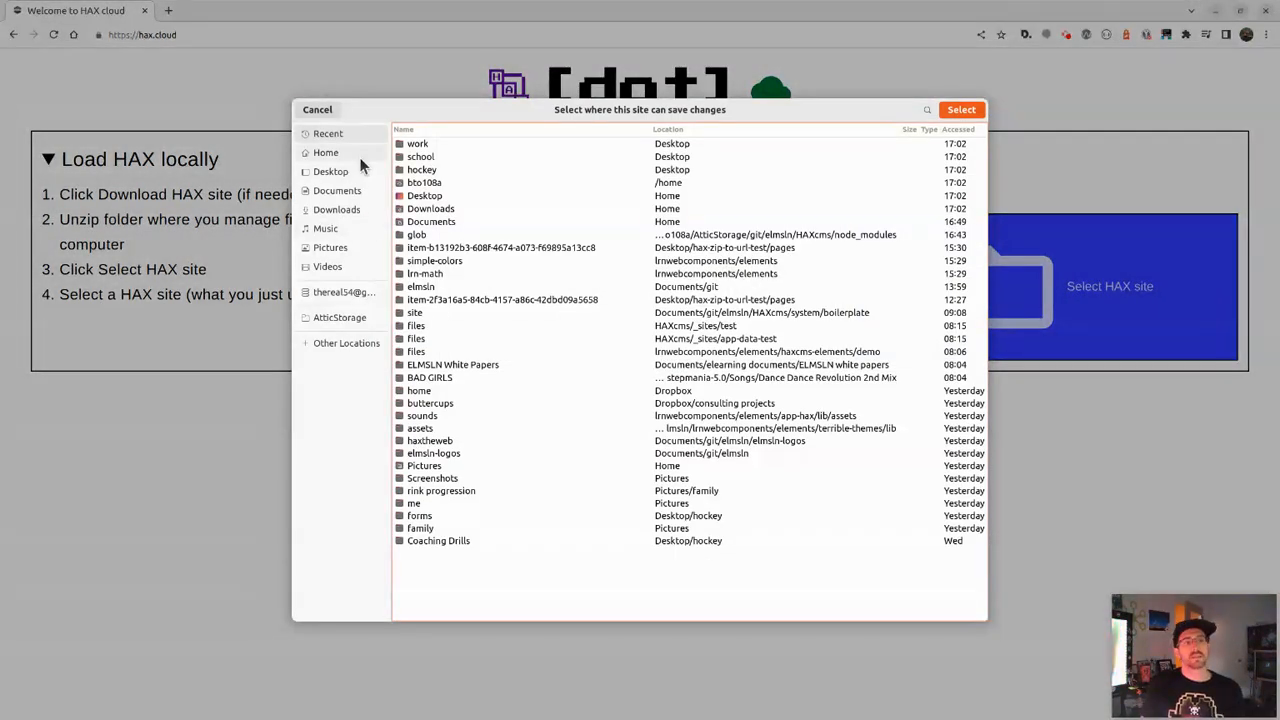
click(335, 172)
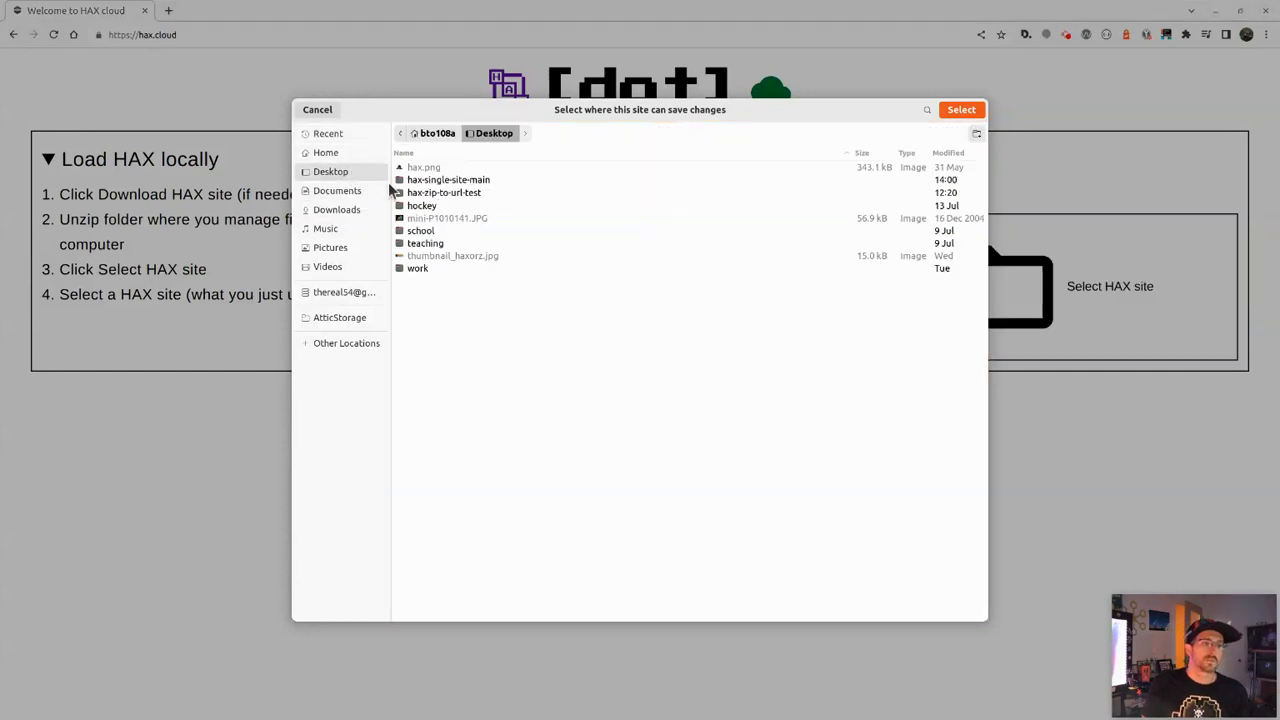
click(961, 110)
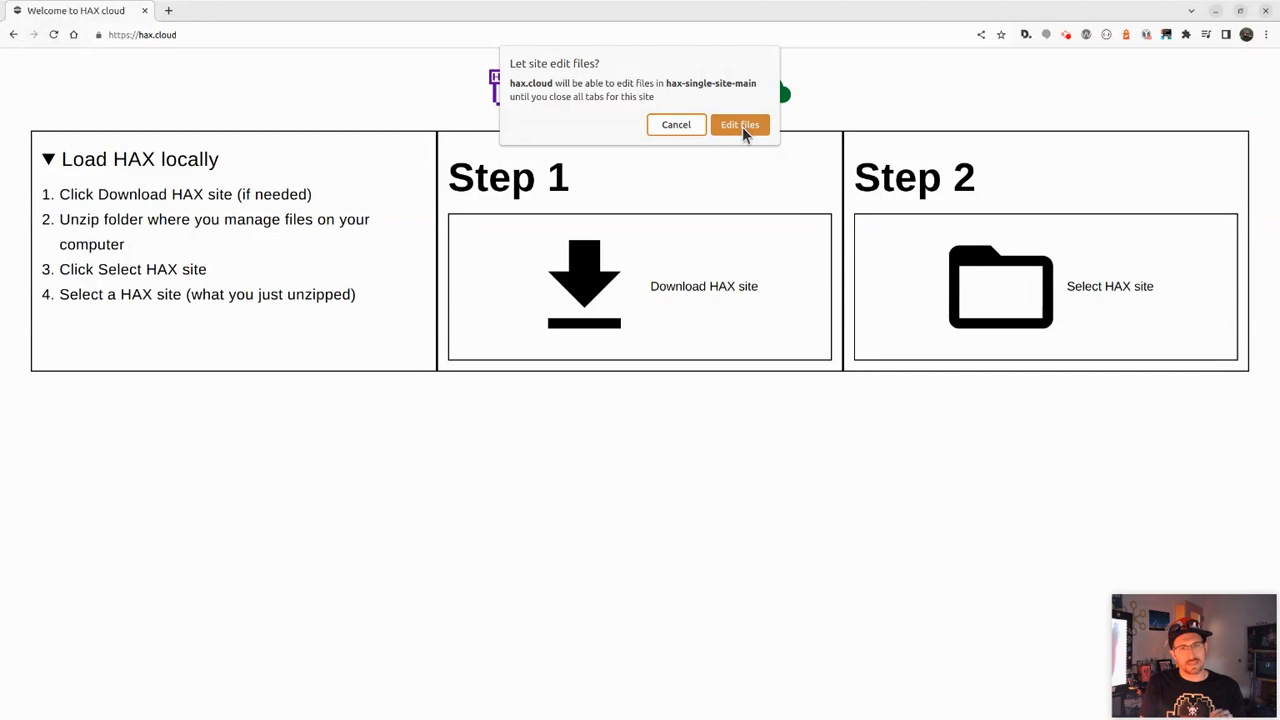
click(740, 125)
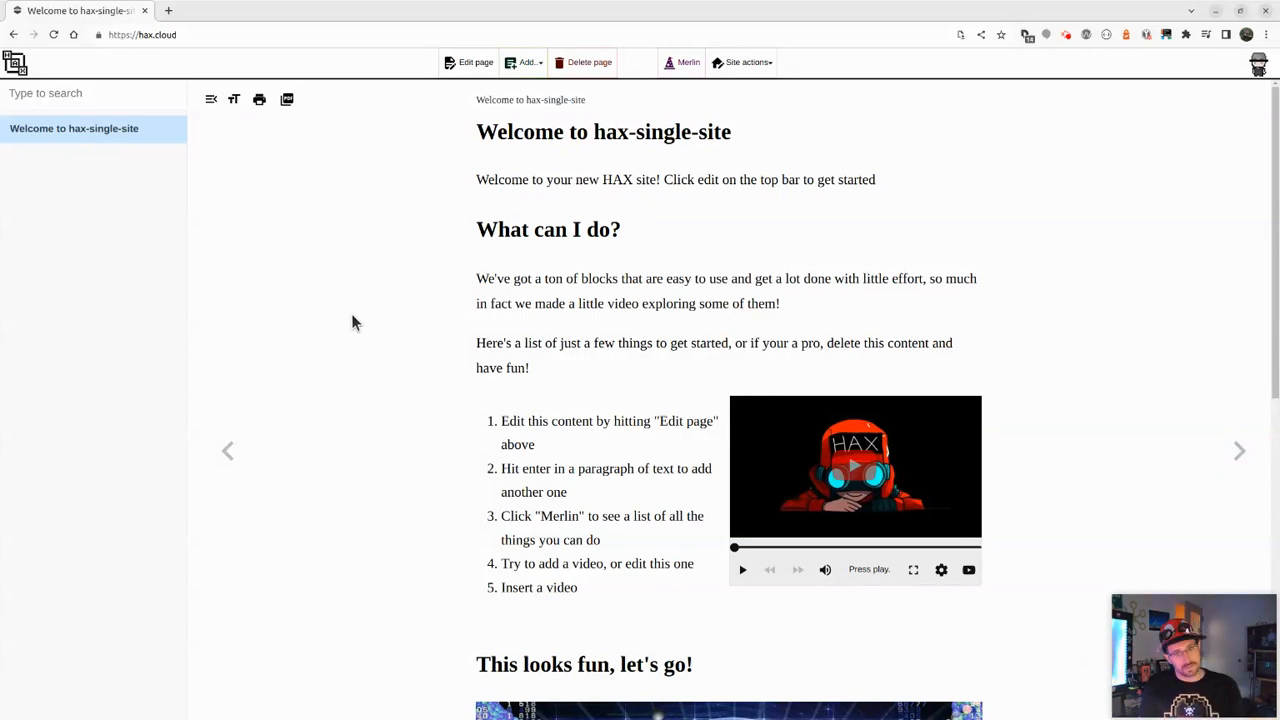
click(371, 286)
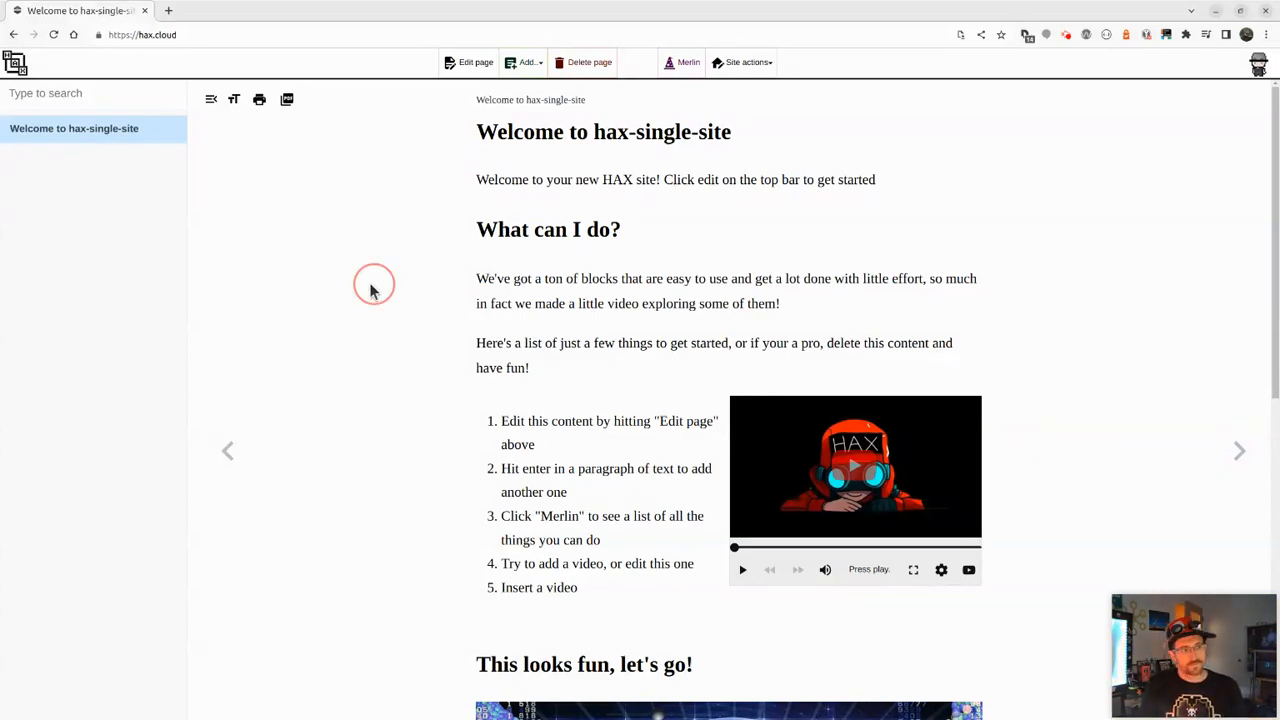
click(105, 131)
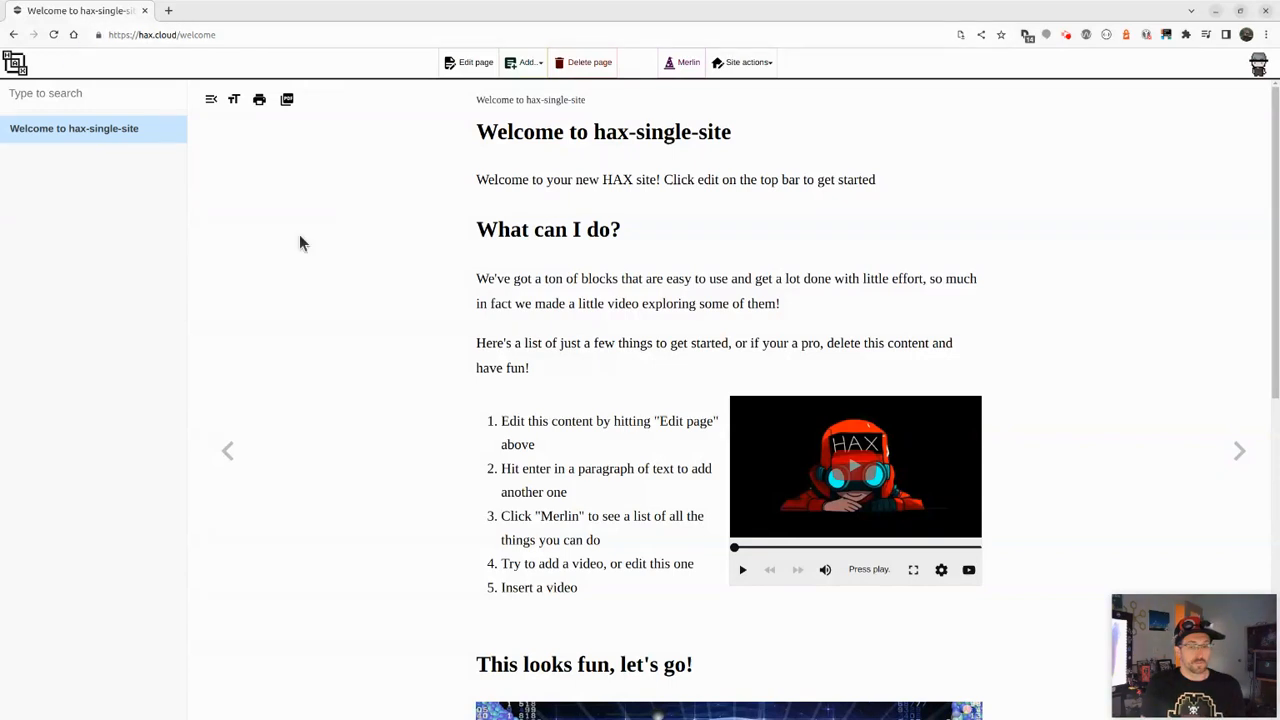
Step: Reload the page and select hax-single-site-main on the Desktop again, allowing the site to edit its files
click(53, 34)
click(1040, 344)
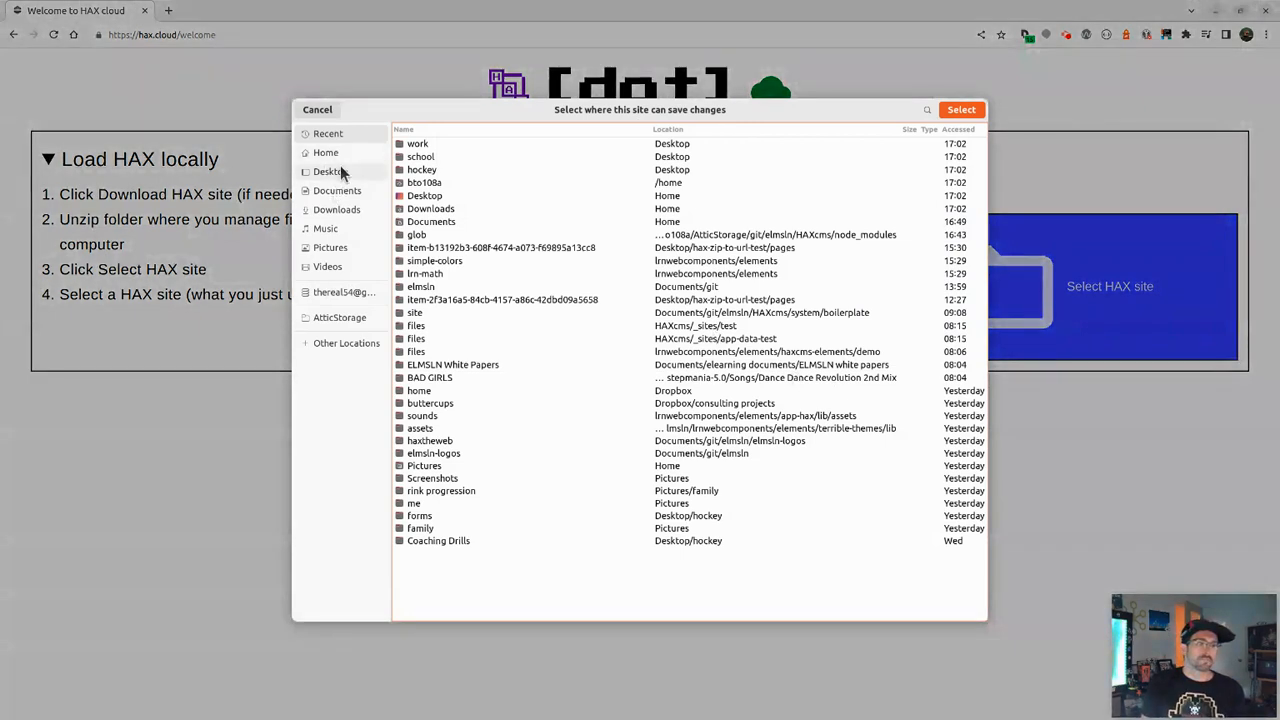
click(330, 171)
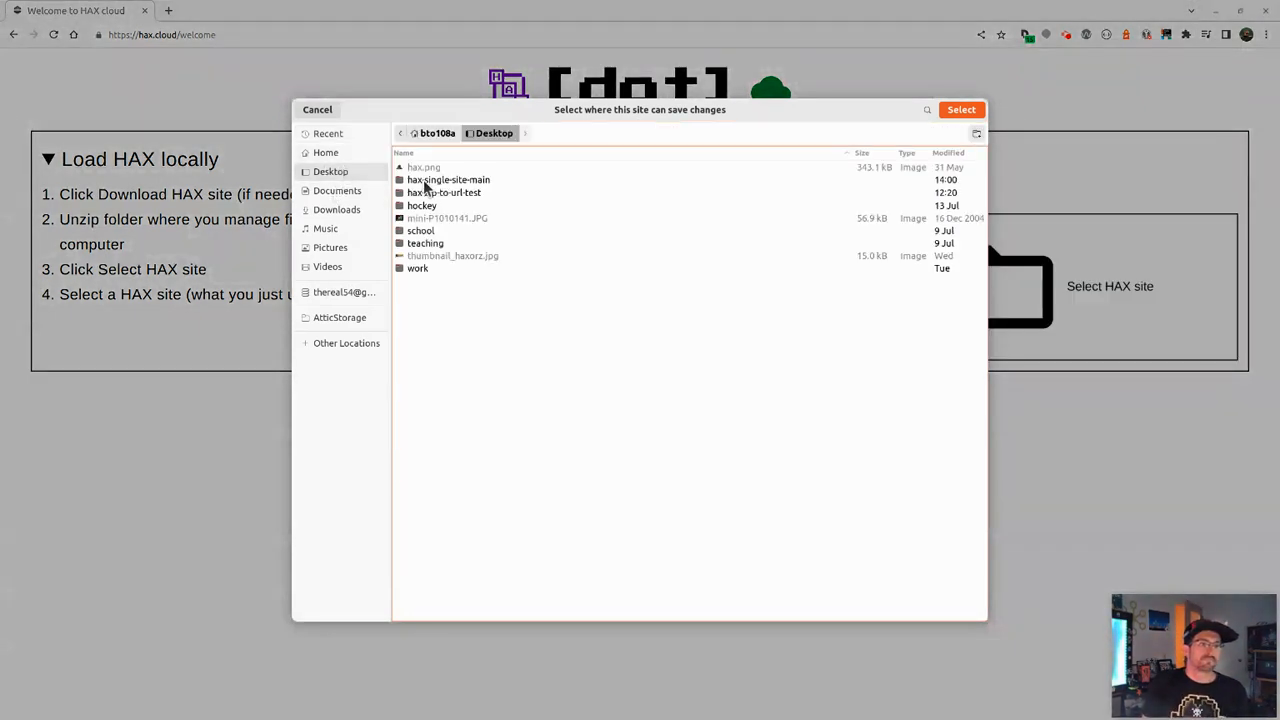
click(440, 180)
click(961, 109)
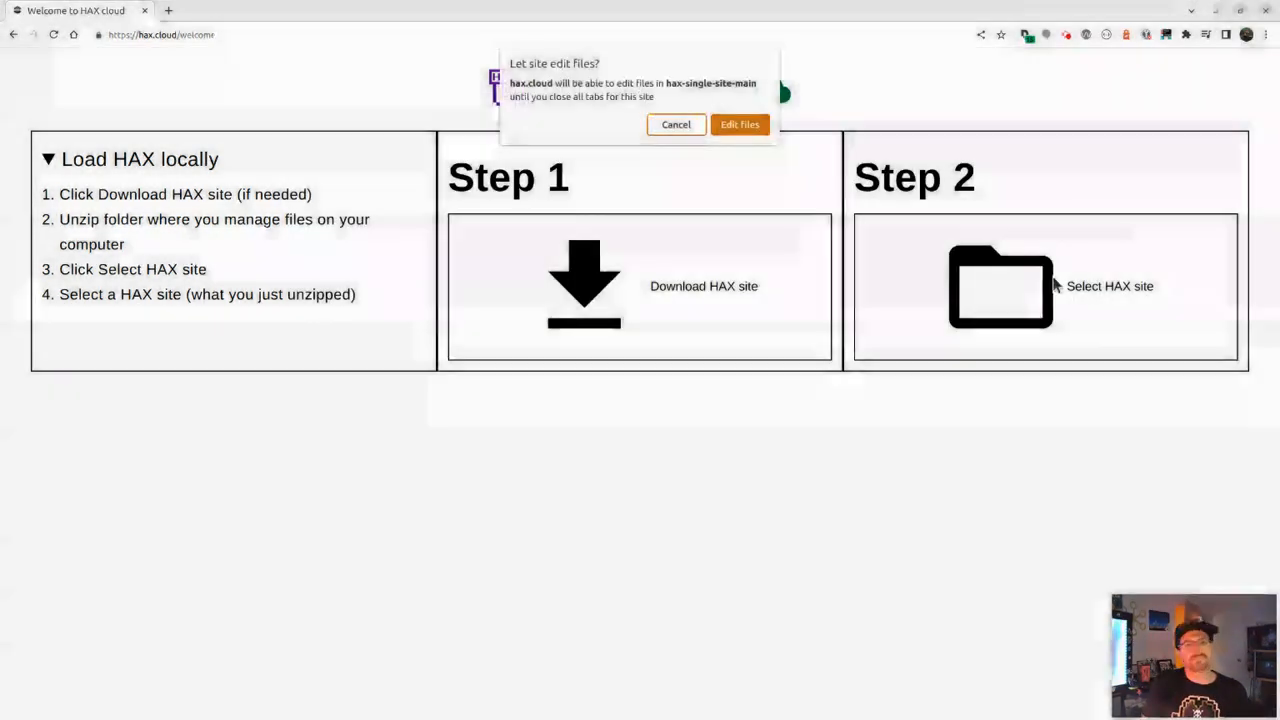
click(738, 125)
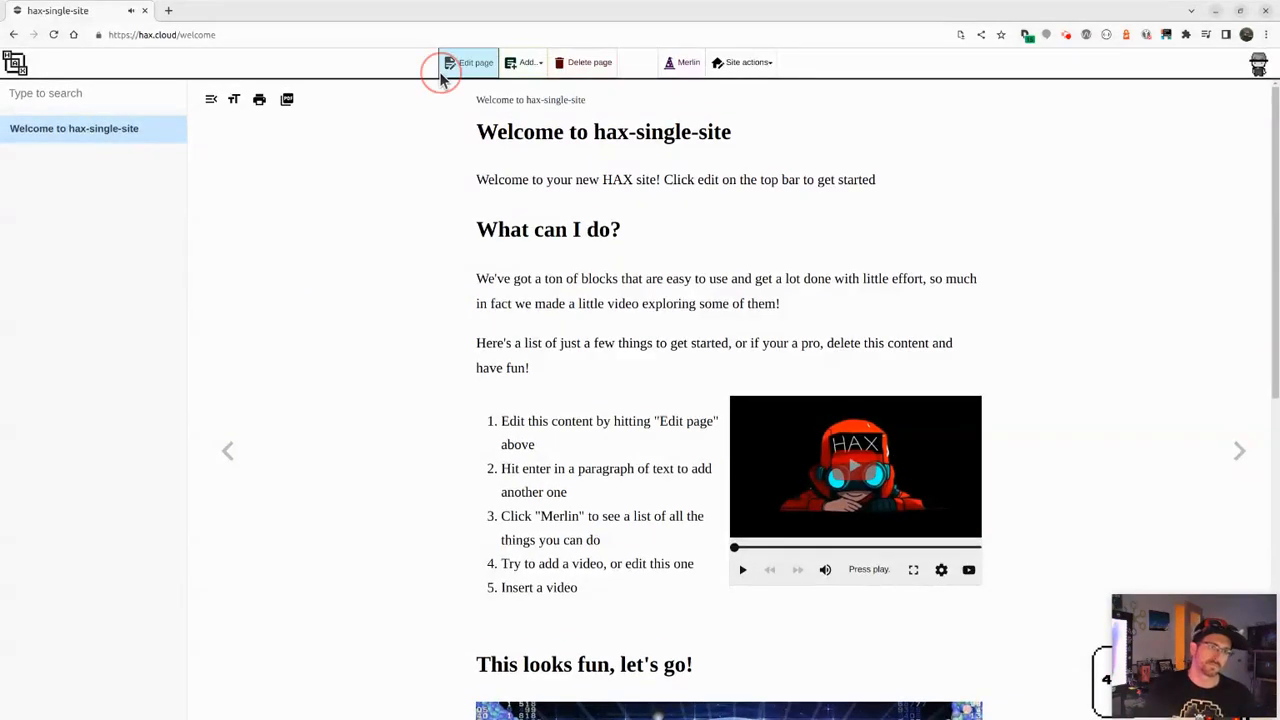
Step: Insert an Apollo 11 50th Anniversary image from a NASA search for "moon landing" below the "What can I do?" heading and save the page
click(455, 62)
click(715, 262)
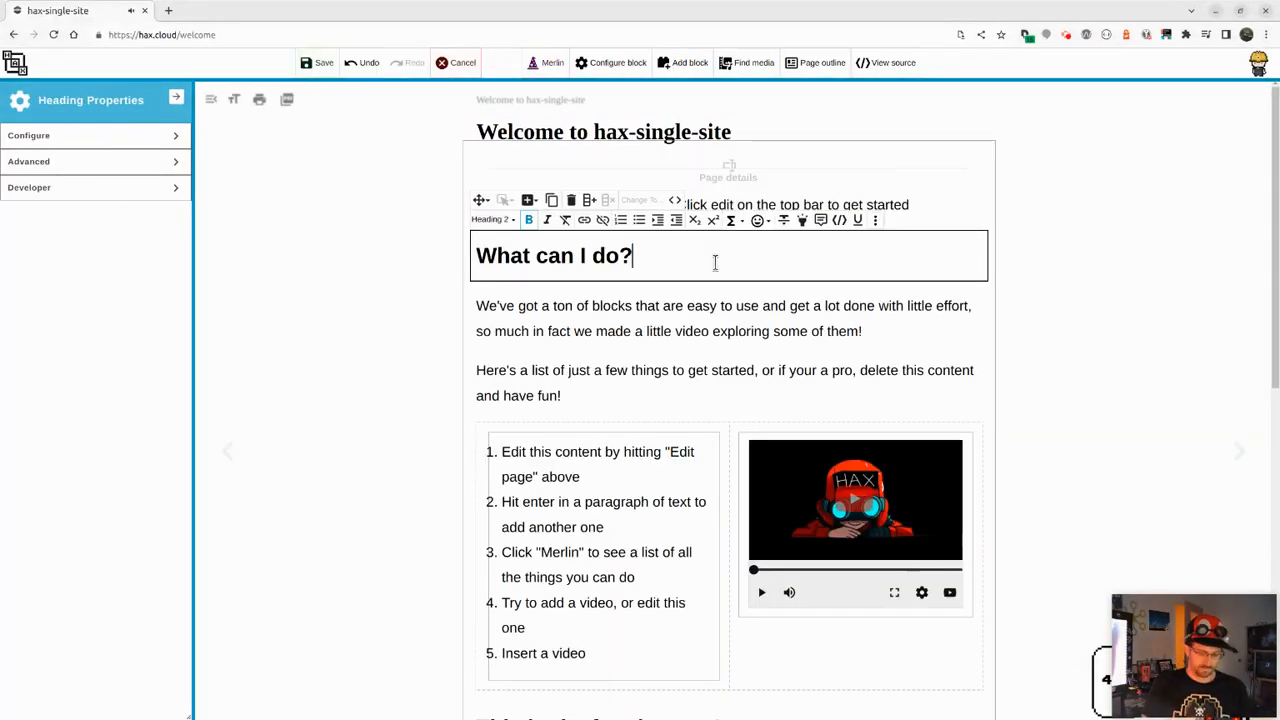
key(Return)
text(/)
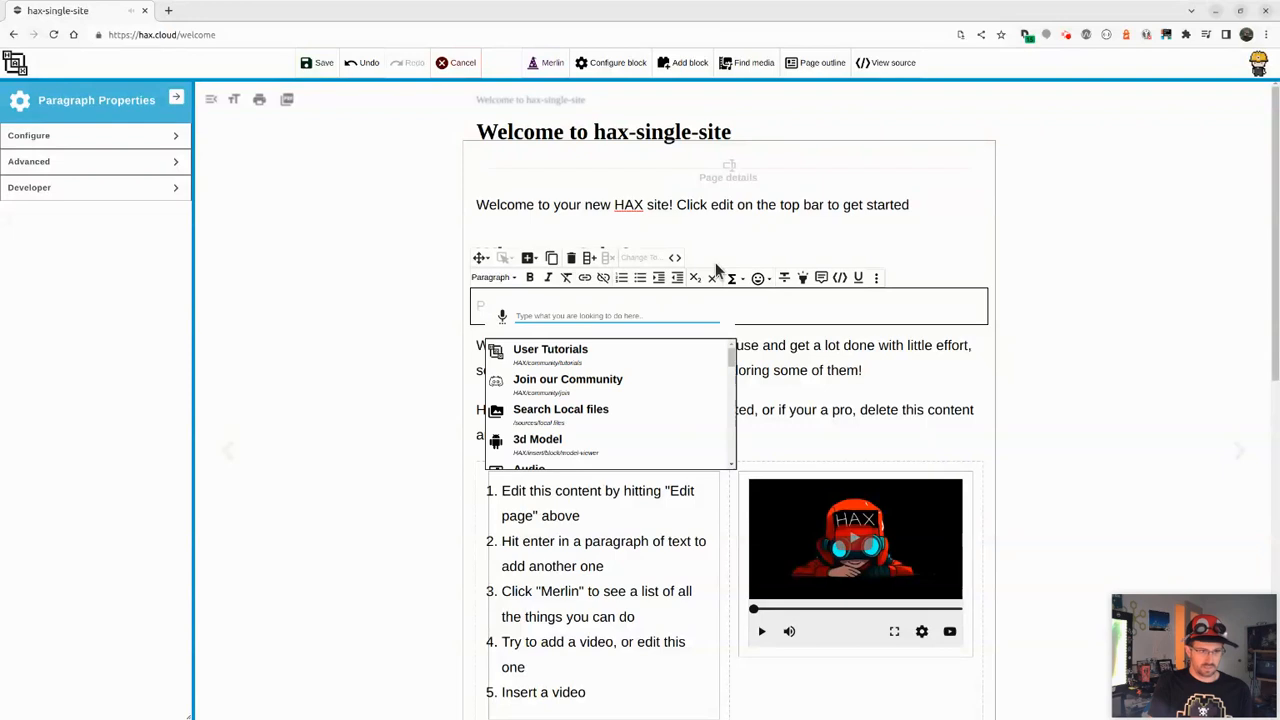
text(nasa)
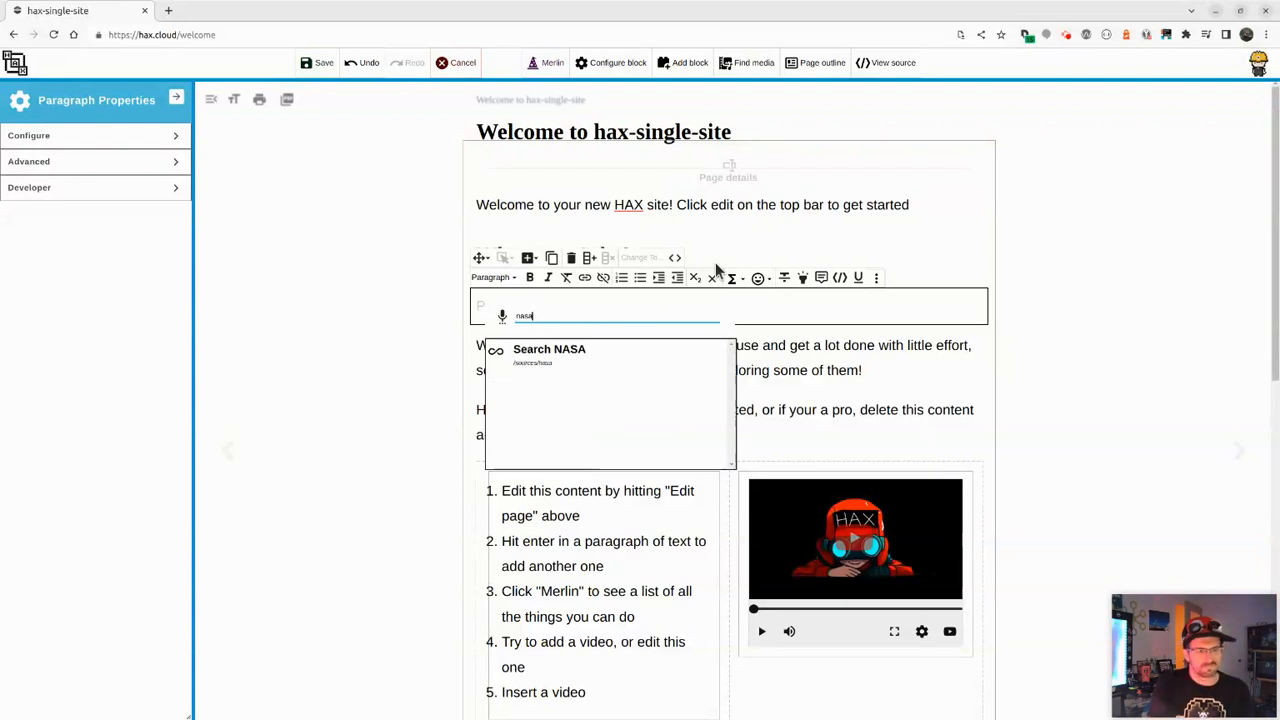
key(Return)
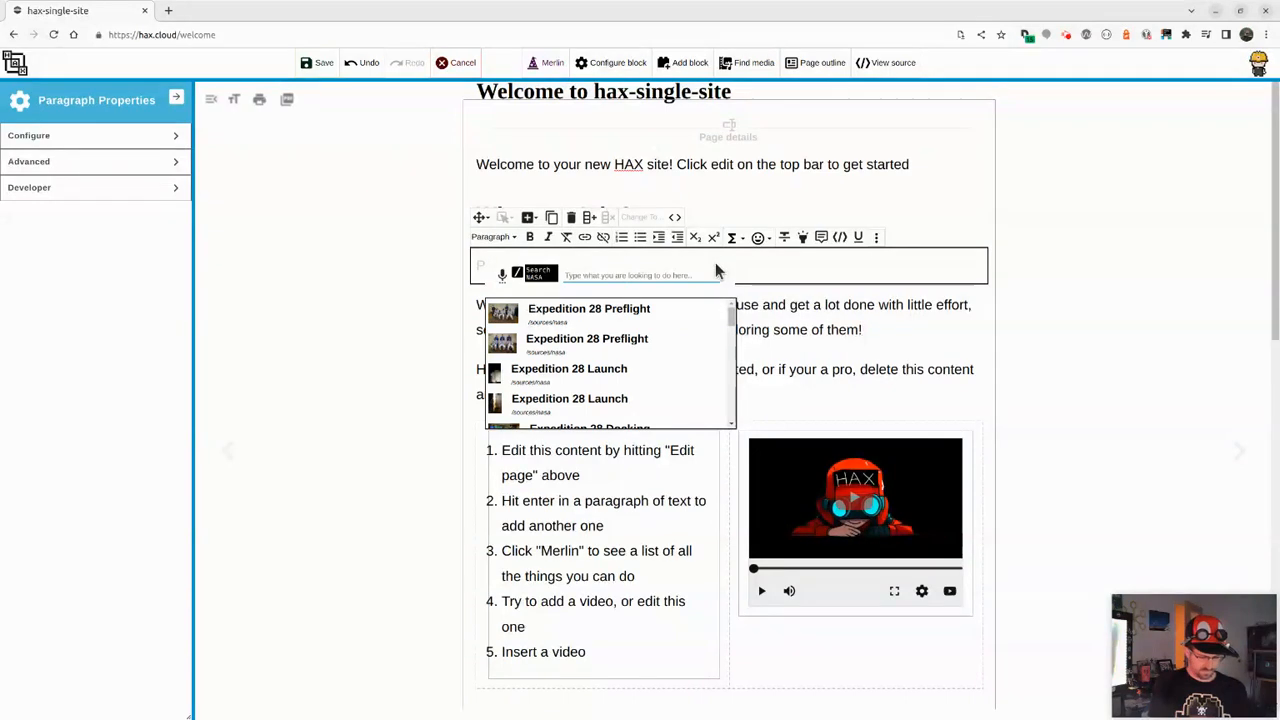
text(moon landing)
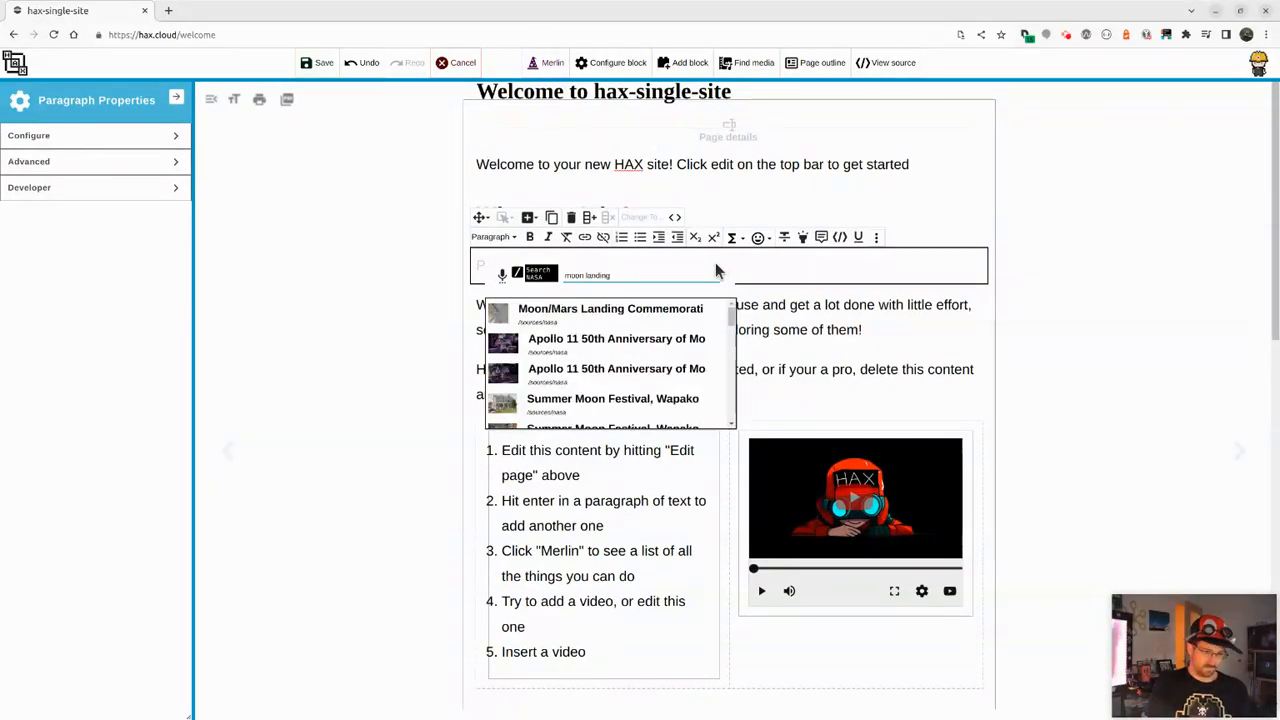
click(613, 355)
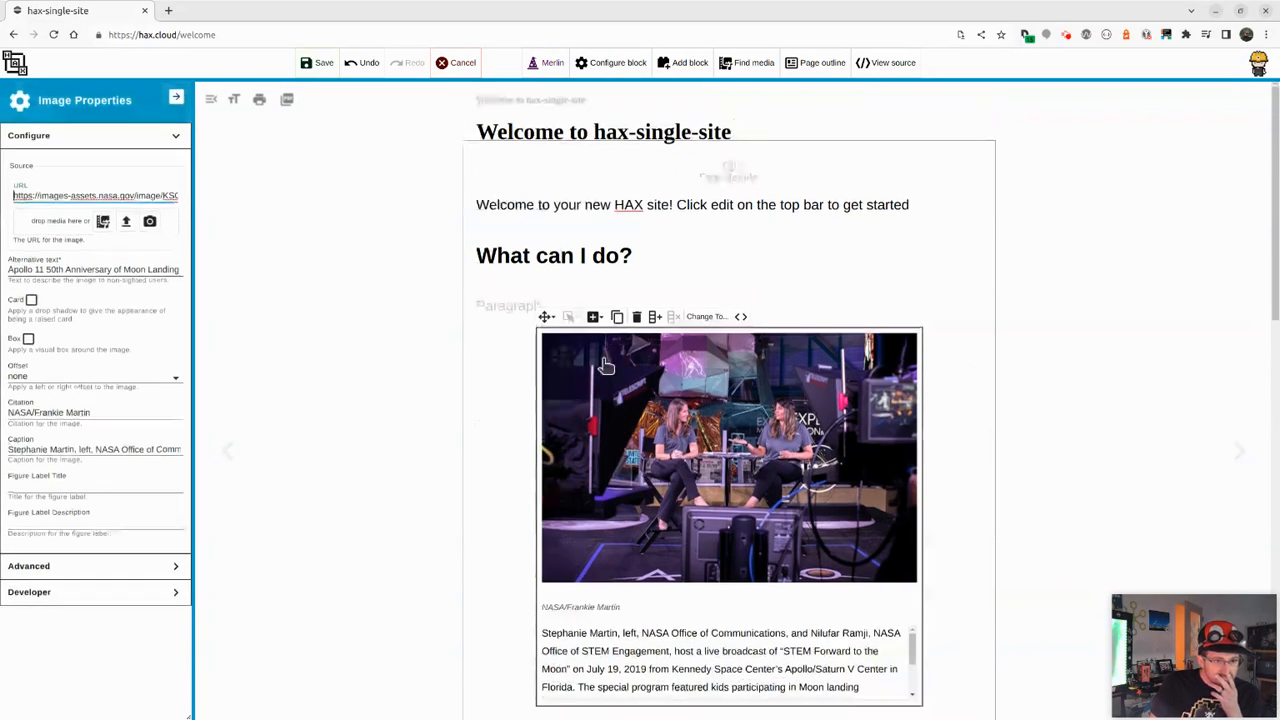
click(312, 68)
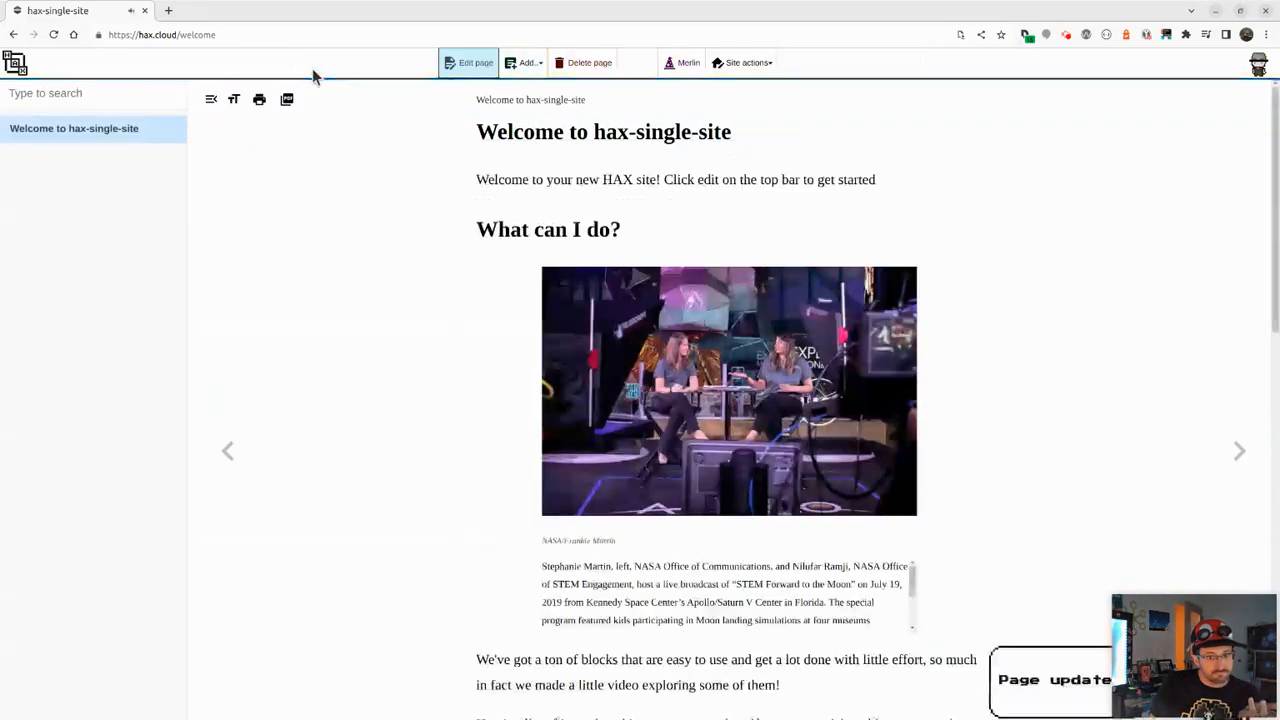
Step: Reload the page and reopen hax-single-site-main from the Desktop with edit access to check the saved image
click(54, 36)
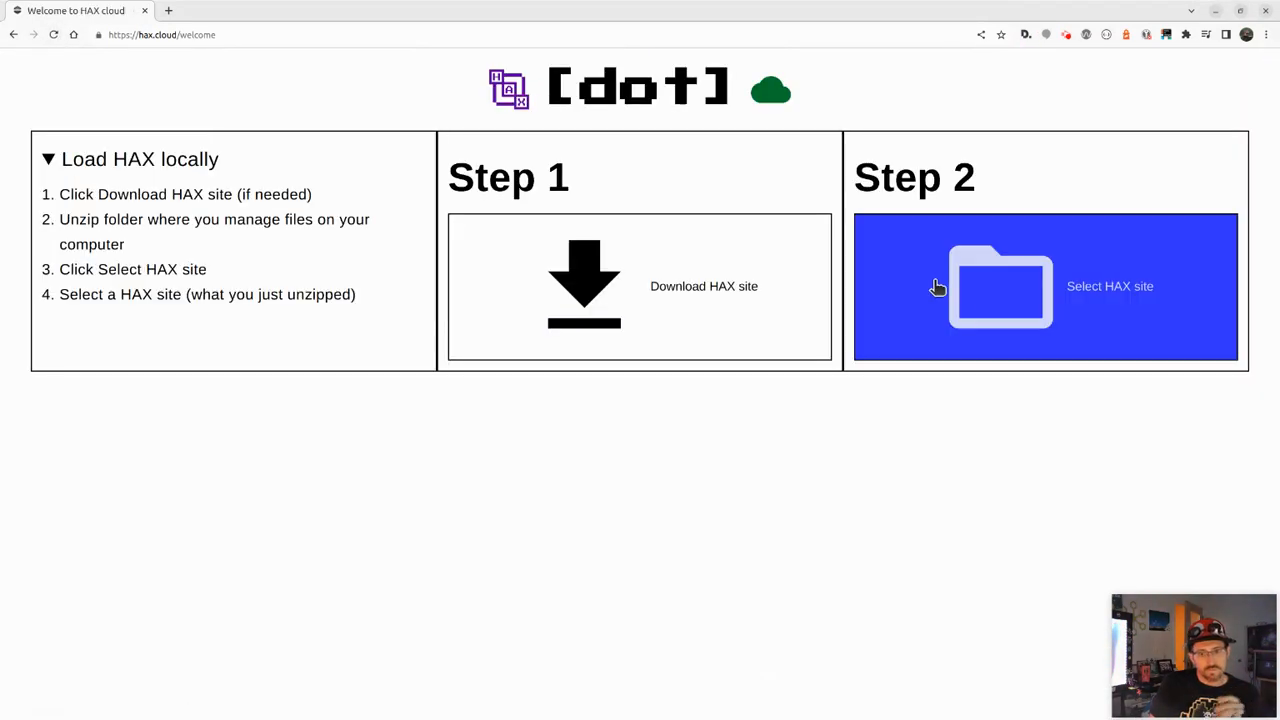
click(1008, 305)
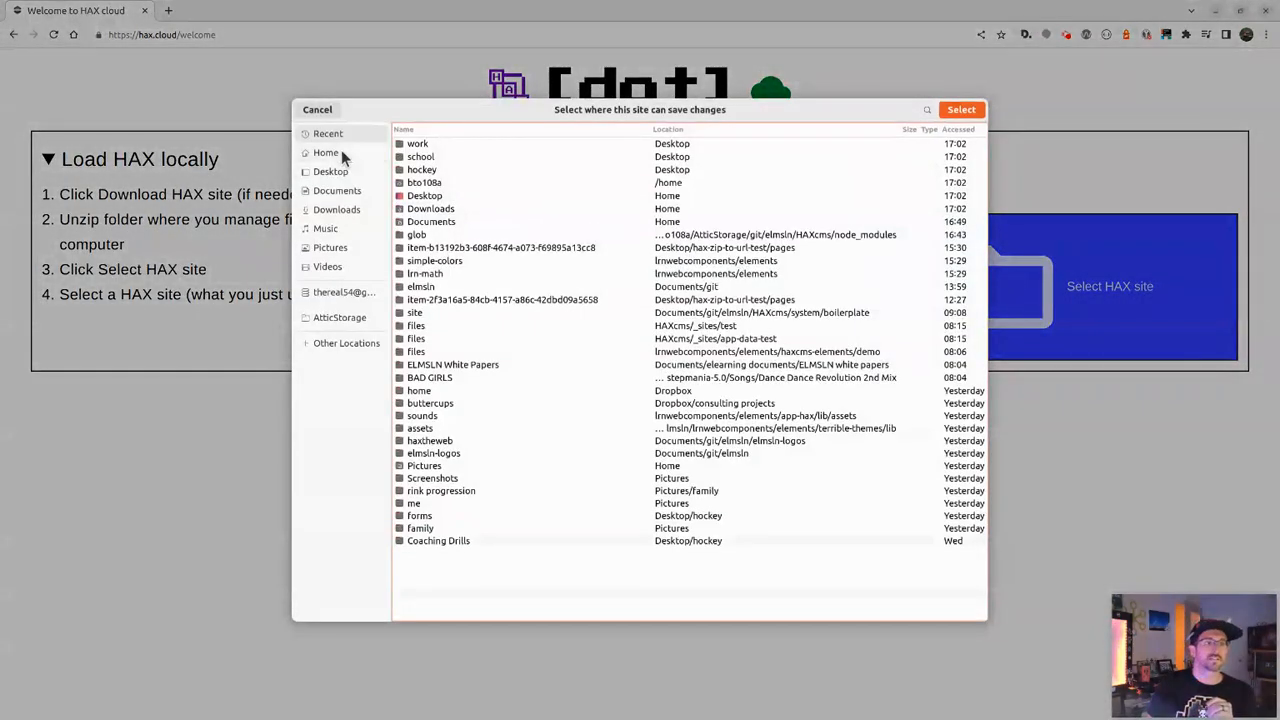
click(340, 177)
click(458, 181)
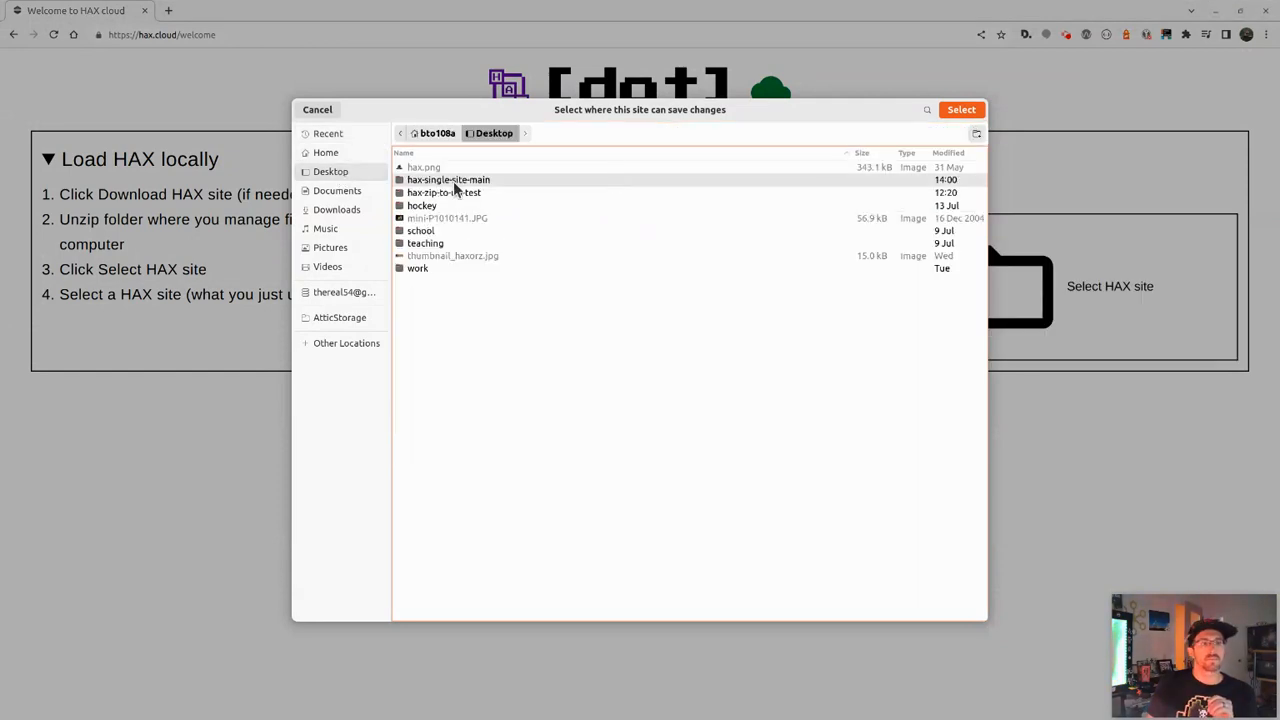
click(962, 112)
click(739, 127)
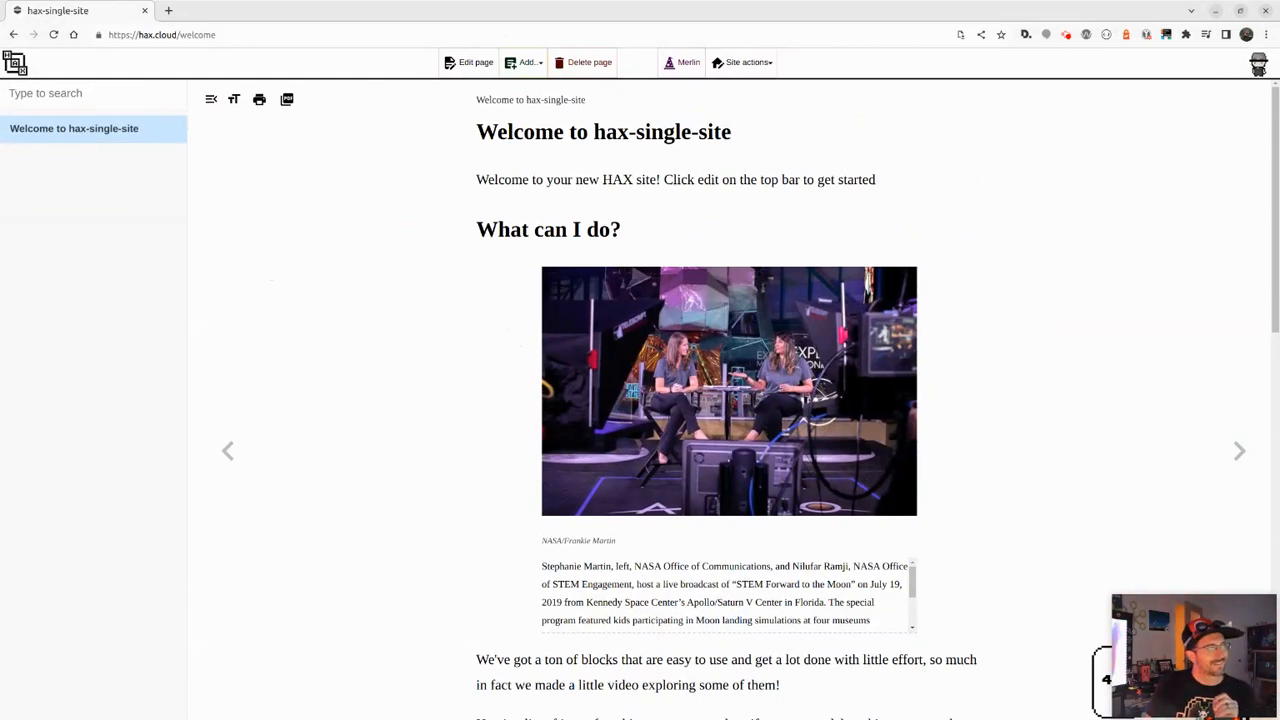
Step: Open the welcome page's index.html from the site's local pages folder in the browser to examine the saved file
key(alt+Tab)
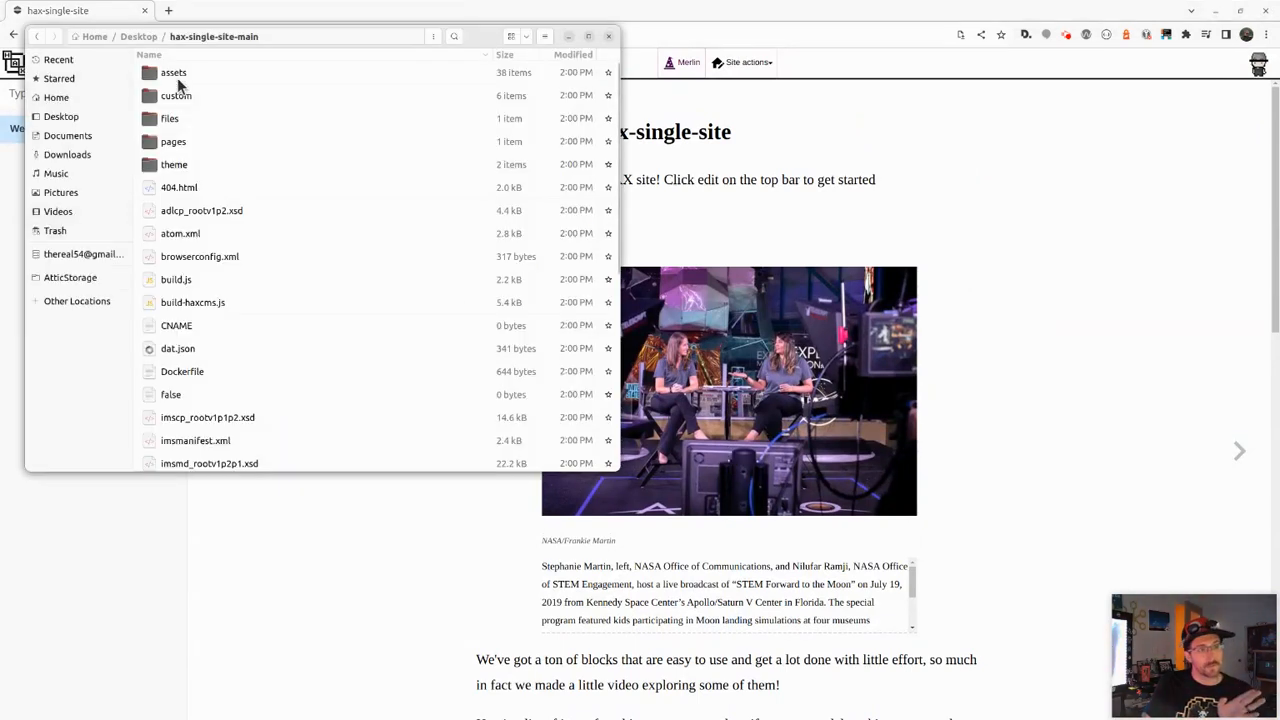
double_click(167, 144)
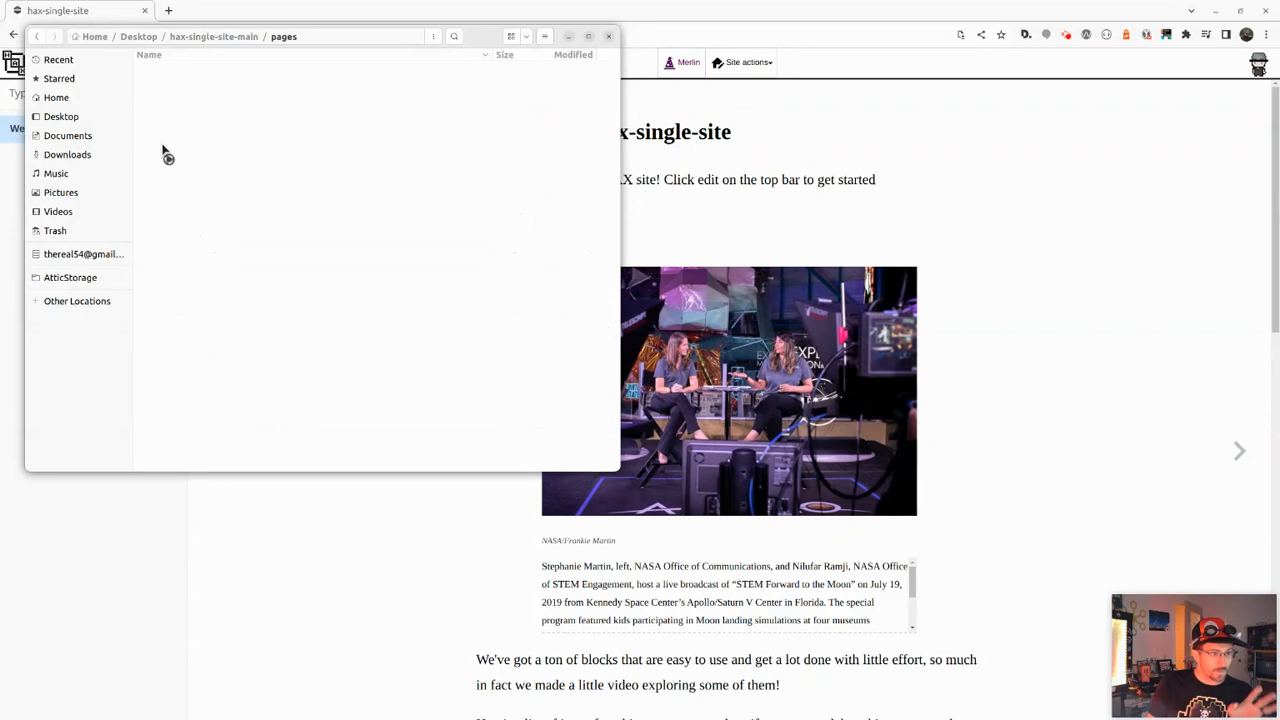
double_click(152, 77)
double_click(151, 73)
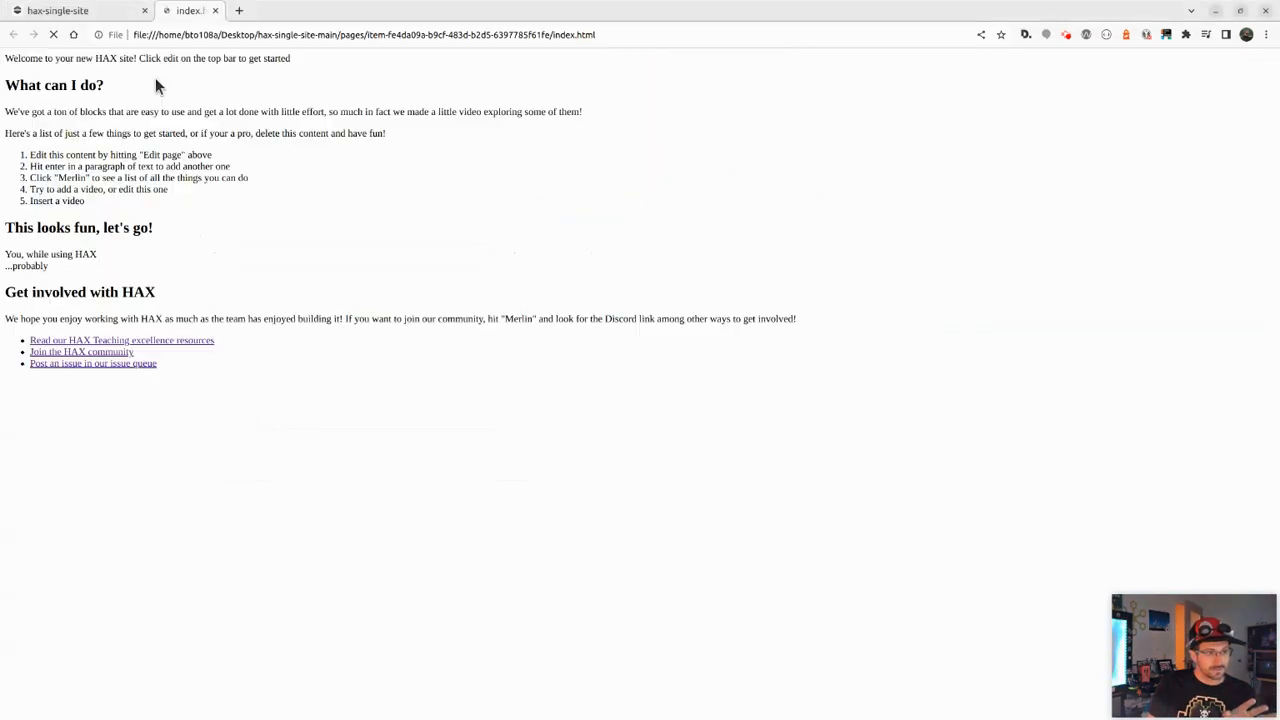
right_click(640, 189)
click(731, 355)
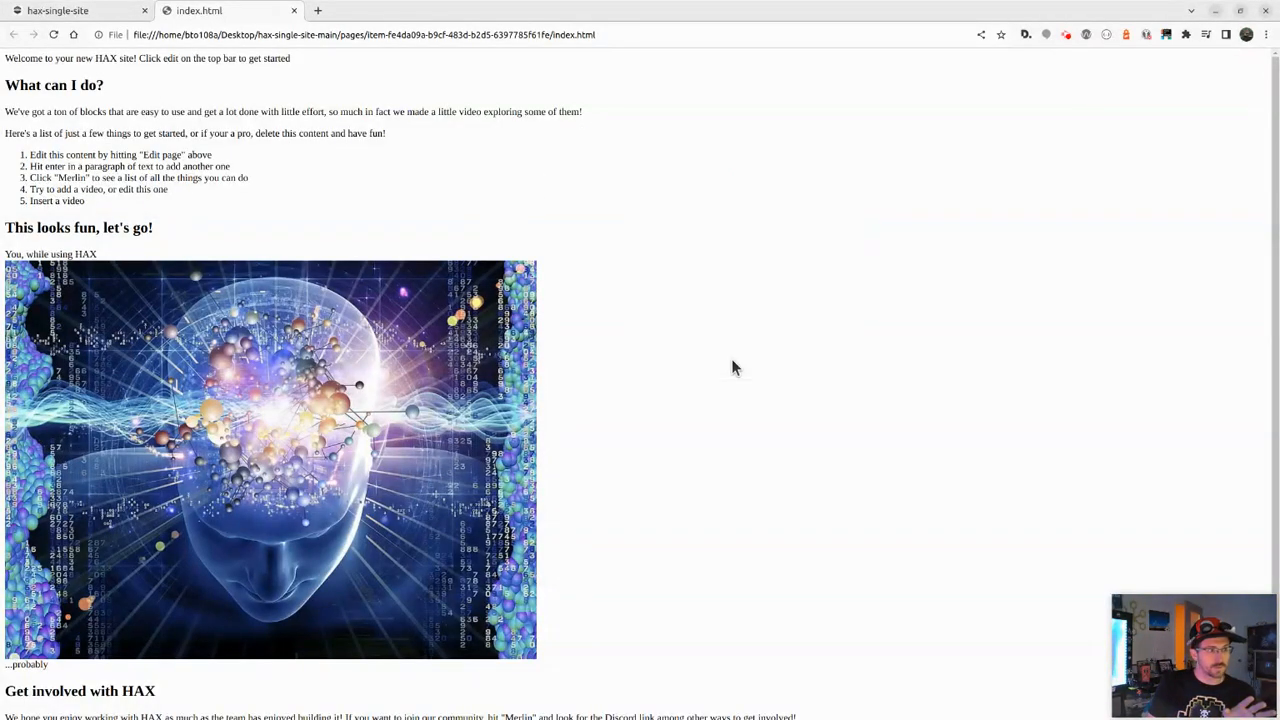
Step: View the source of the saved index.html to examine its media-image markup, and close both the source and the file
drag(25, 103, 1024, 116)
click(869, 126)
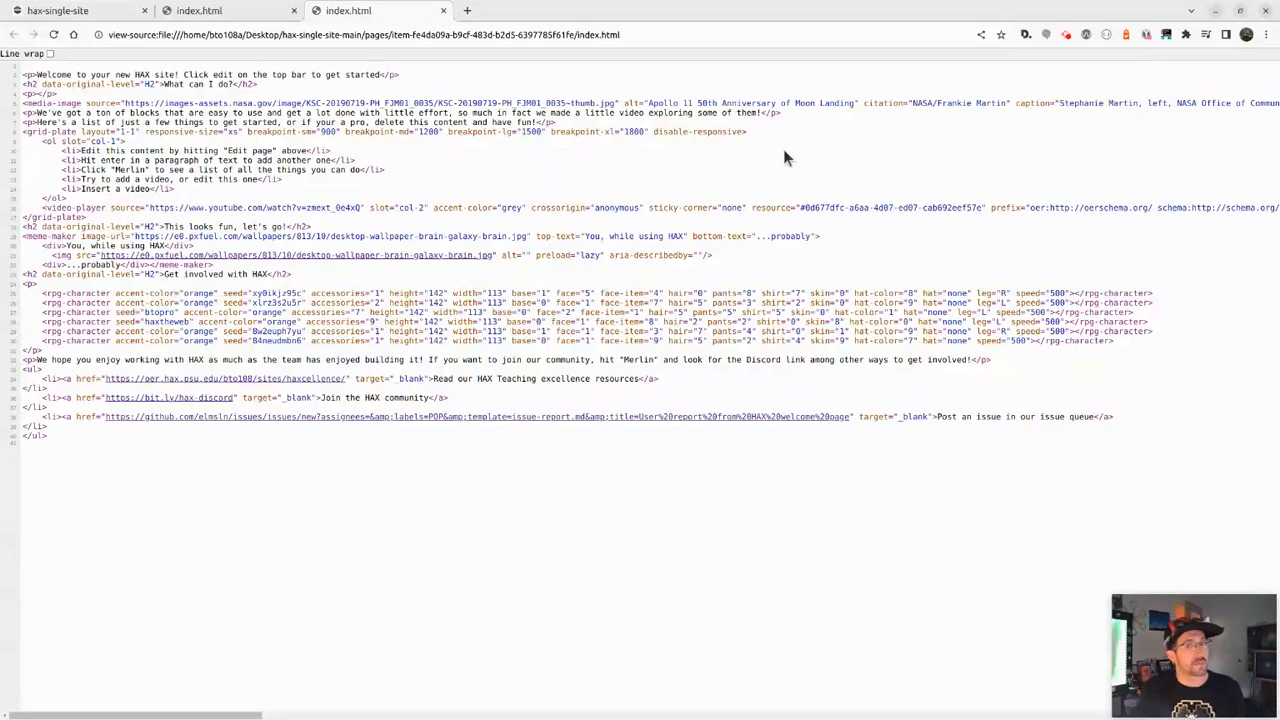
click(442, 12)
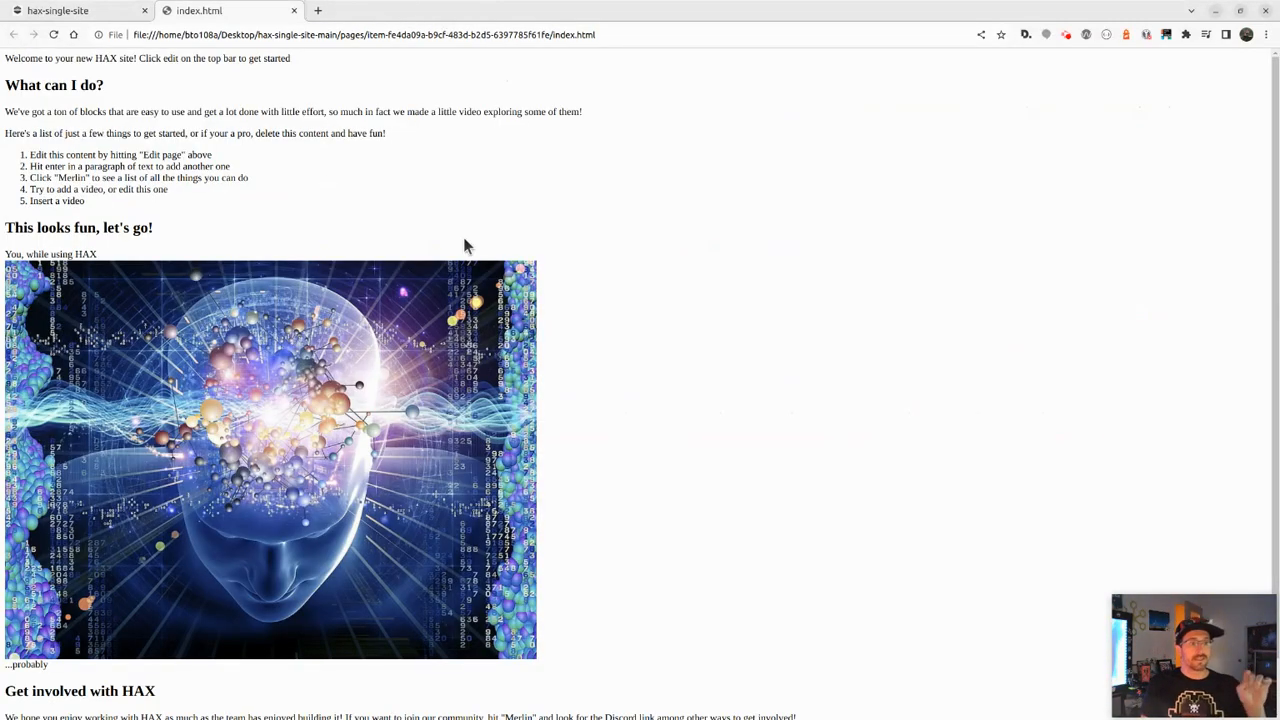
click(294, 11)
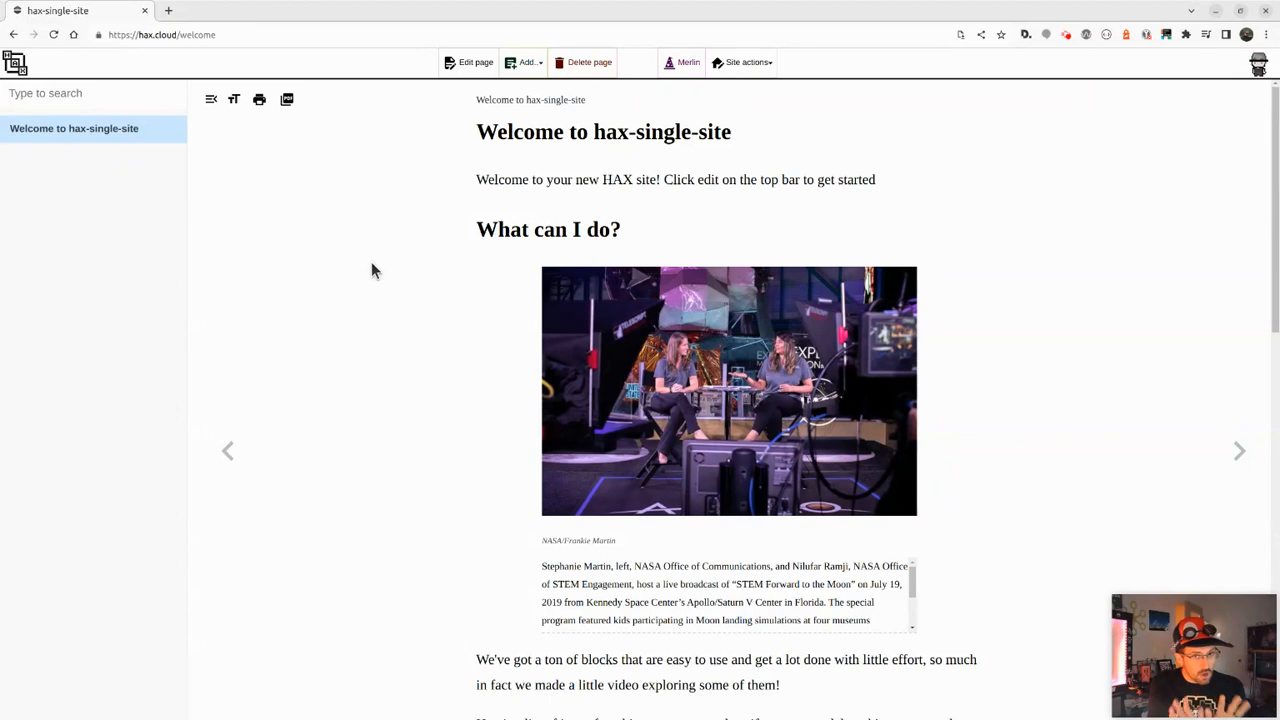
Step: Open canvas.psu.edu in a new tab, enter Canvas, and open the SCORM page of the IST 256 Program for Web course
key(ctrl+t)
text(canvas)
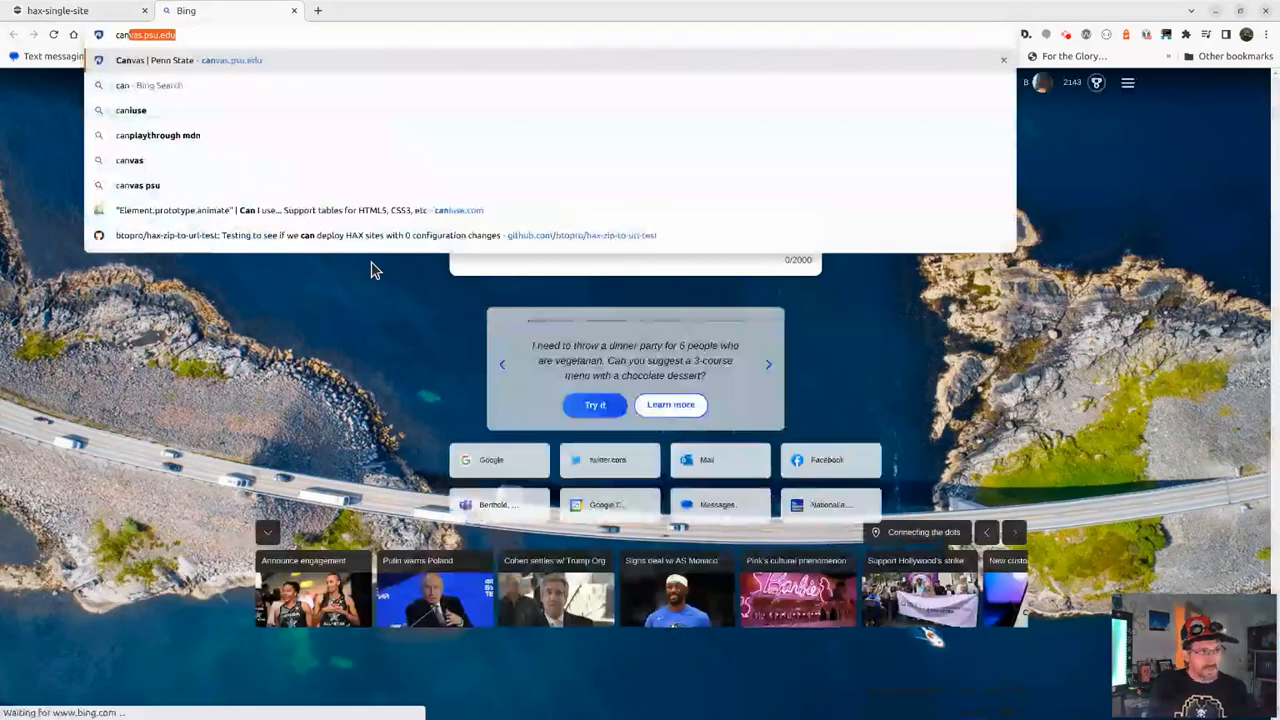
key(Return)
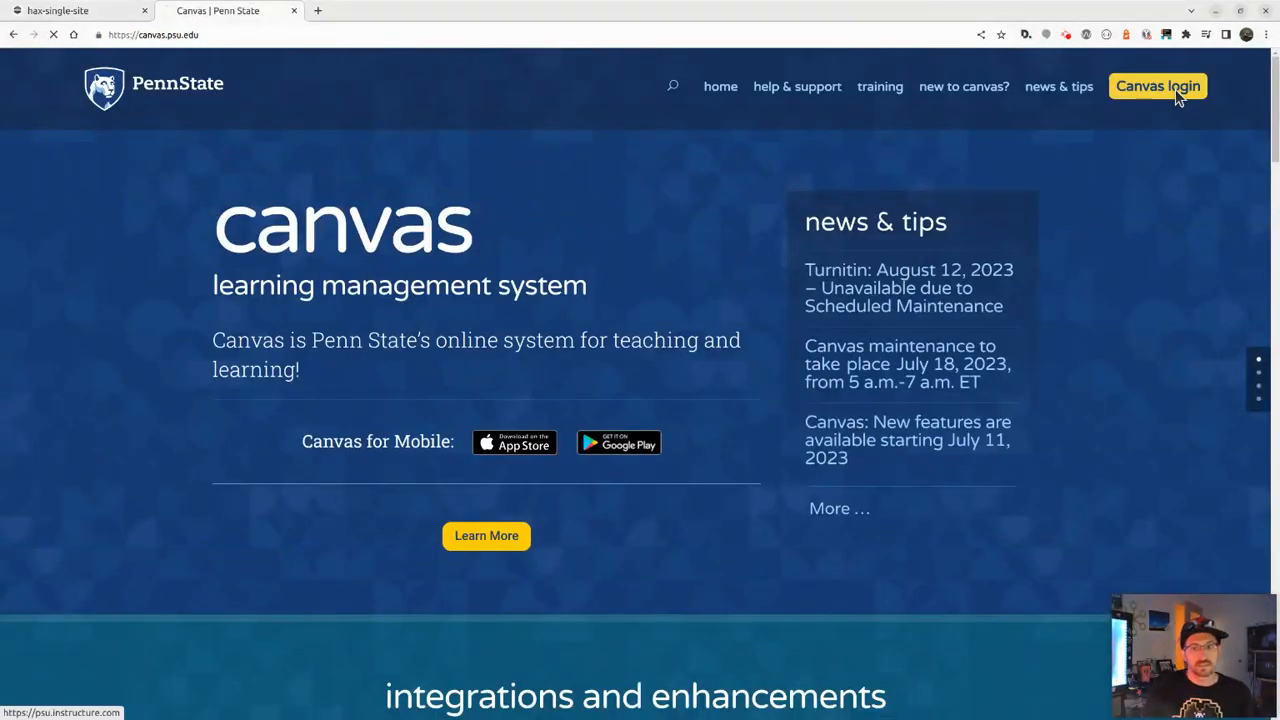
click(1178, 92)
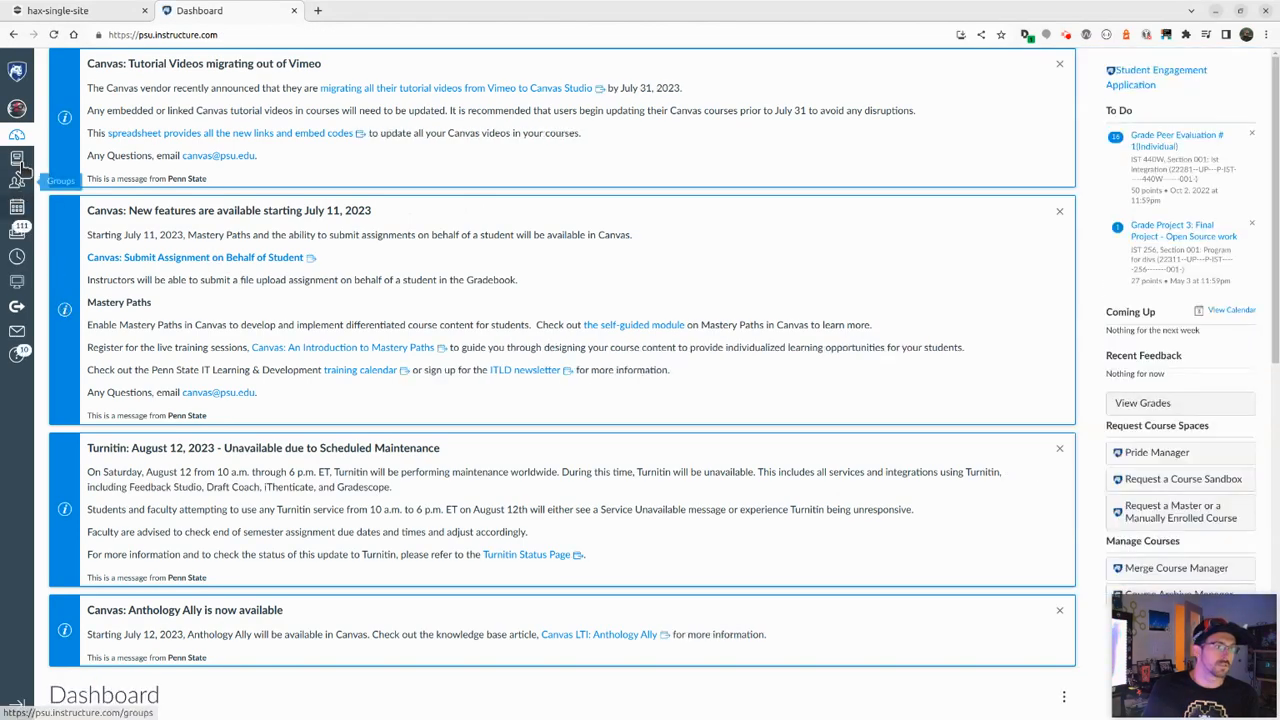
click(17, 158)
click(145, 405)
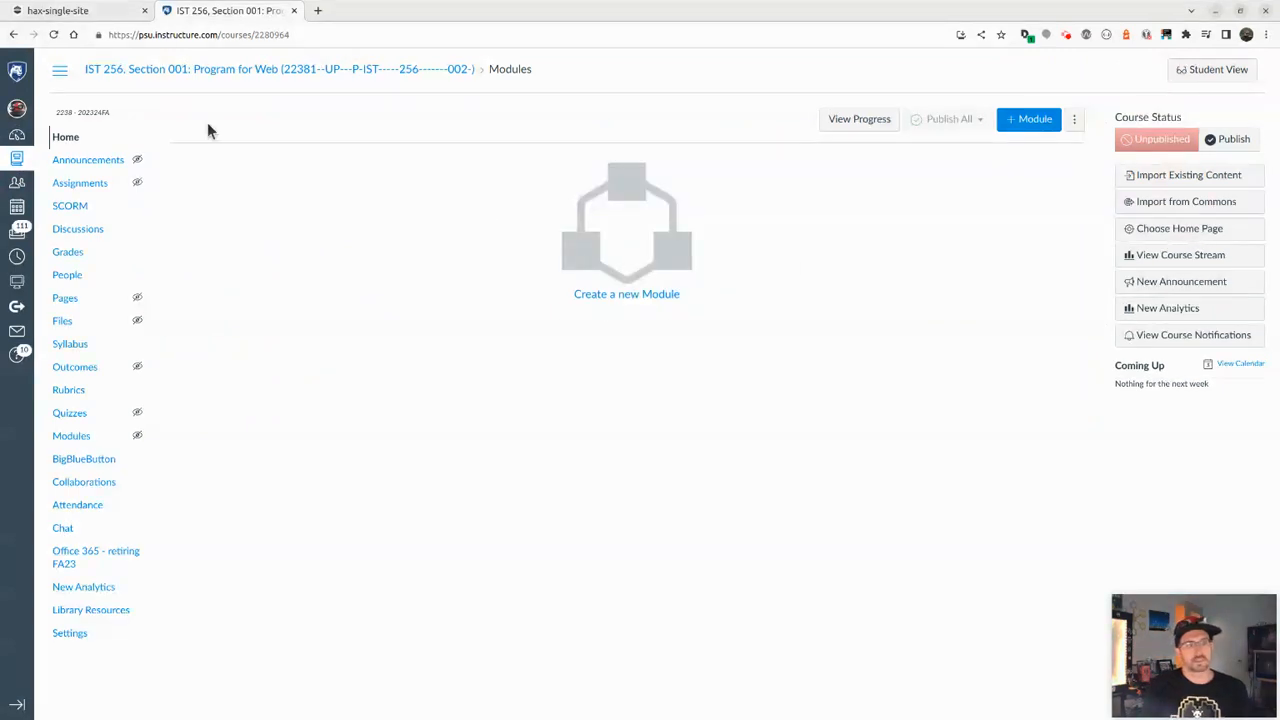
click(70, 206)
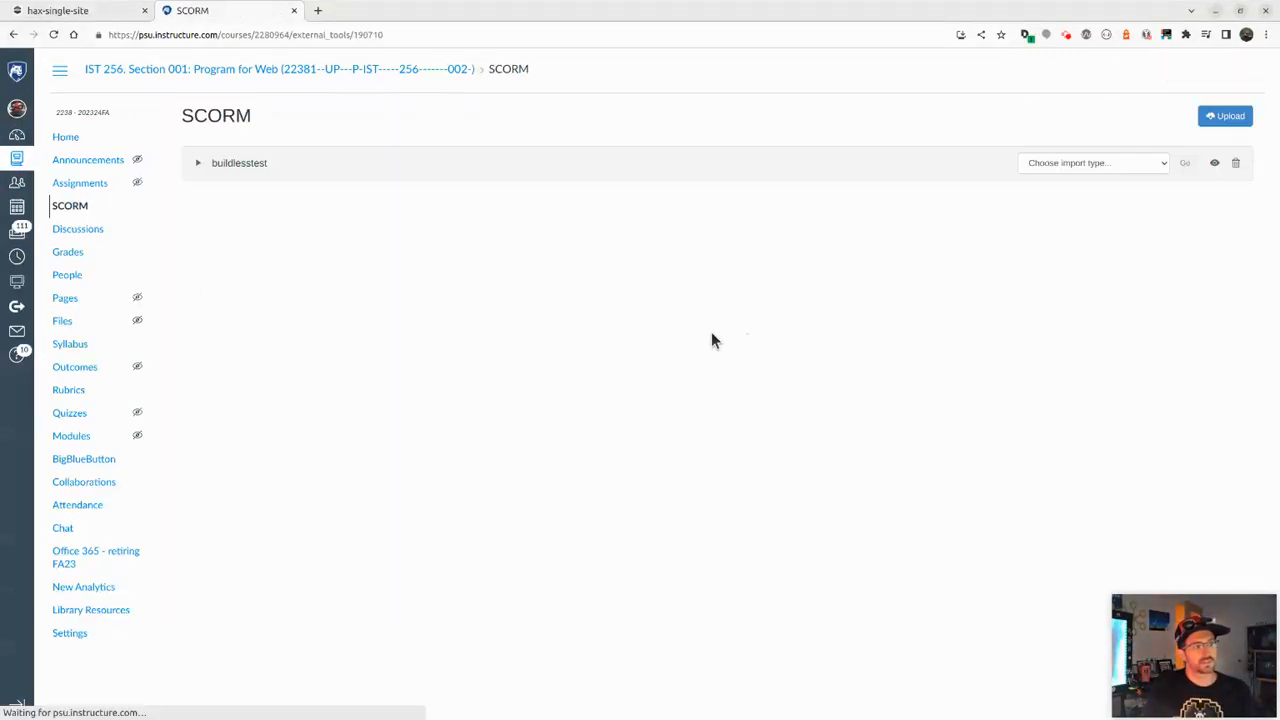
Step: Compress the hax-single-site-main folder on the Desktop into a zip archive and return to the course's SCORM page
click(1214, 122)
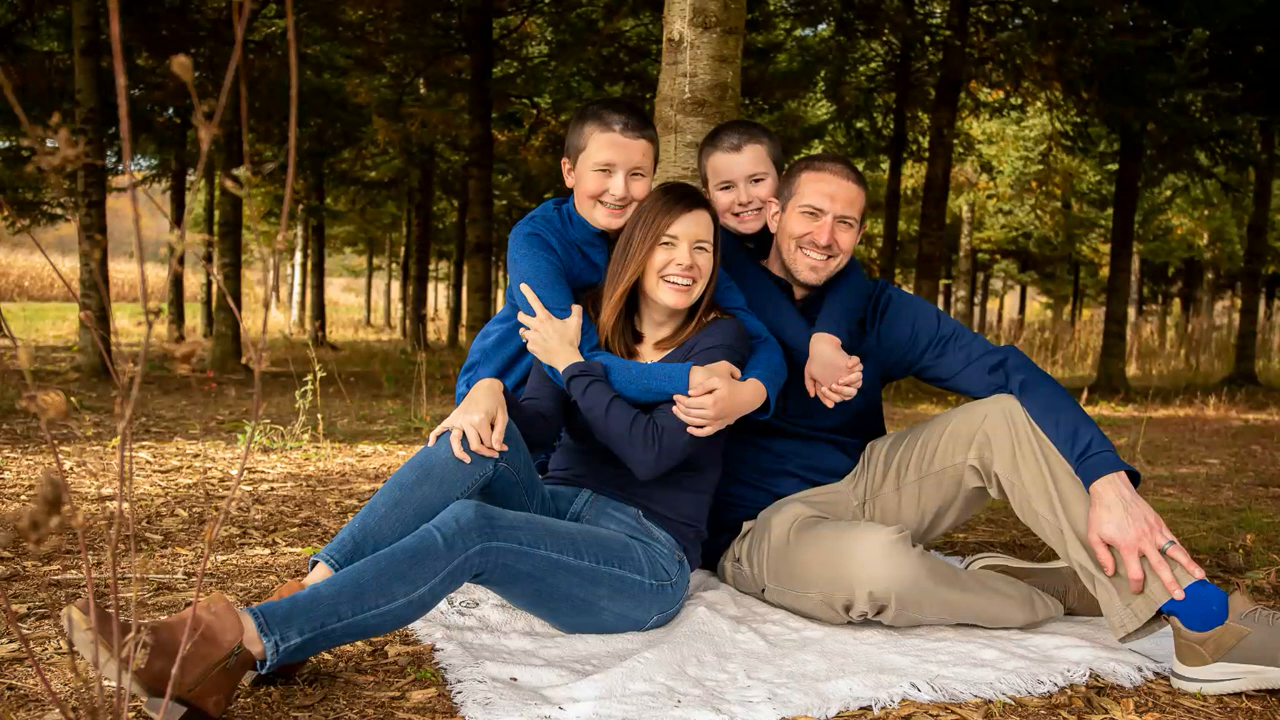
drag(606, 330, 478, 261)
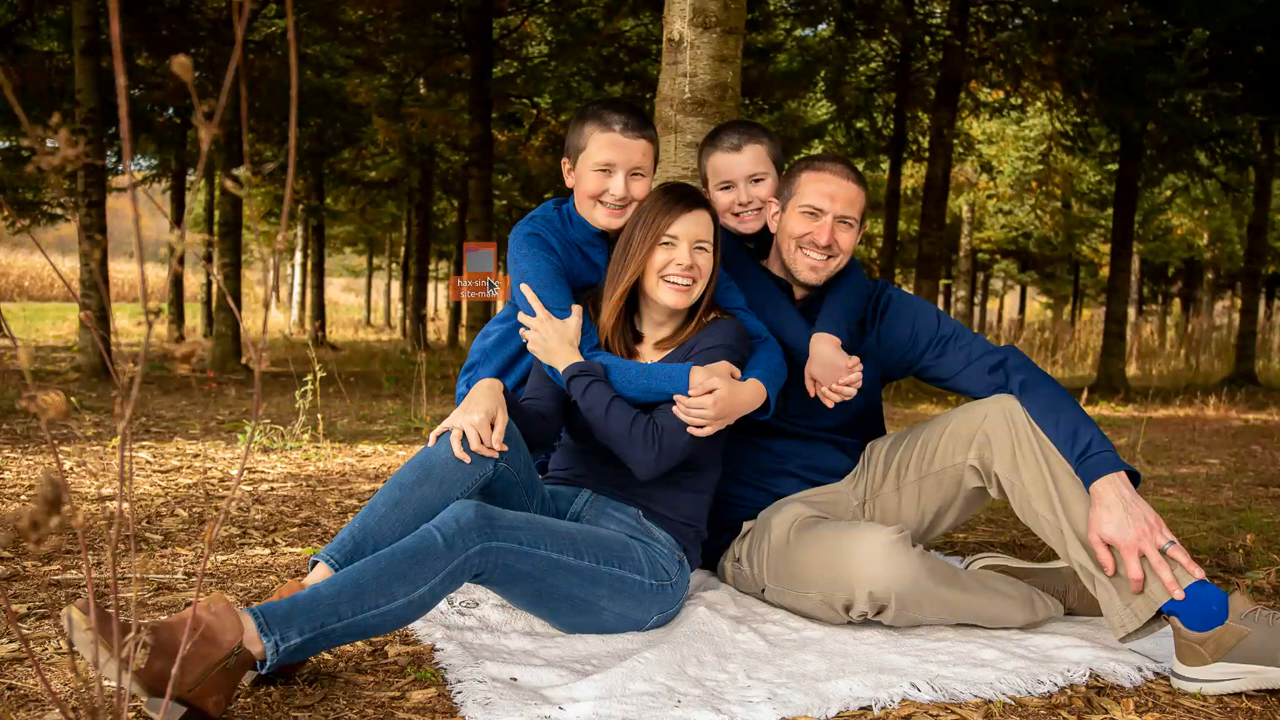
right_click(478, 261)
click(552, 389)
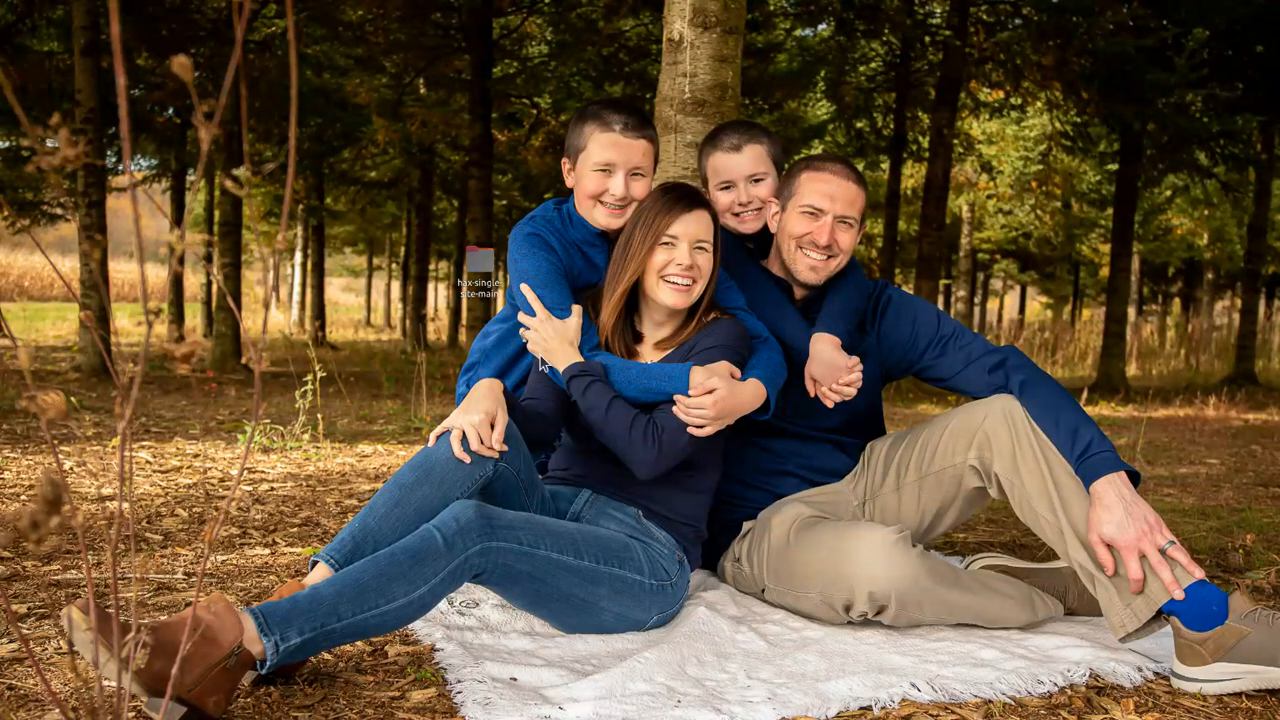
click(740, 302)
key(alt+Tab)
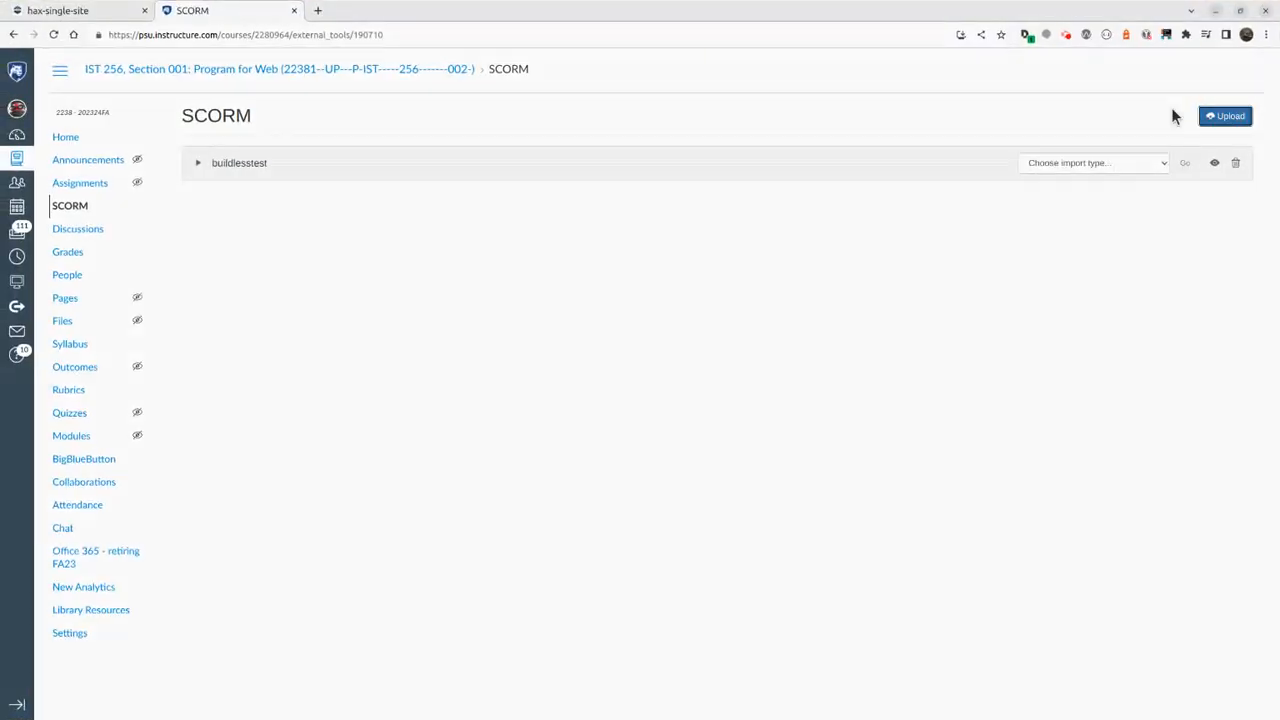
Step: Upload hax-single-site-main.zip from the Desktop as a SCORM package for the course
click(1222, 116)
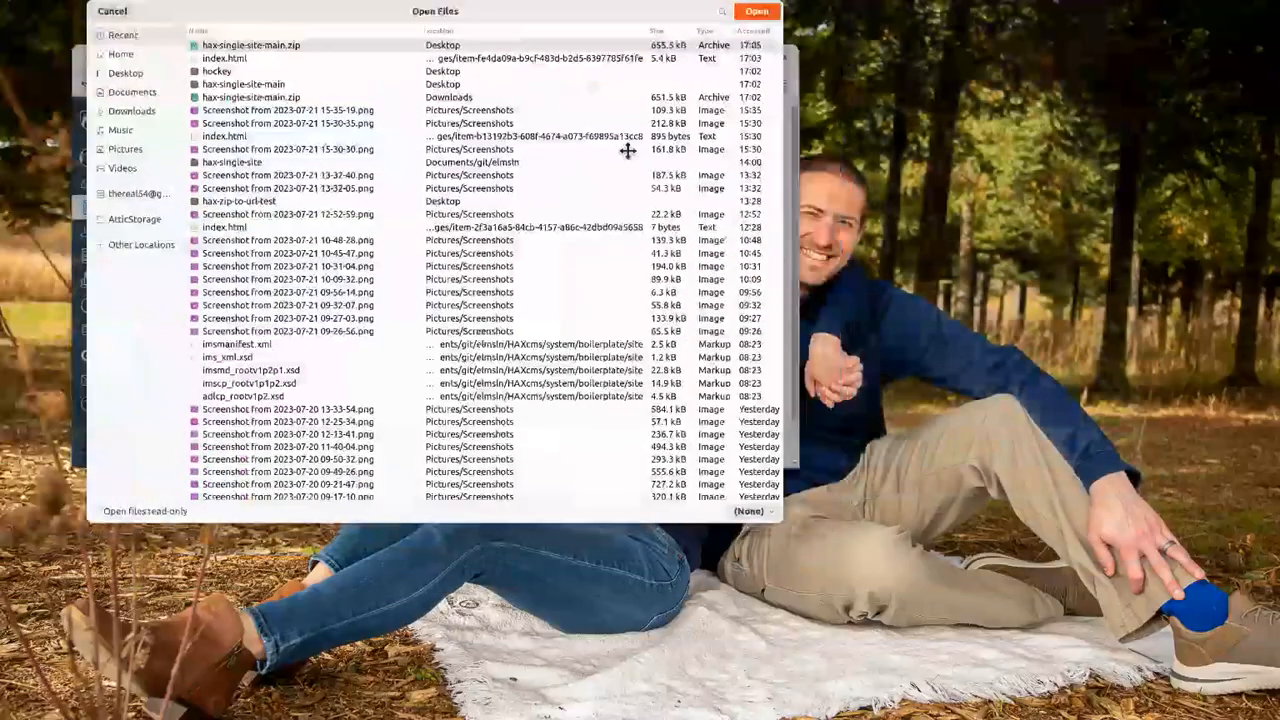
drag(627, 150, 843, 249)
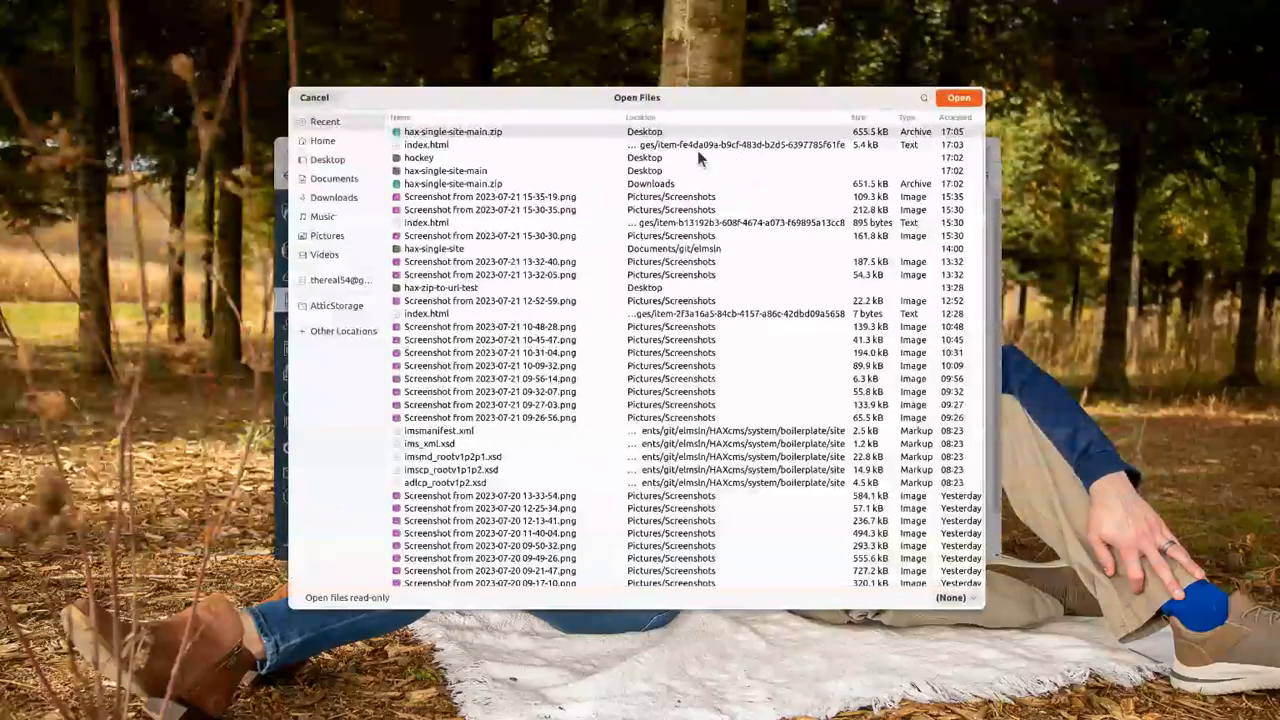
click(335, 160)
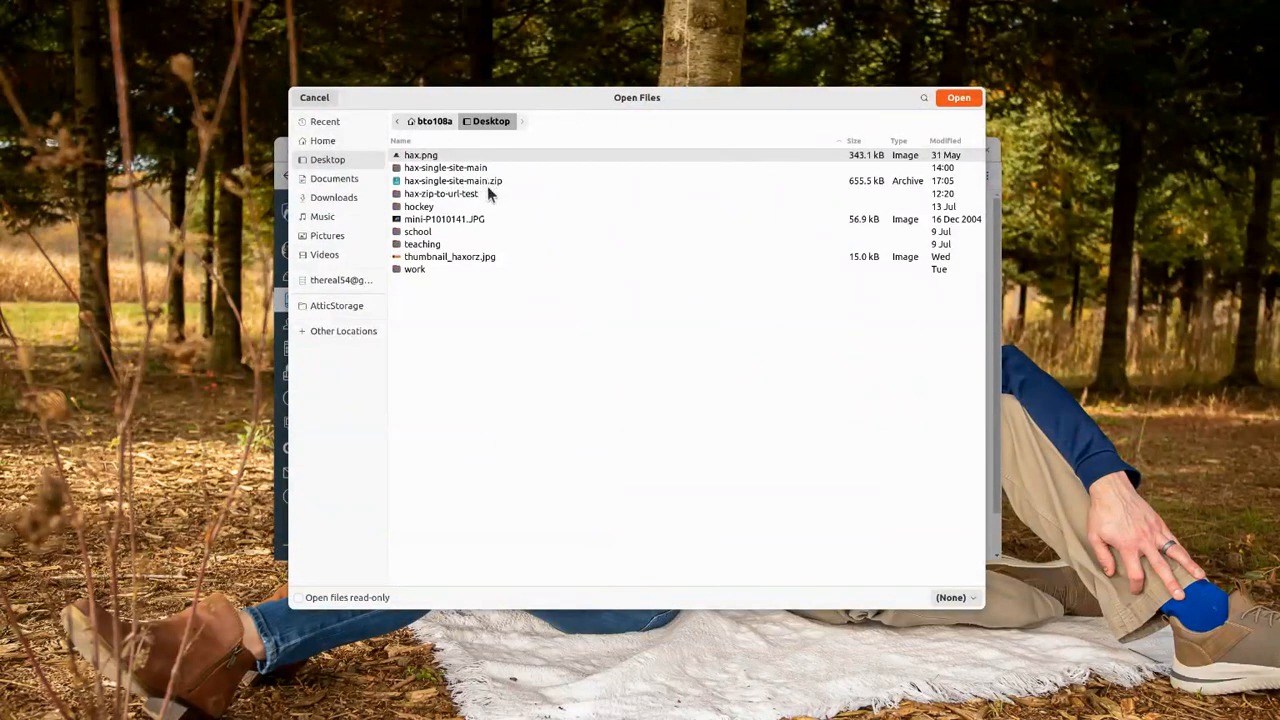
click(489, 183)
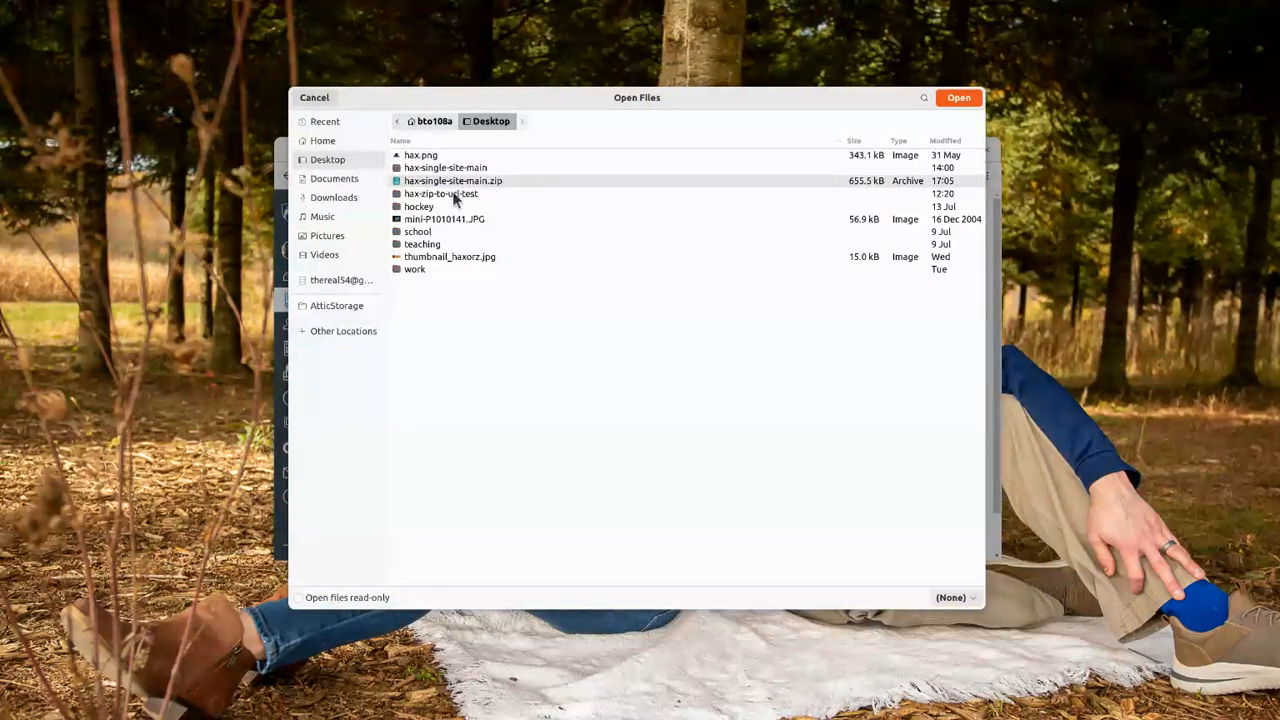
click(958, 97)
drag(820, 152, 803, 3)
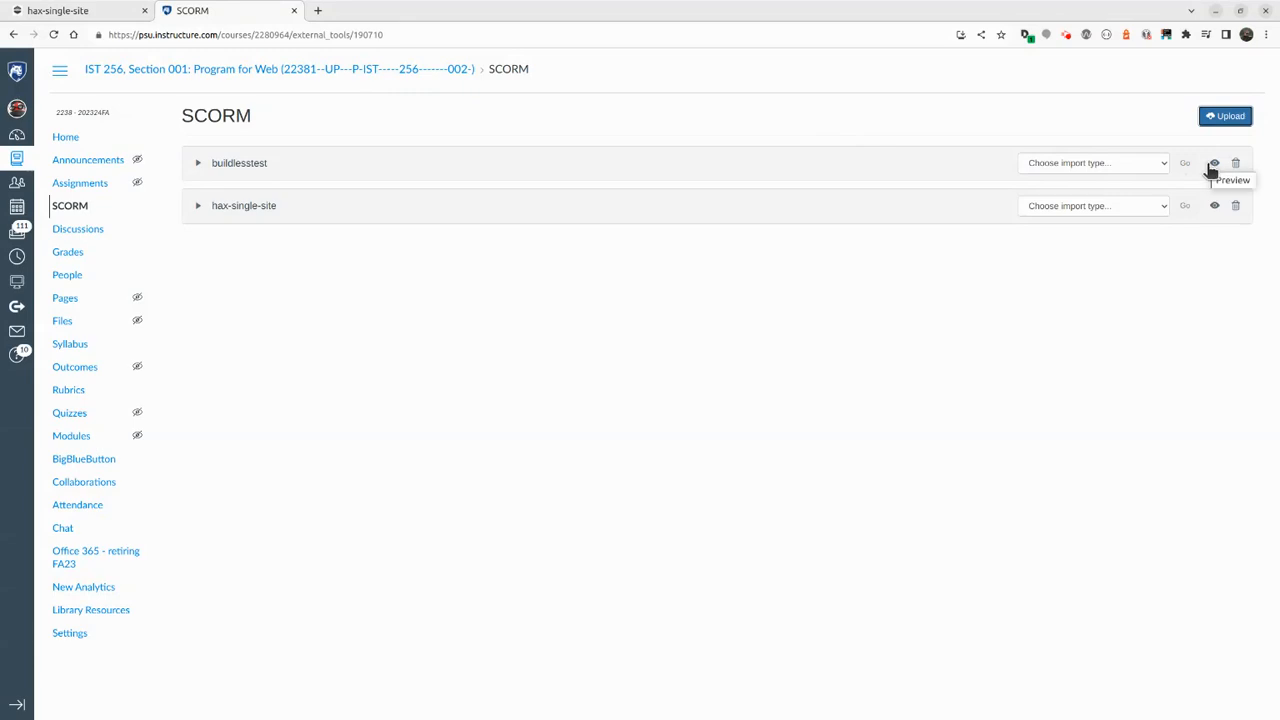
Step: Preview the uploaded hax-single-site package, look through its welcome page, and close Canvas
click(1214, 206)
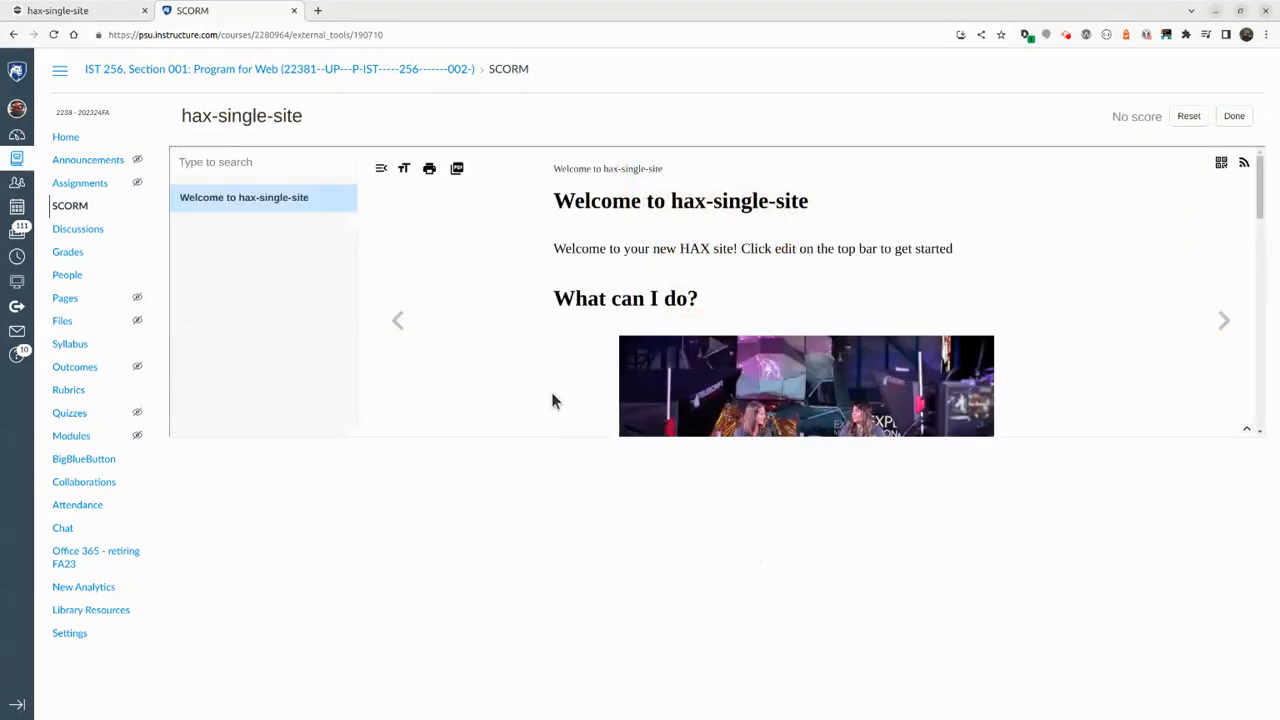
scroll(511, 355, down, 3)
scroll(511, 336, up, 2)
scroll(511, 345, up, 1)
key(ctrl+w)
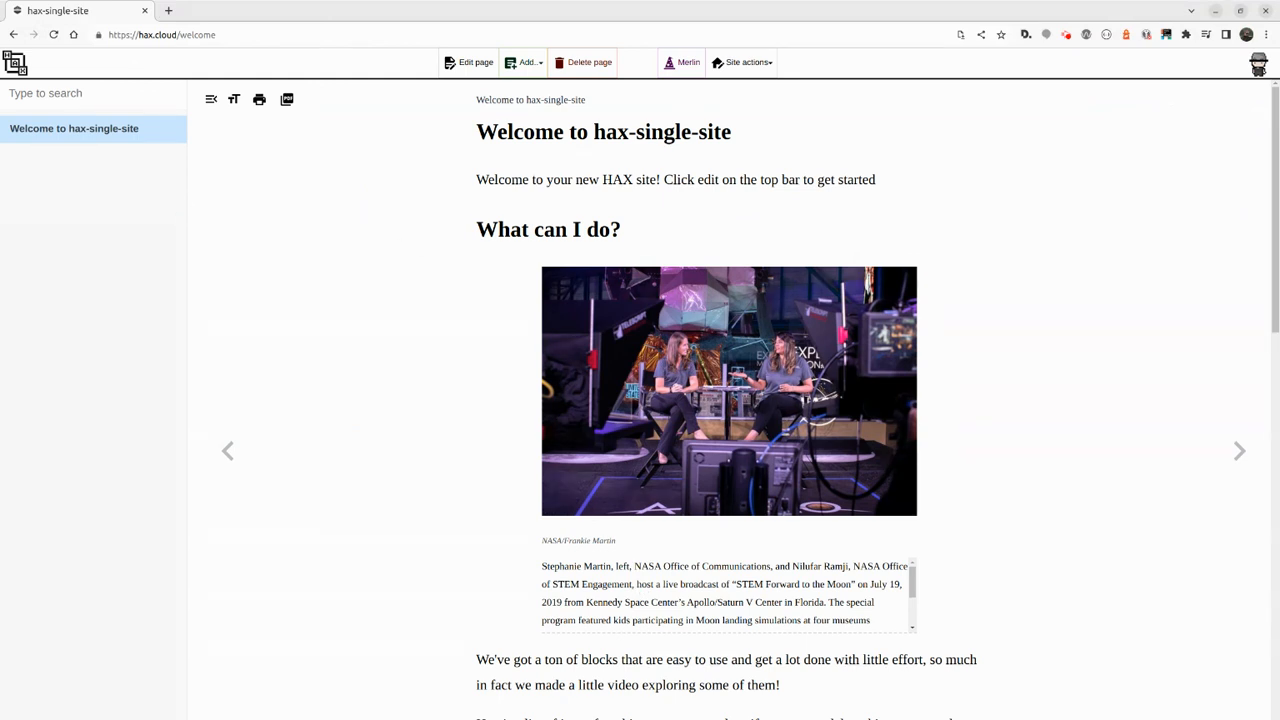
Step: Open a terminal, list the contents of ~/Desktop, and change into the hax-single-site-main folder
key(ctrl+alt+t)
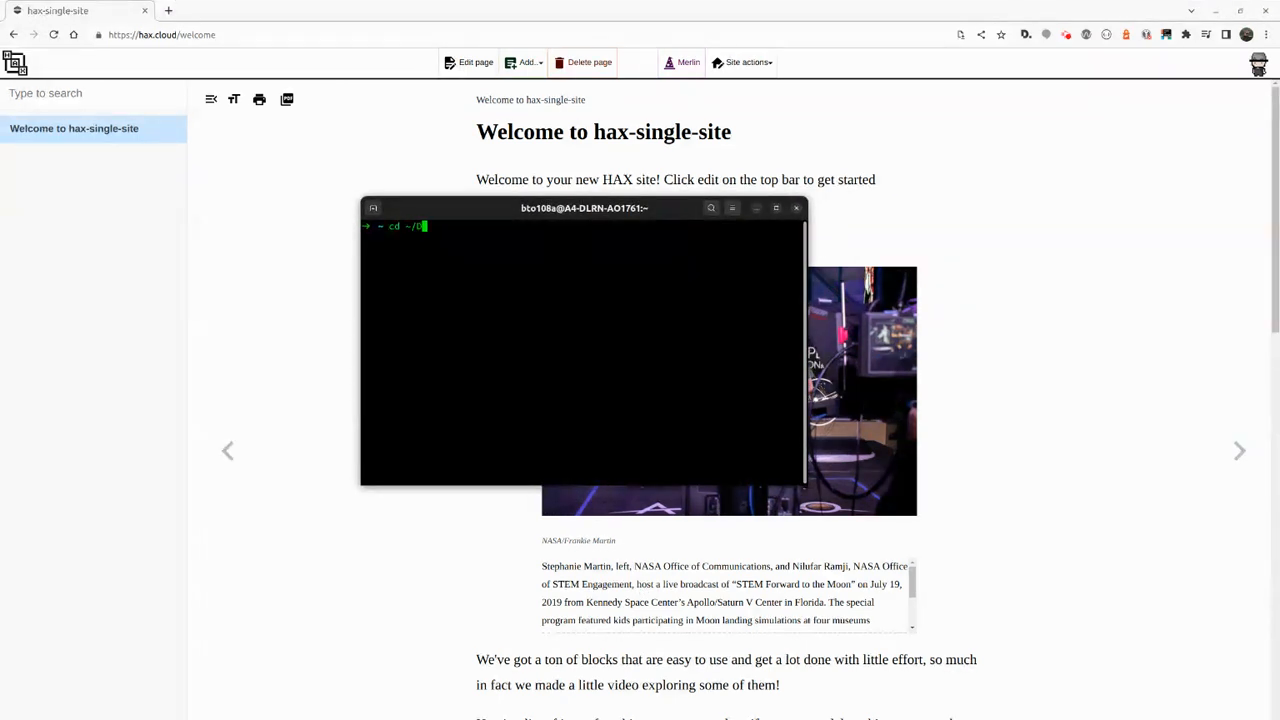
key(Return)
text(l)
key(Return)
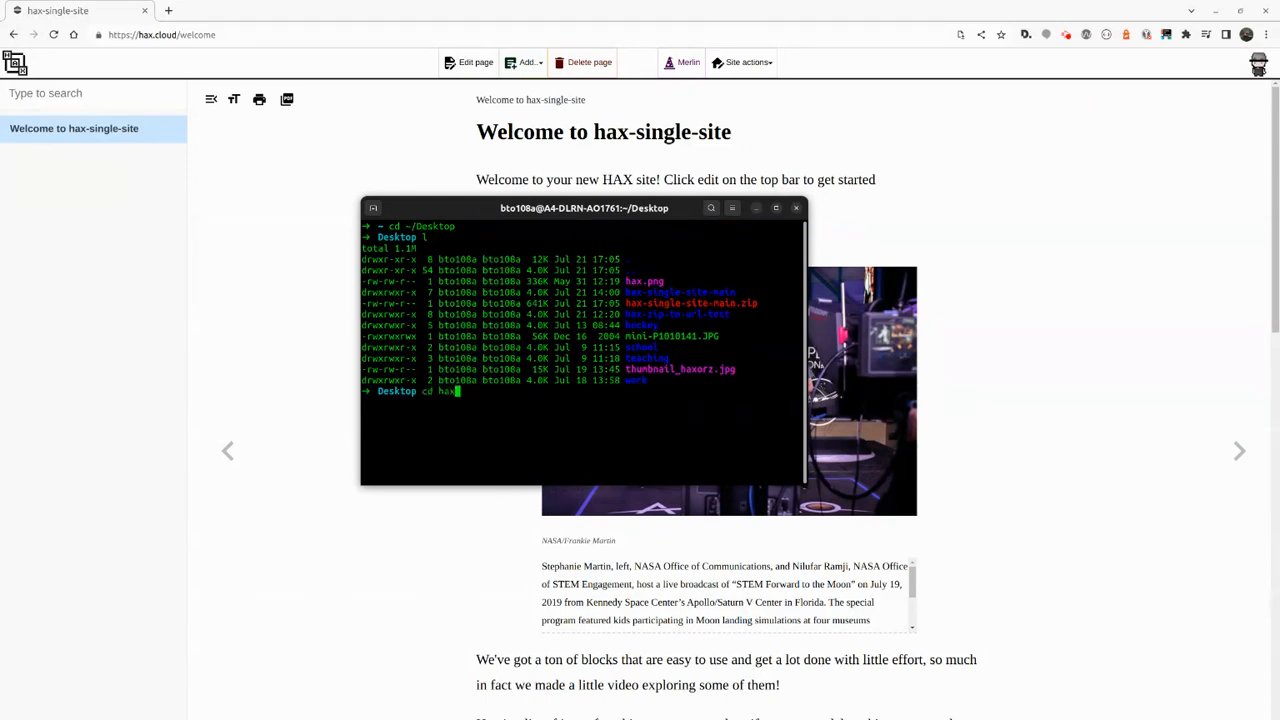
text(cd hax-s)
key(Tab)
key(Return)
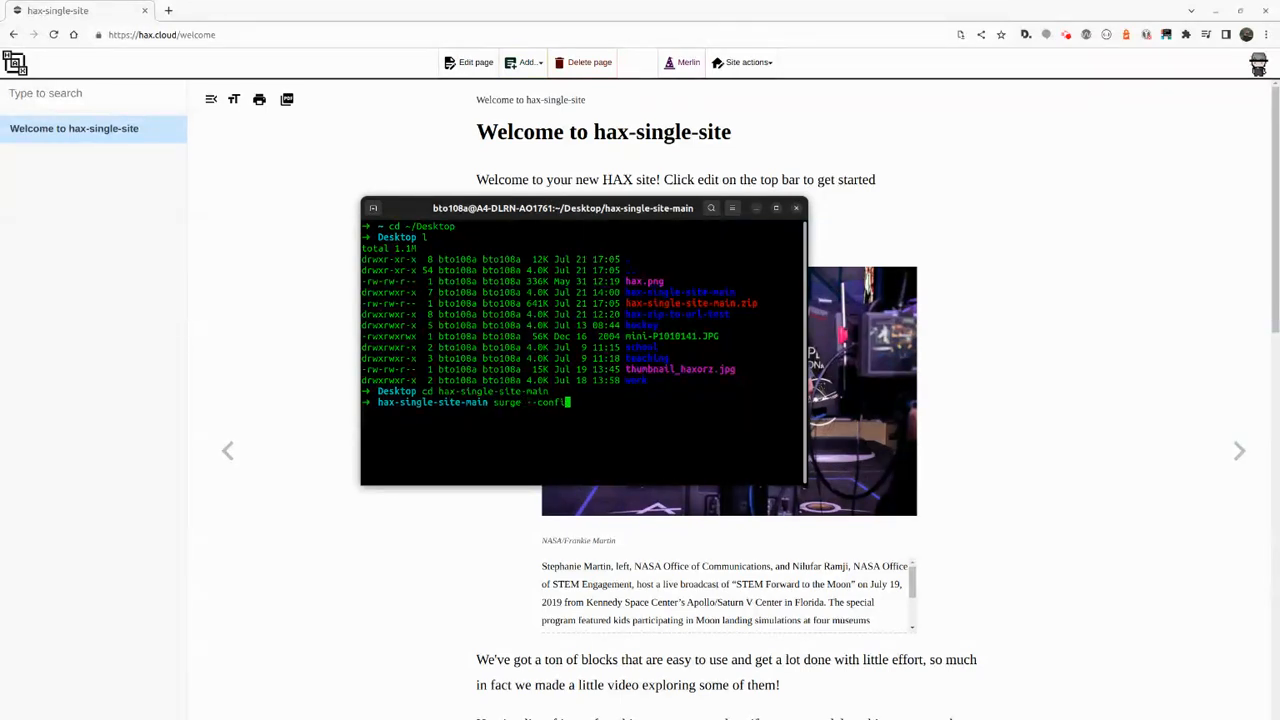
Step: Publish the current folder with "surge ." and copy the published domain from the terminal output
text(surge .)
key(Return)
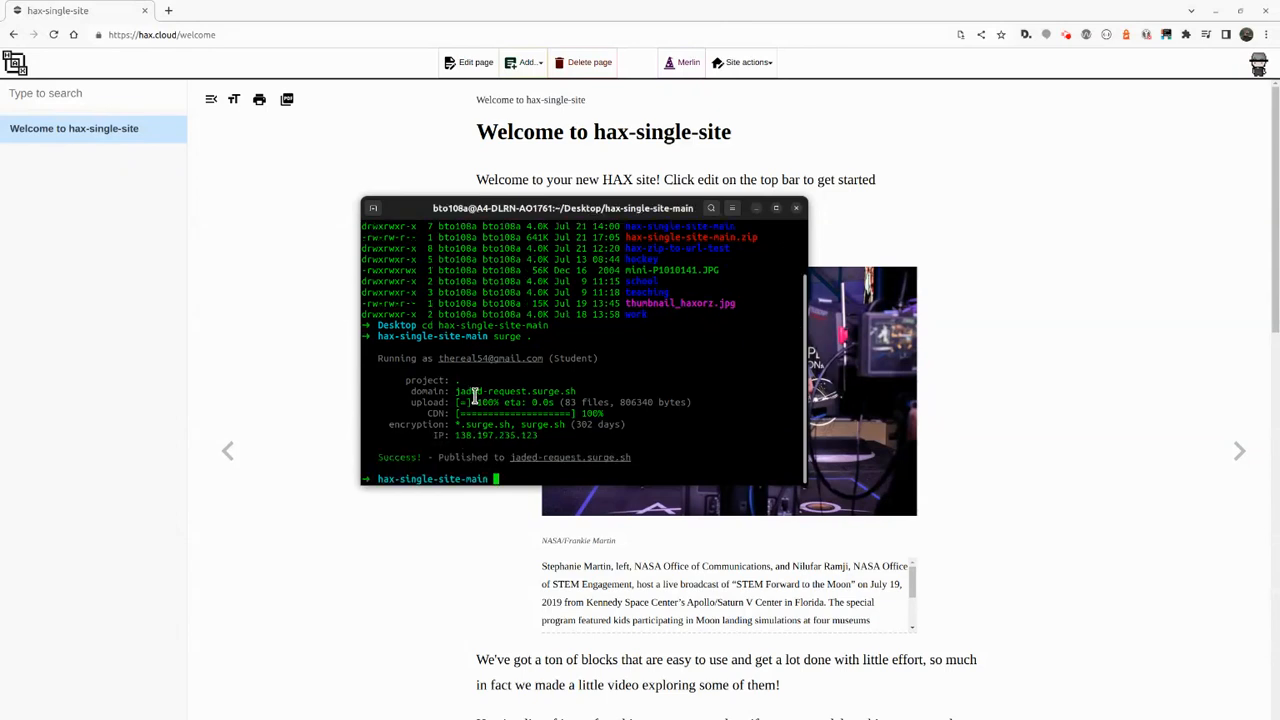
drag(453, 391, 570, 389)
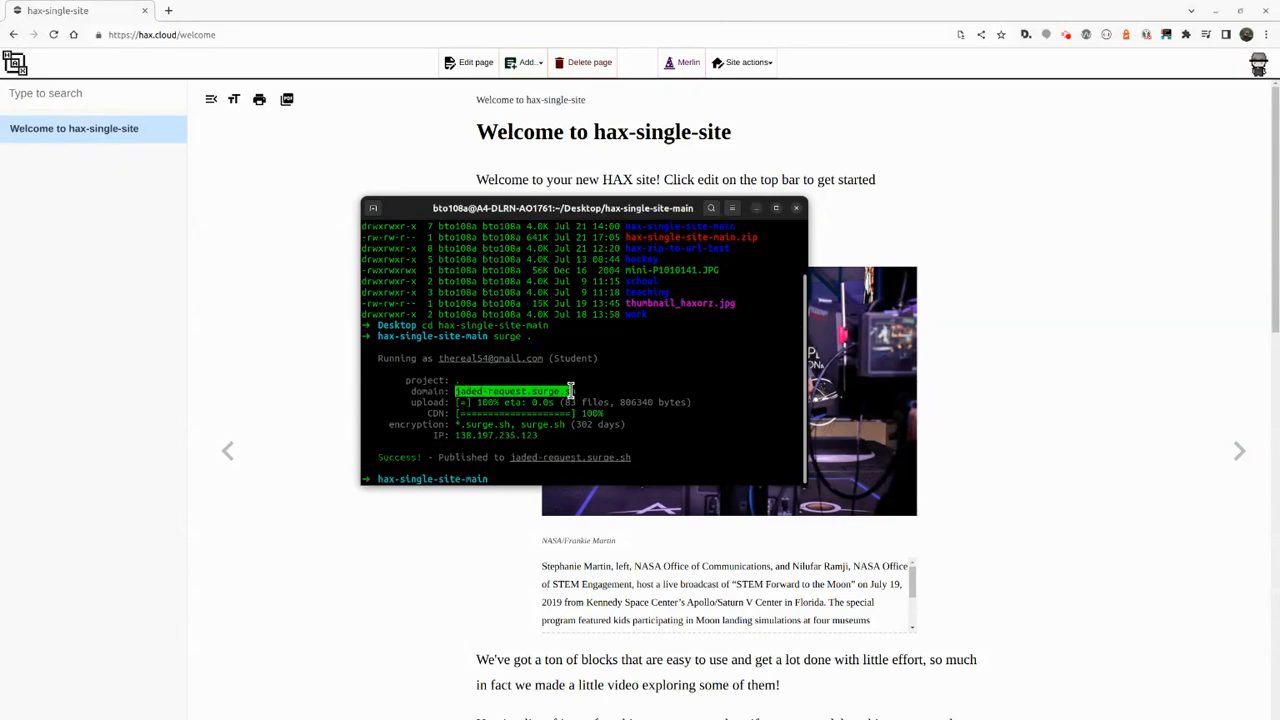
right_click(562, 394)
click(591, 408)
Step: Open the published site jaded-request.surge.sh in a new browser tab and copy its address
click(265, 142)
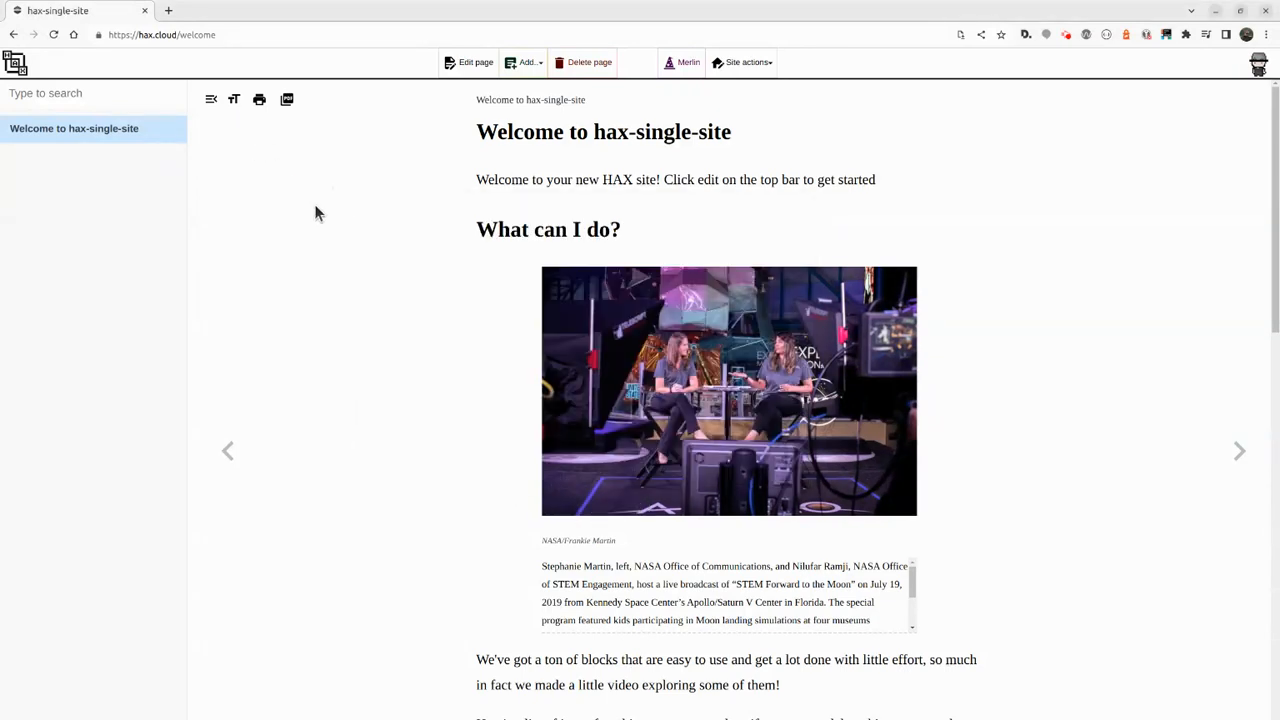
key(ctrl+t)
text(jaded-request.surge.sh)
key(Return)
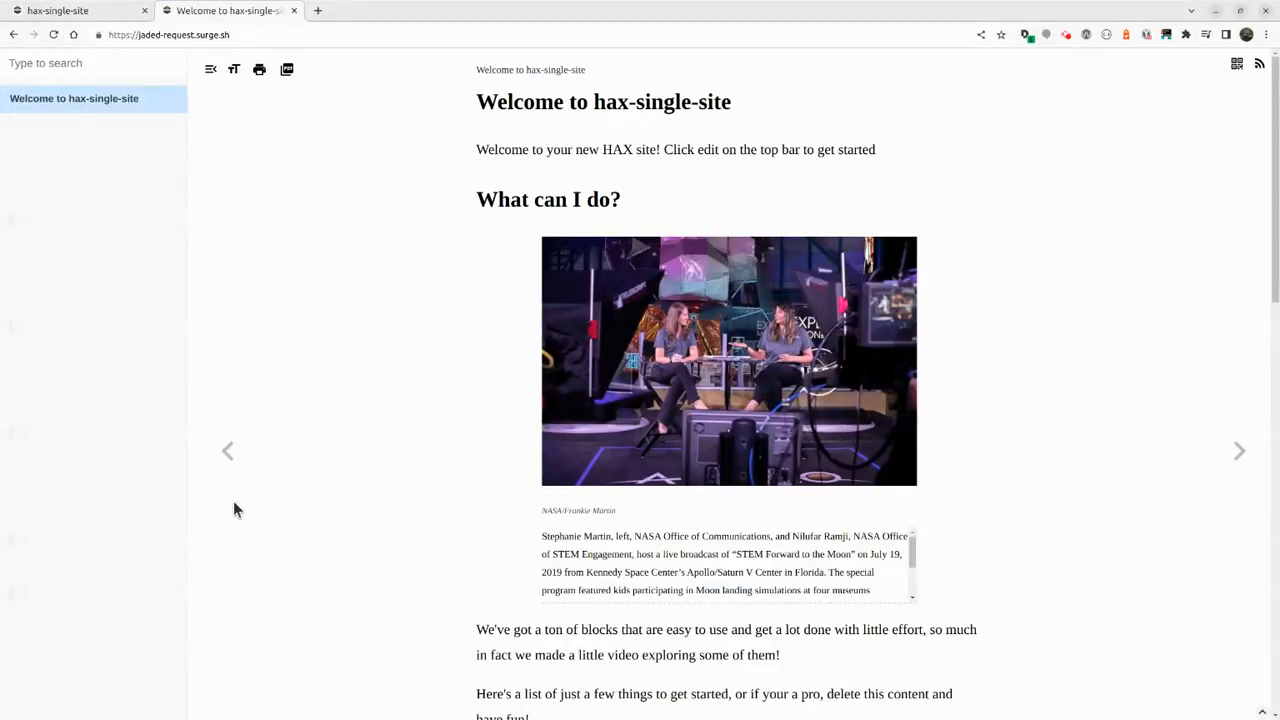
click(284, 30)
key(ctrl+c)
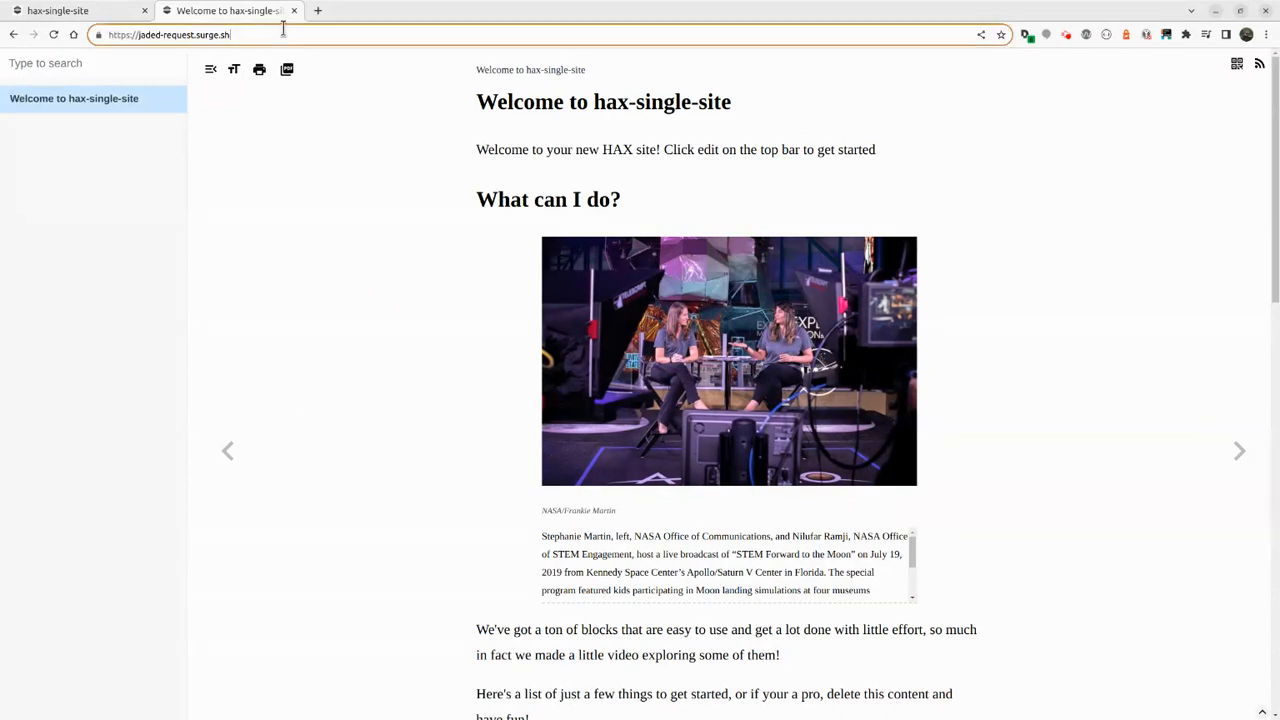
click(348, 210)
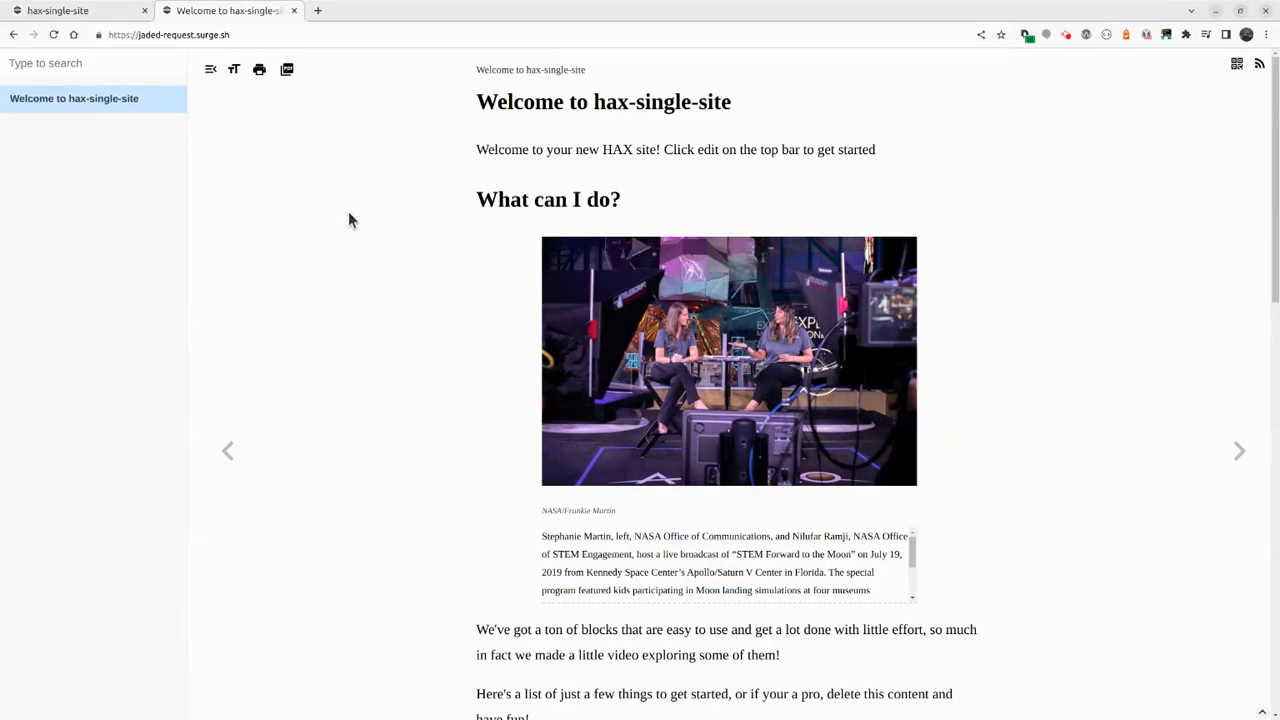
Step: Open the published site's /site.json to examine its site data
click(409, 34)
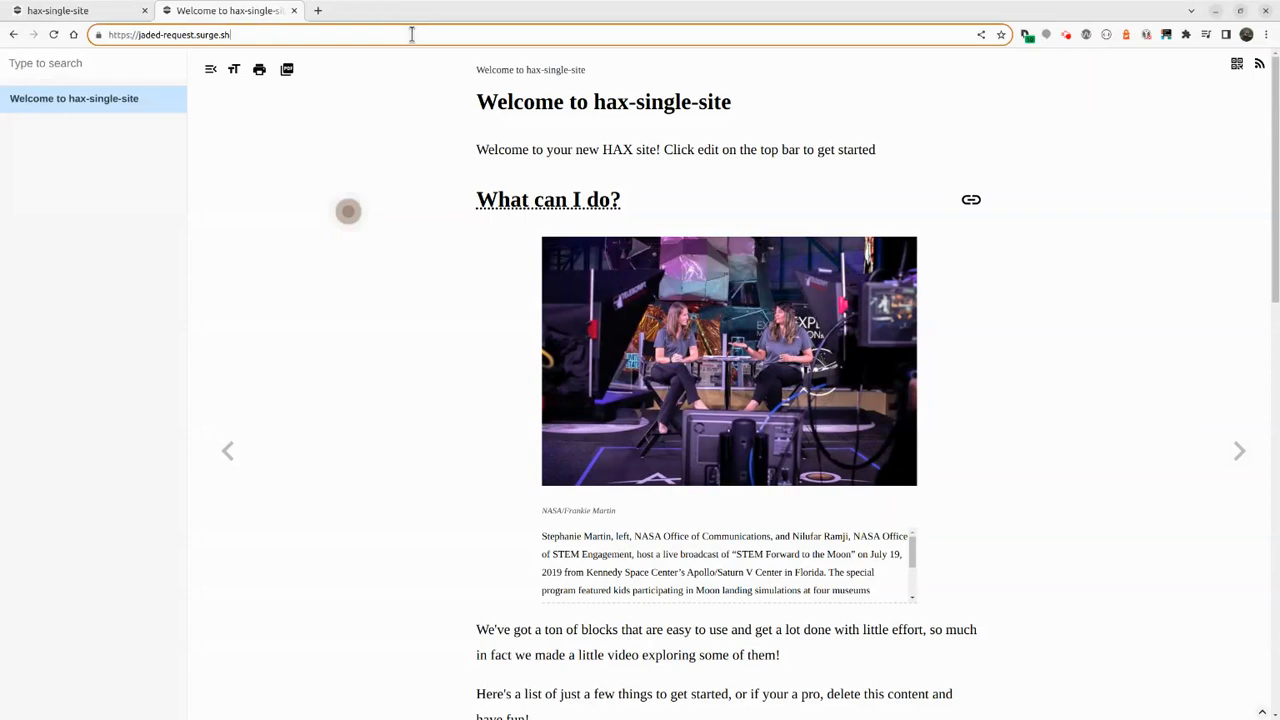
text(/site.json)
key(Return)
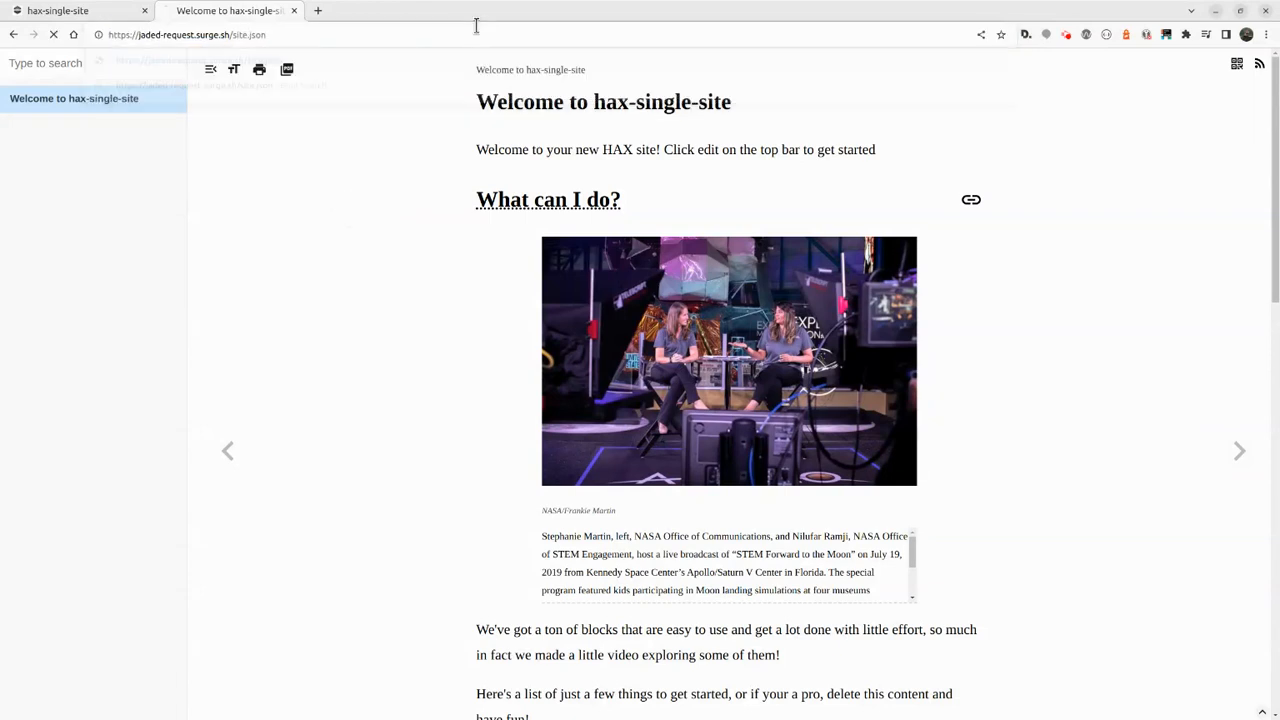
click(540, 248)
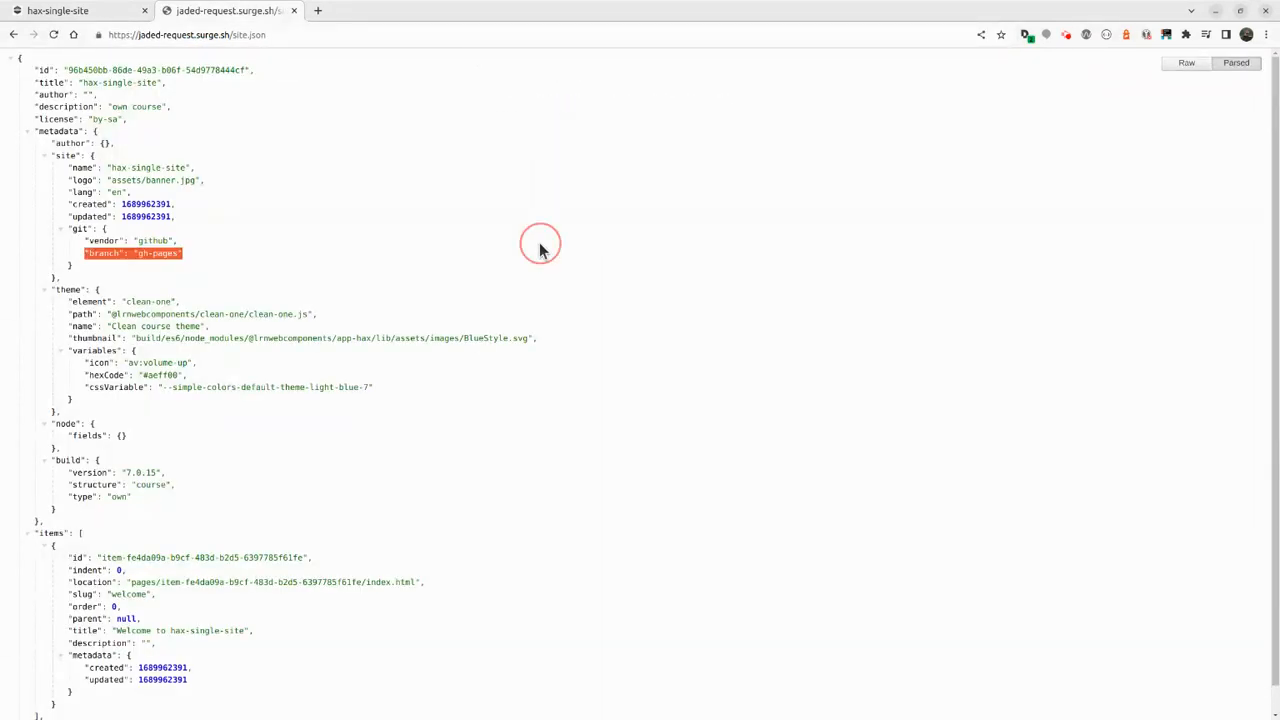
Step: Open hax.psu.edu in a new tab and enter the personal HAX home page
key(ctrl+t)
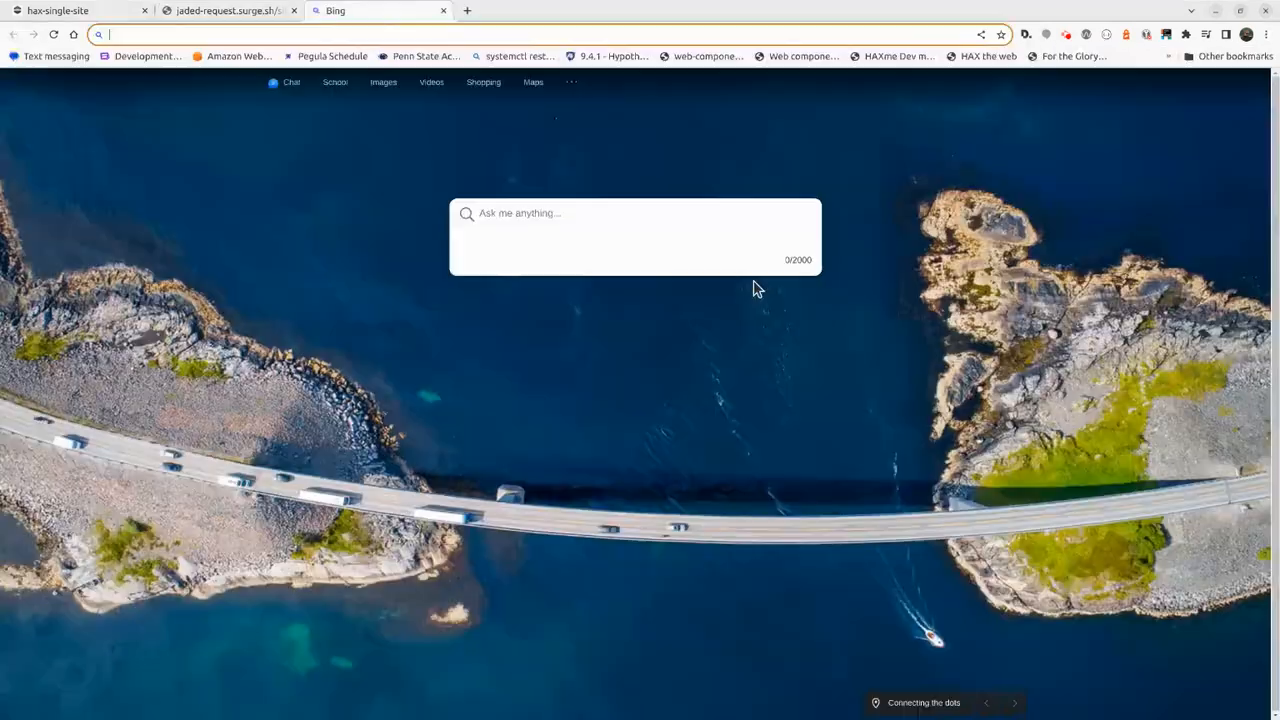
text(hax.psu.edu)
key(Return)
click(623, 405)
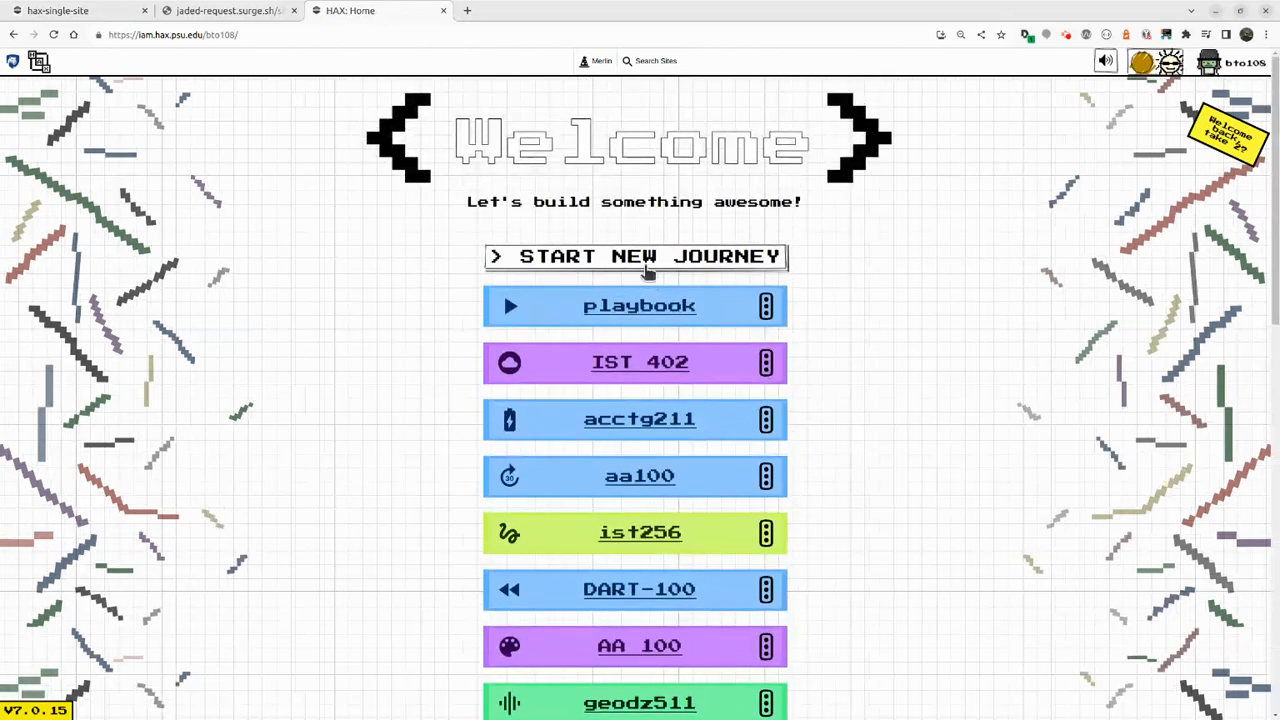
click(648, 258)
click(580, 318)
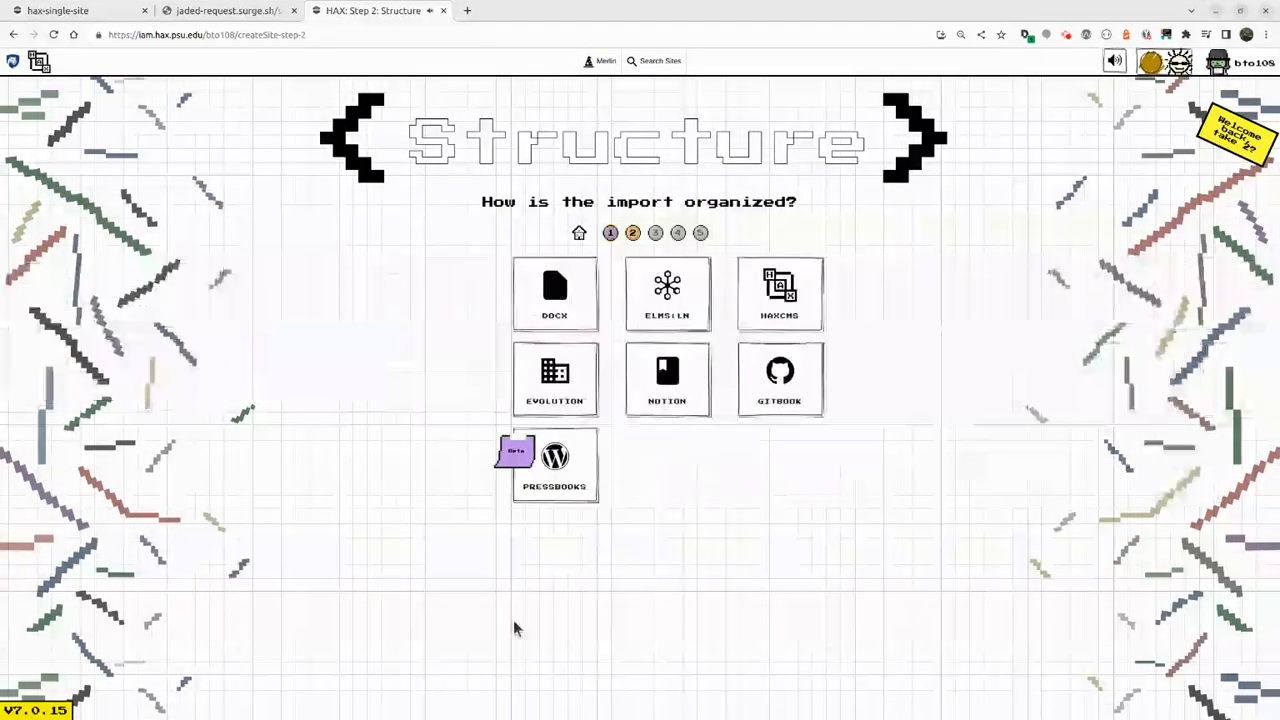
click(752, 287)
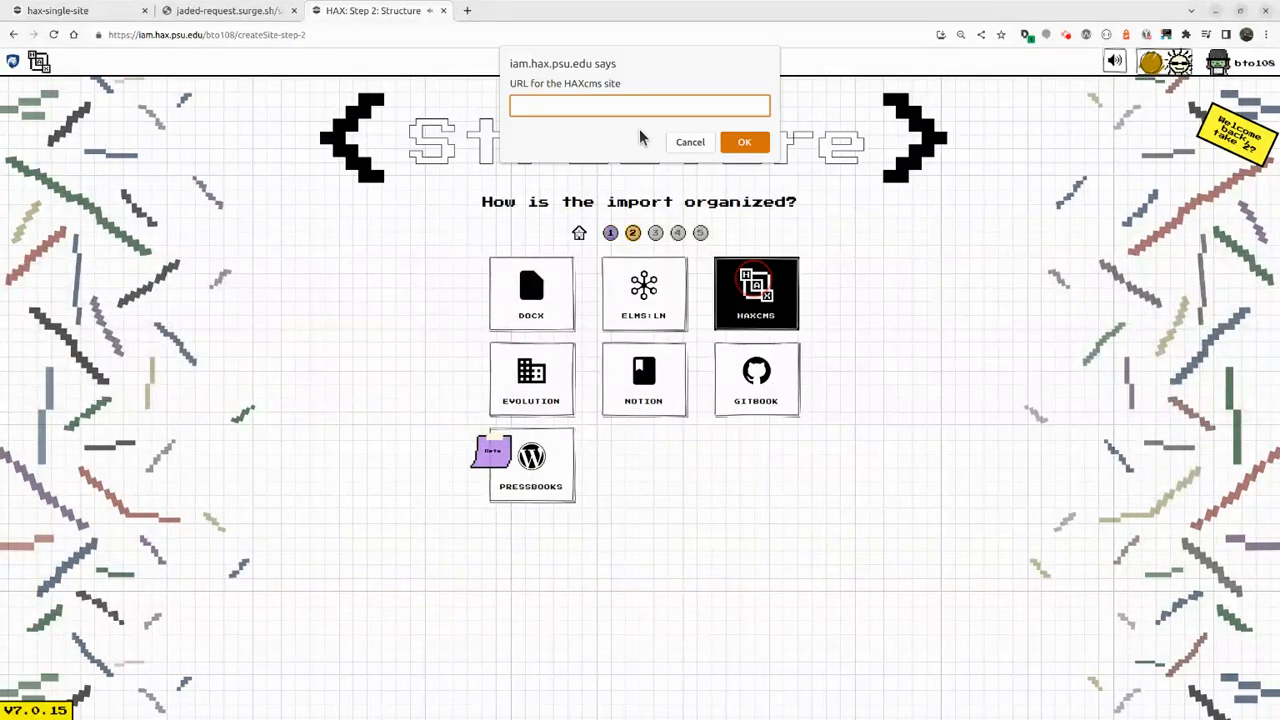
key(ctrl+v)
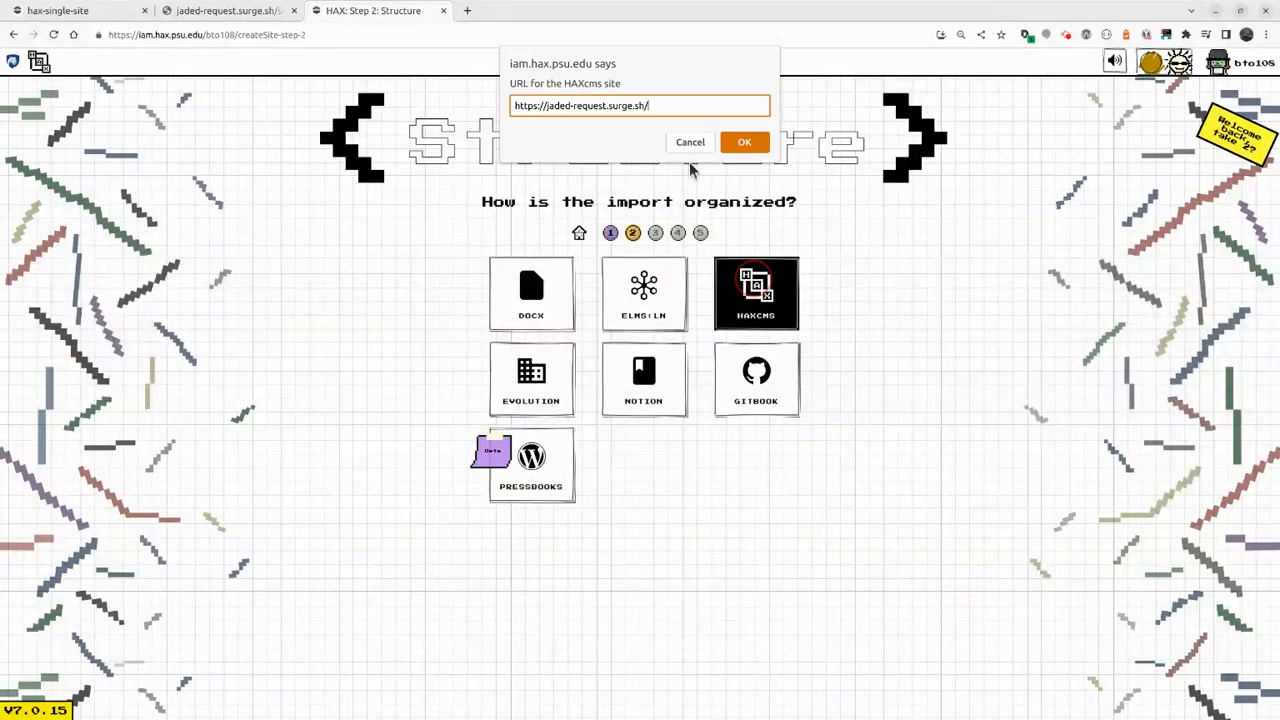
click(745, 143)
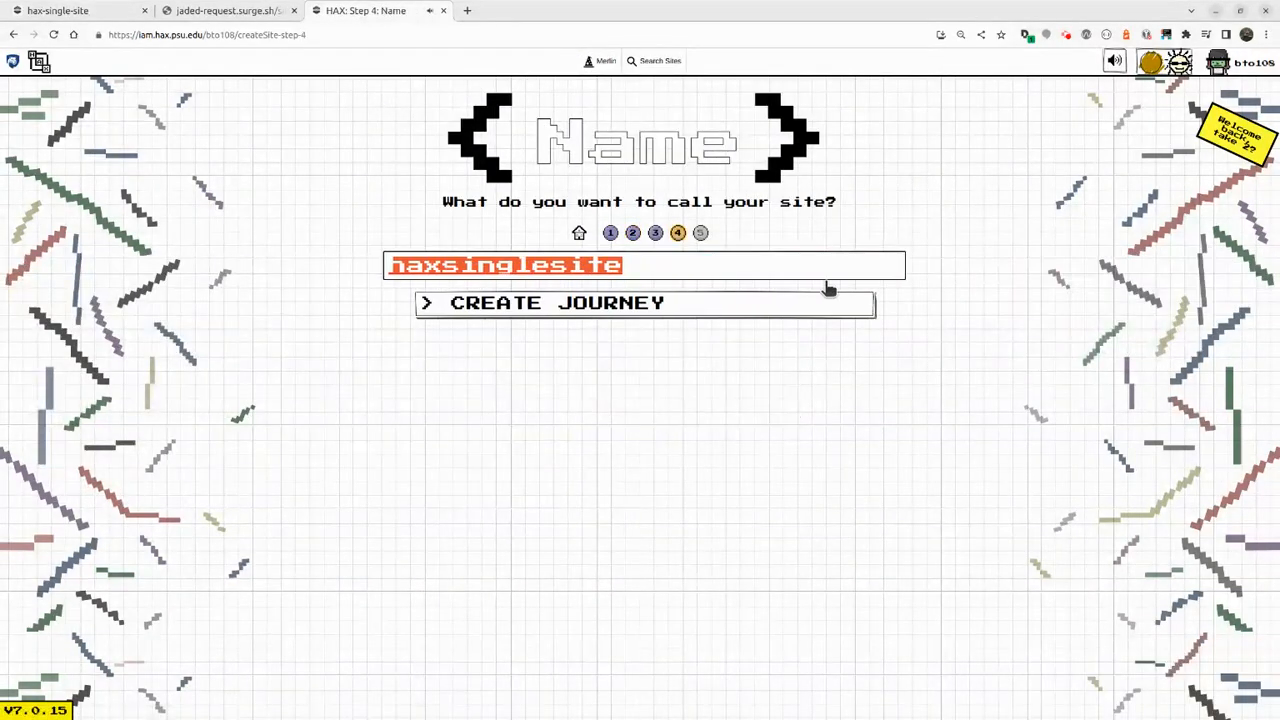
click(731, 305)
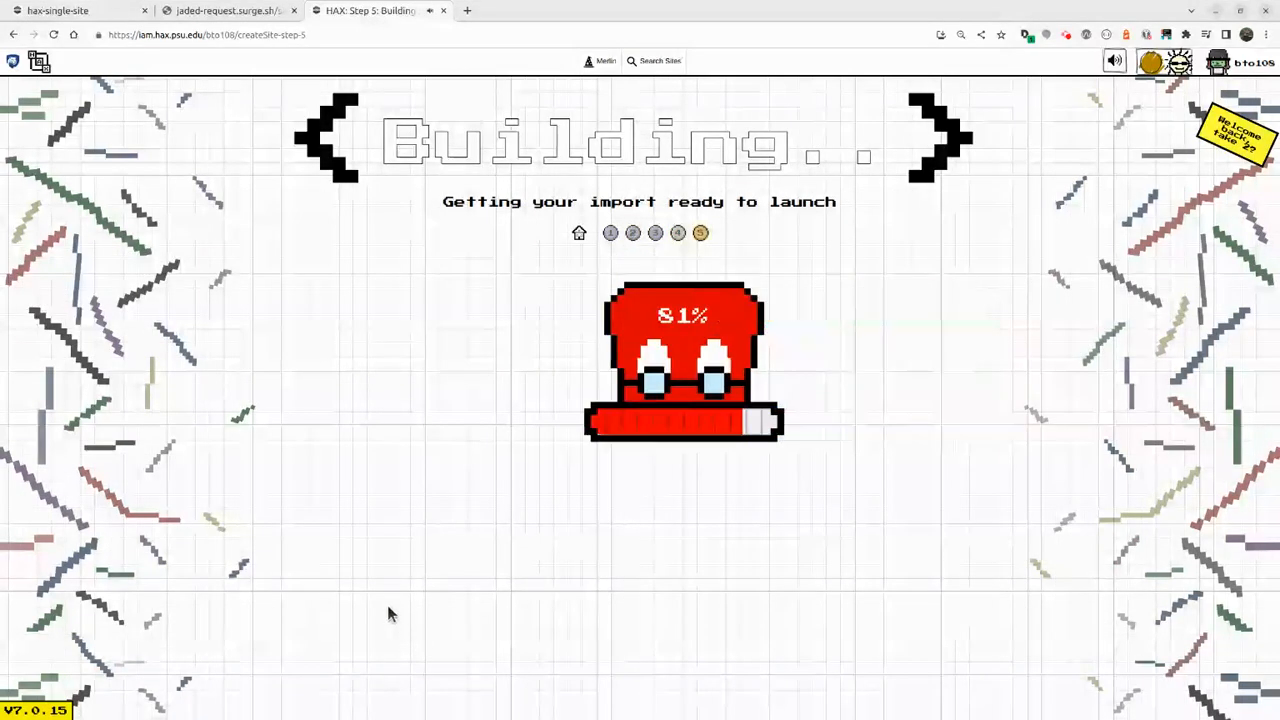
click(615, 430)
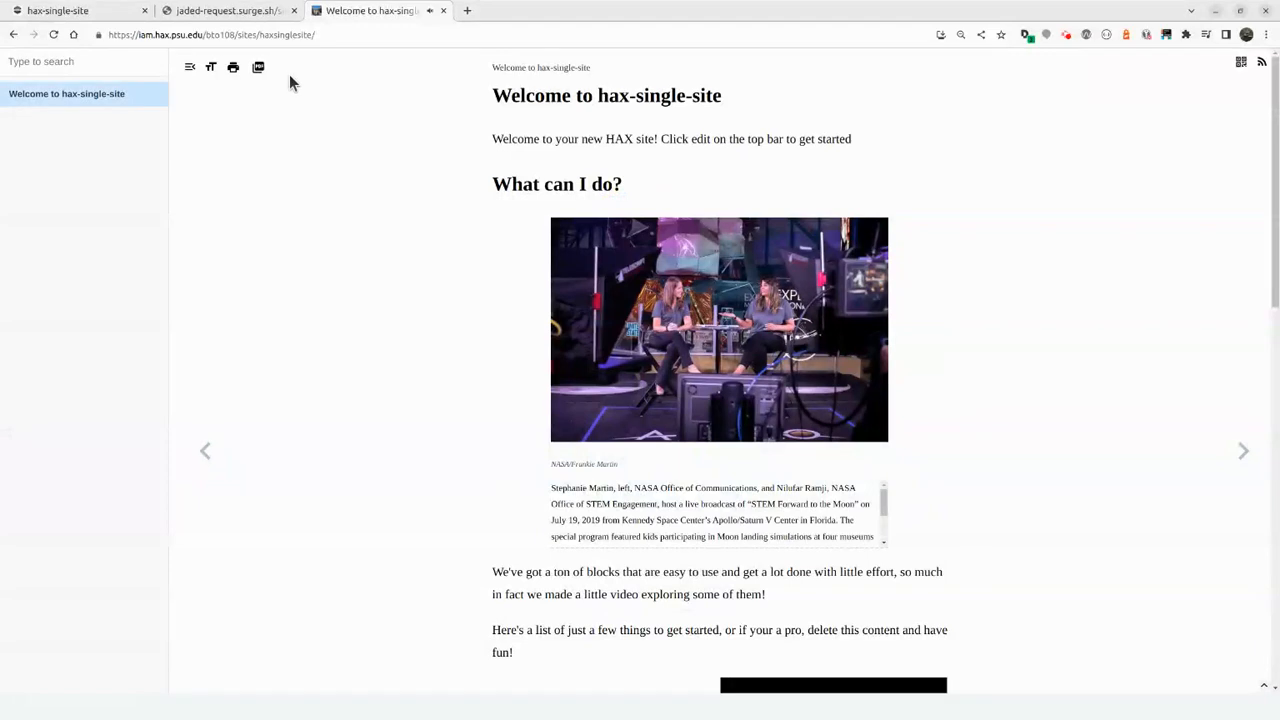
Step: Add two new pages to the haxsinglesite site and a child page under the second one
click(531, 61)
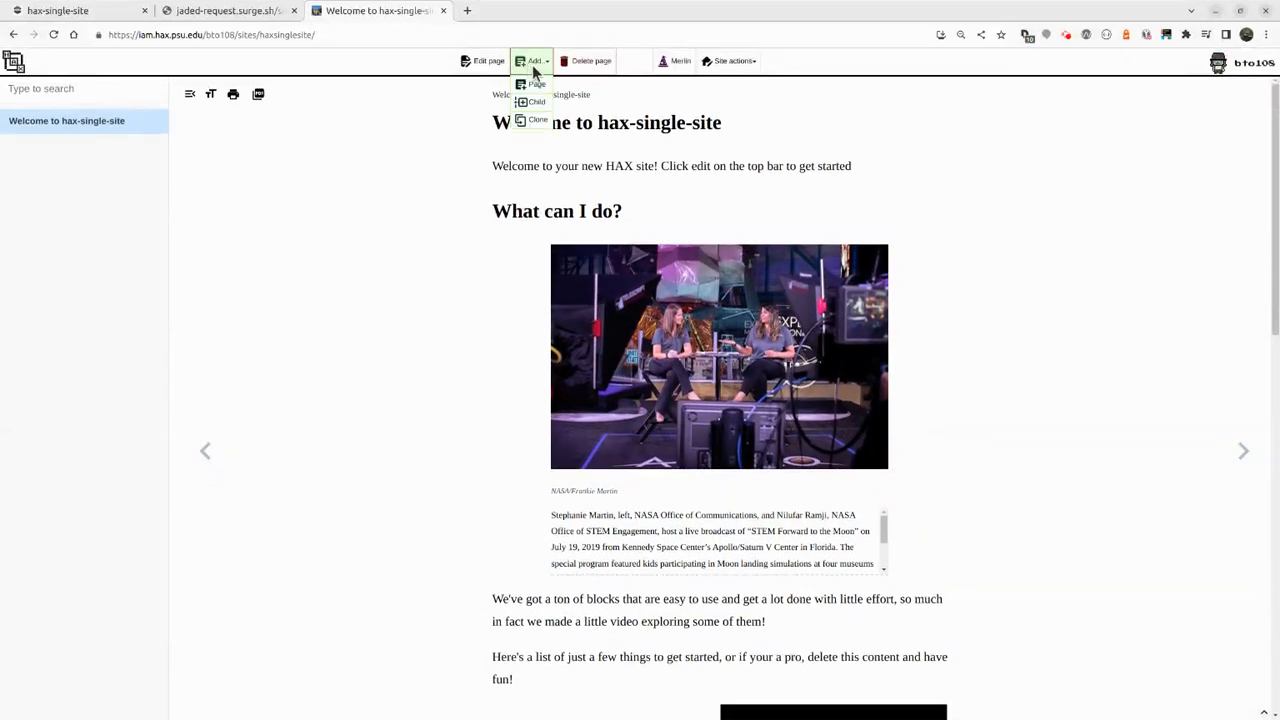
click(534, 88)
click(531, 64)
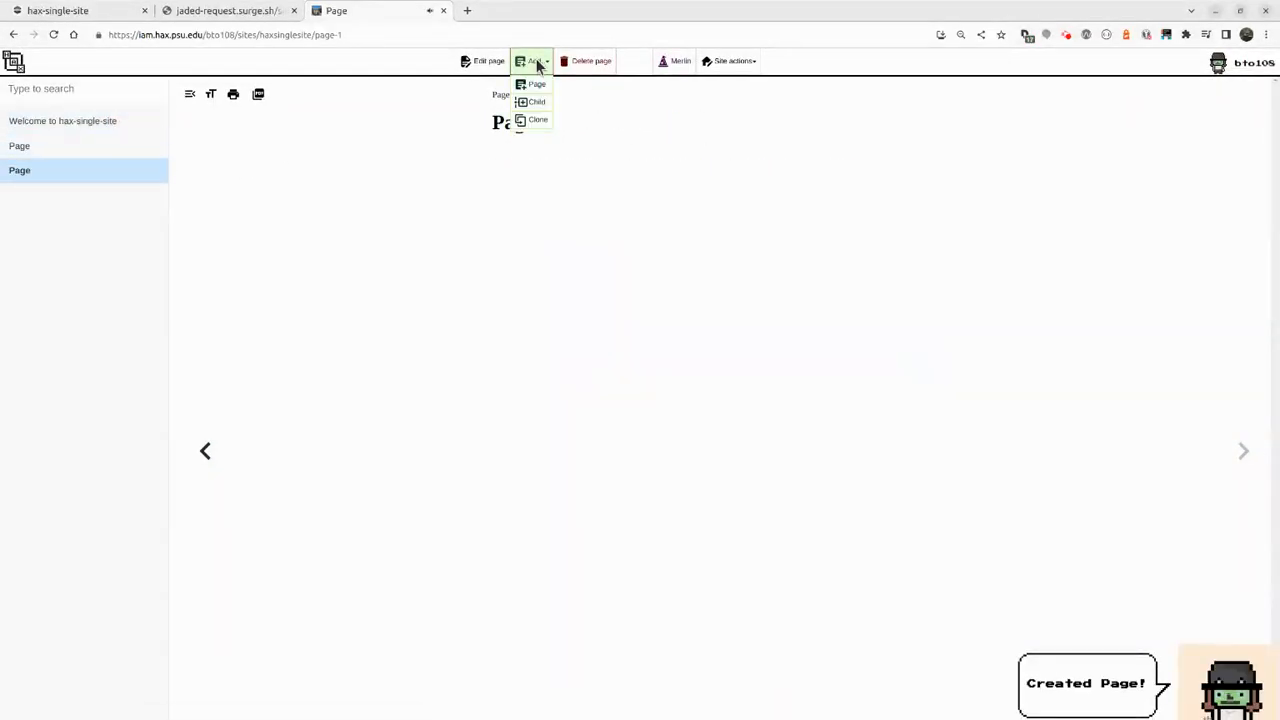
click(537, 103)
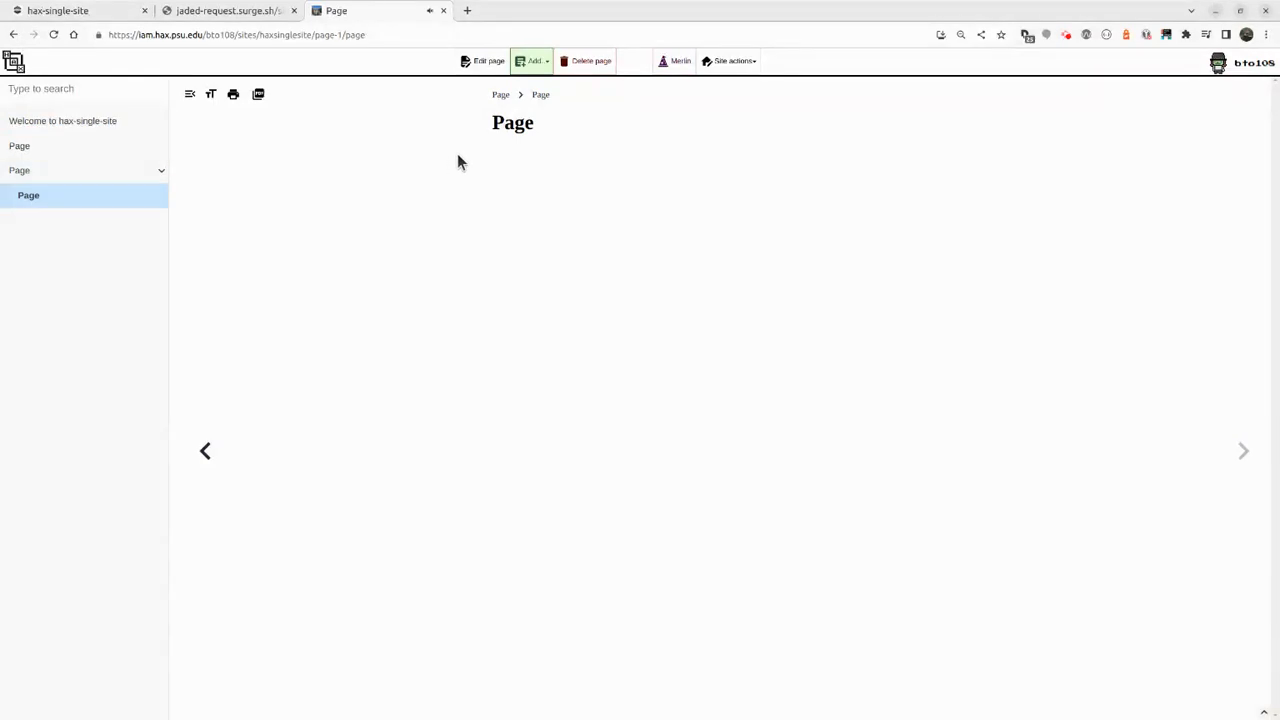
click(354, 164)
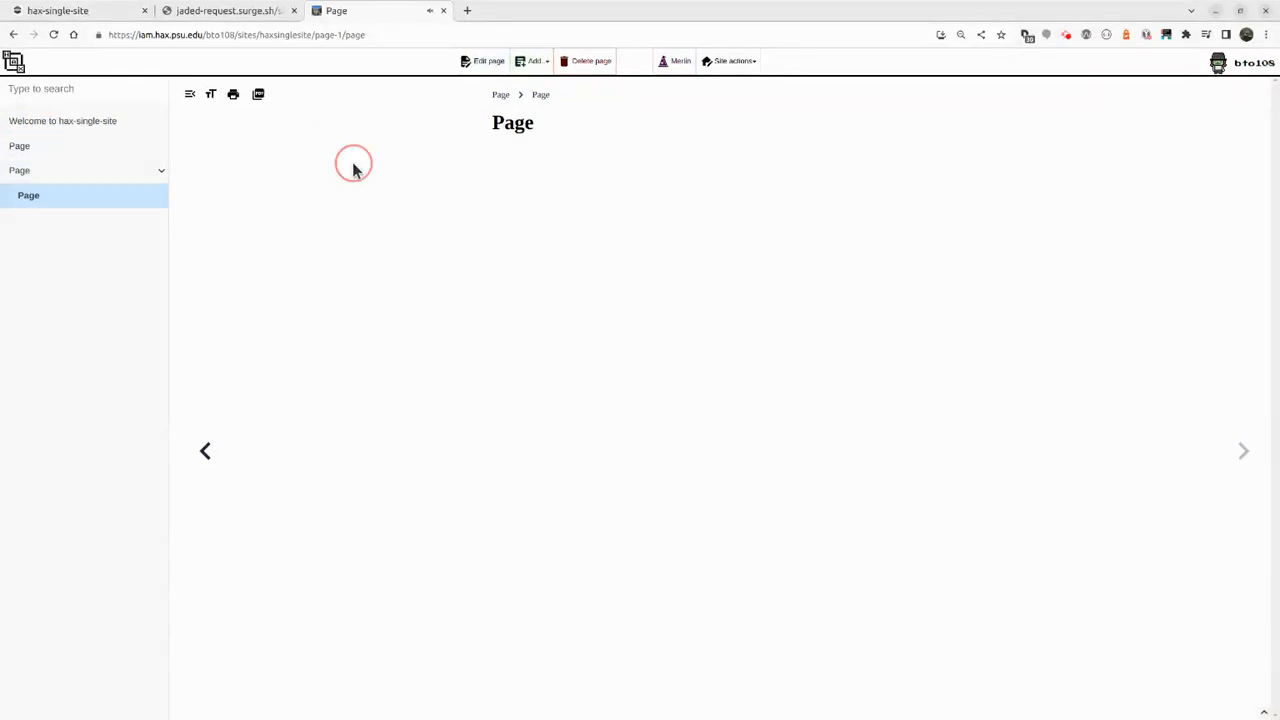
Step: Edit the parent page of the new child page and insert an image block found with "image"
click(138, 178)
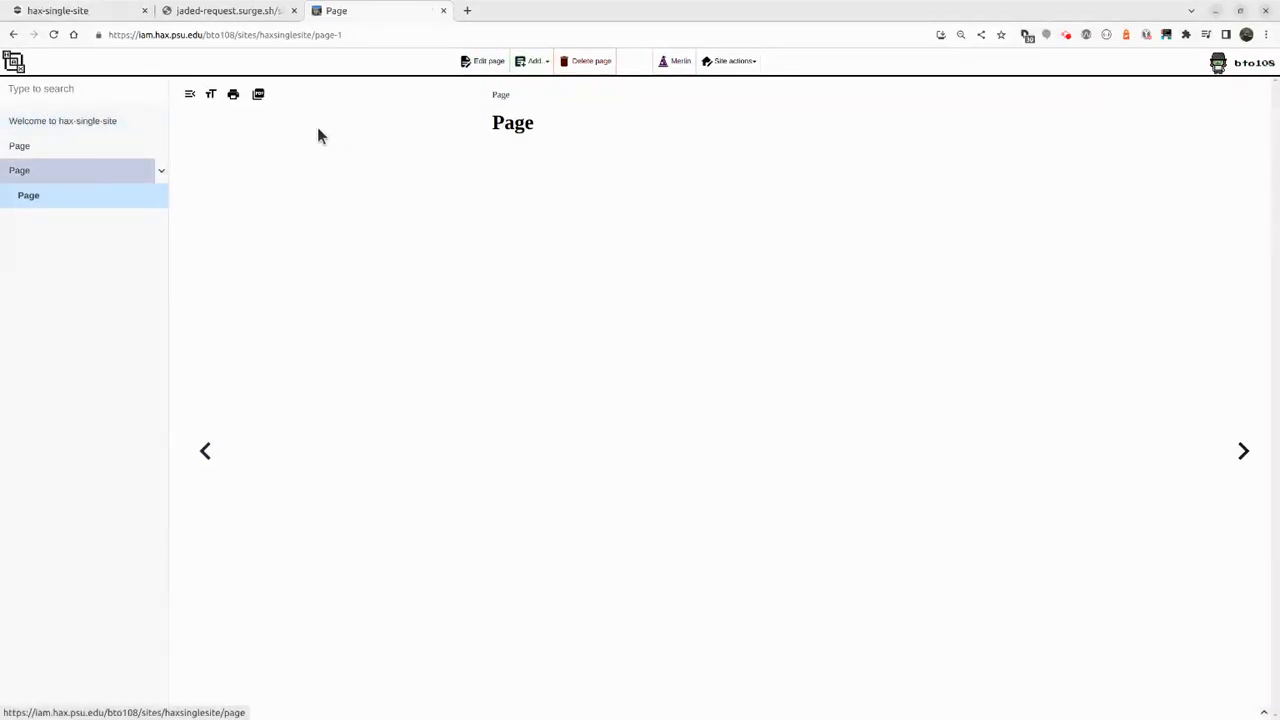
click(484, 61)
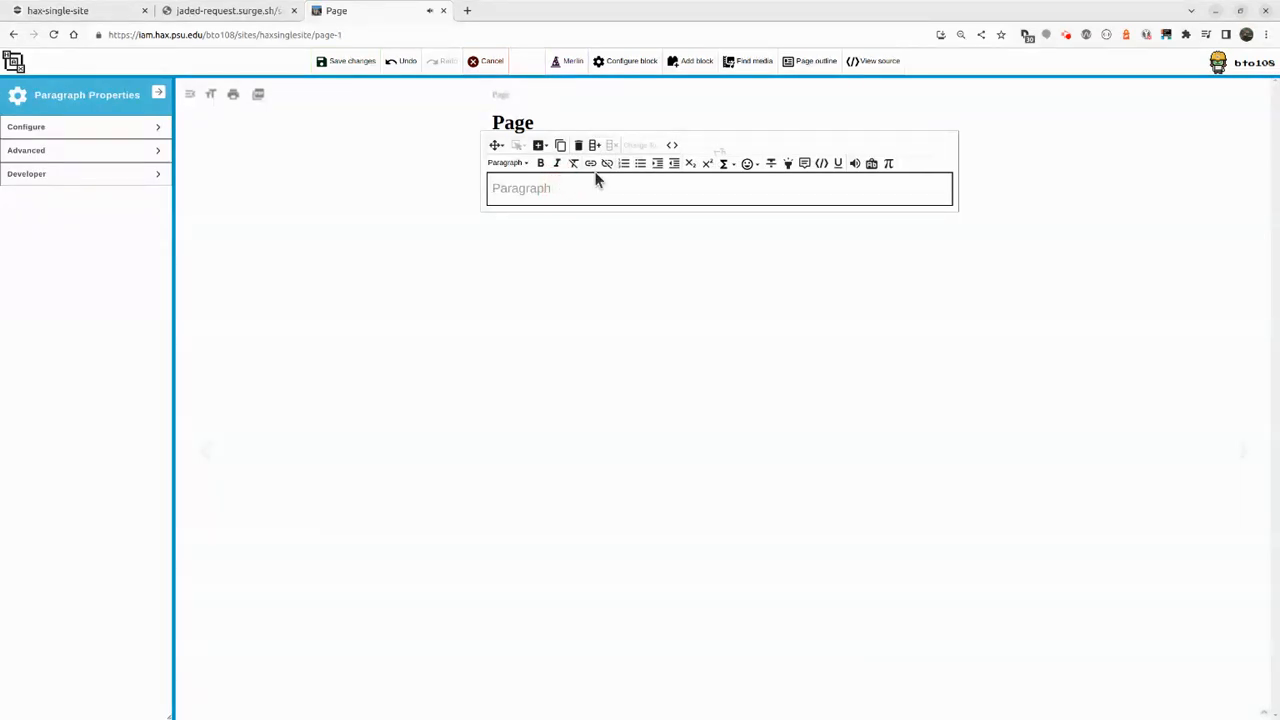
text(/)
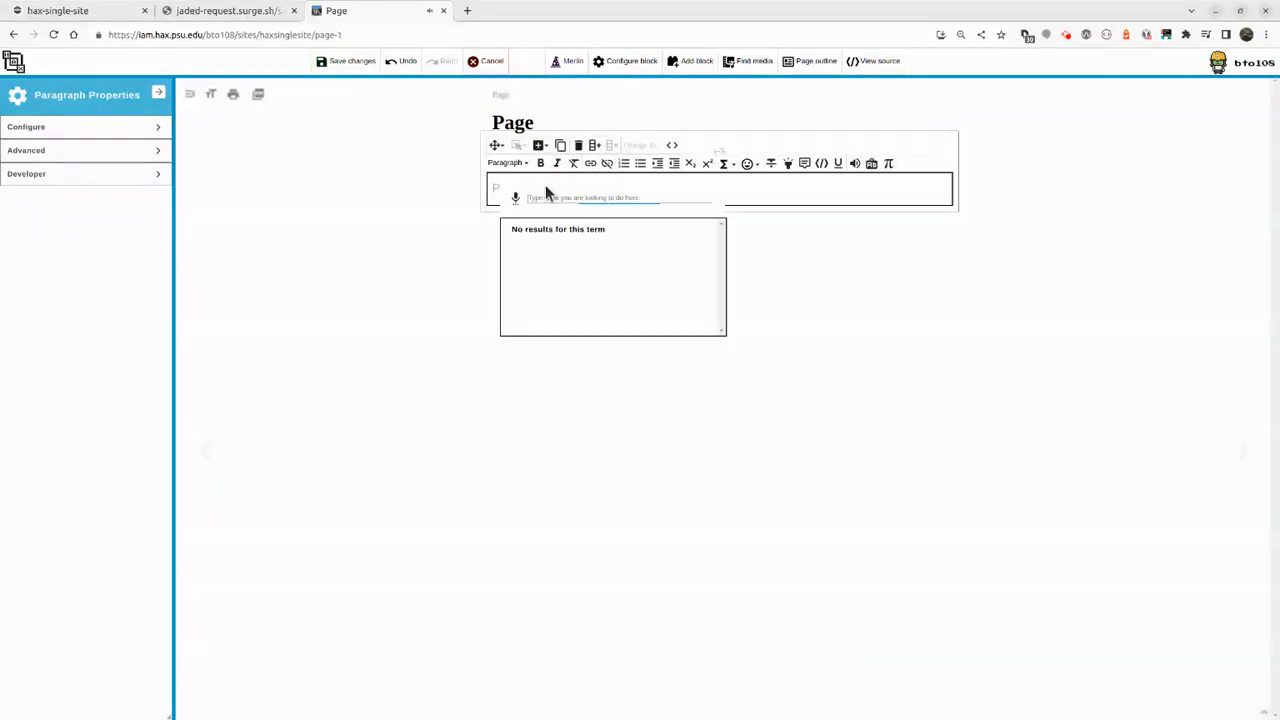
text(image)
key(Return)
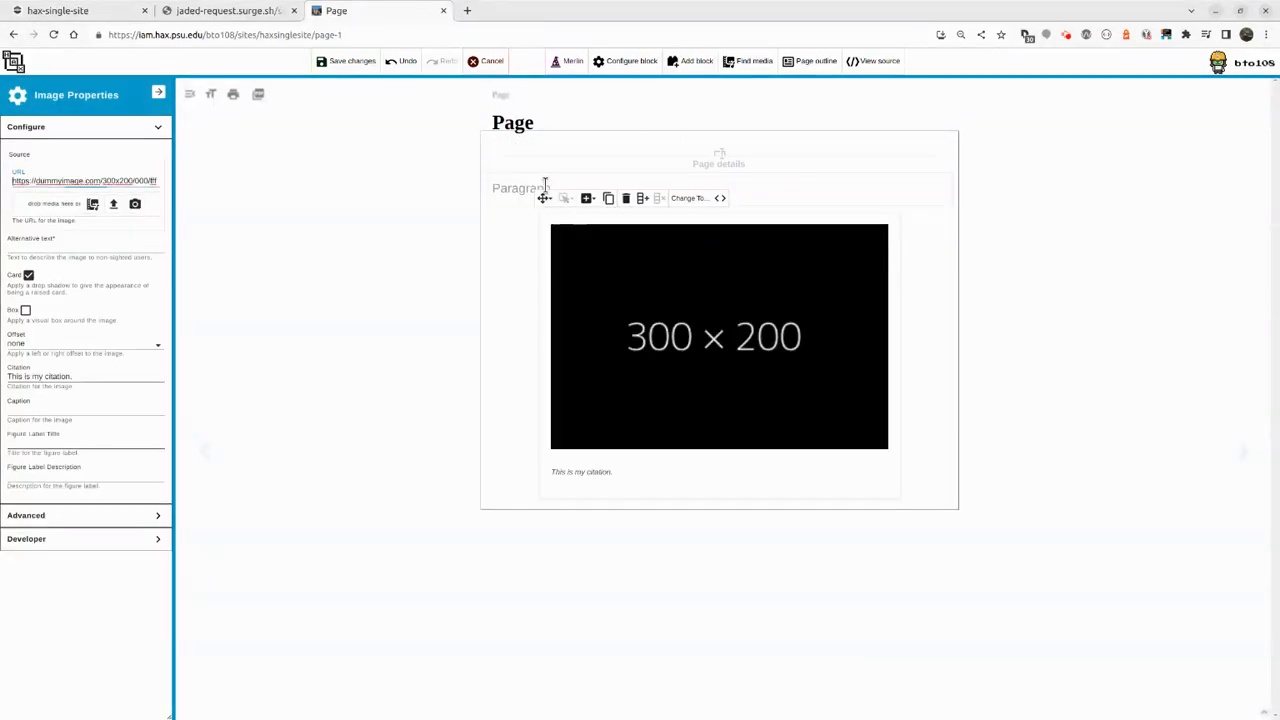
Step: Take a camera photo as the image block's source and save the page
click(137, 205)
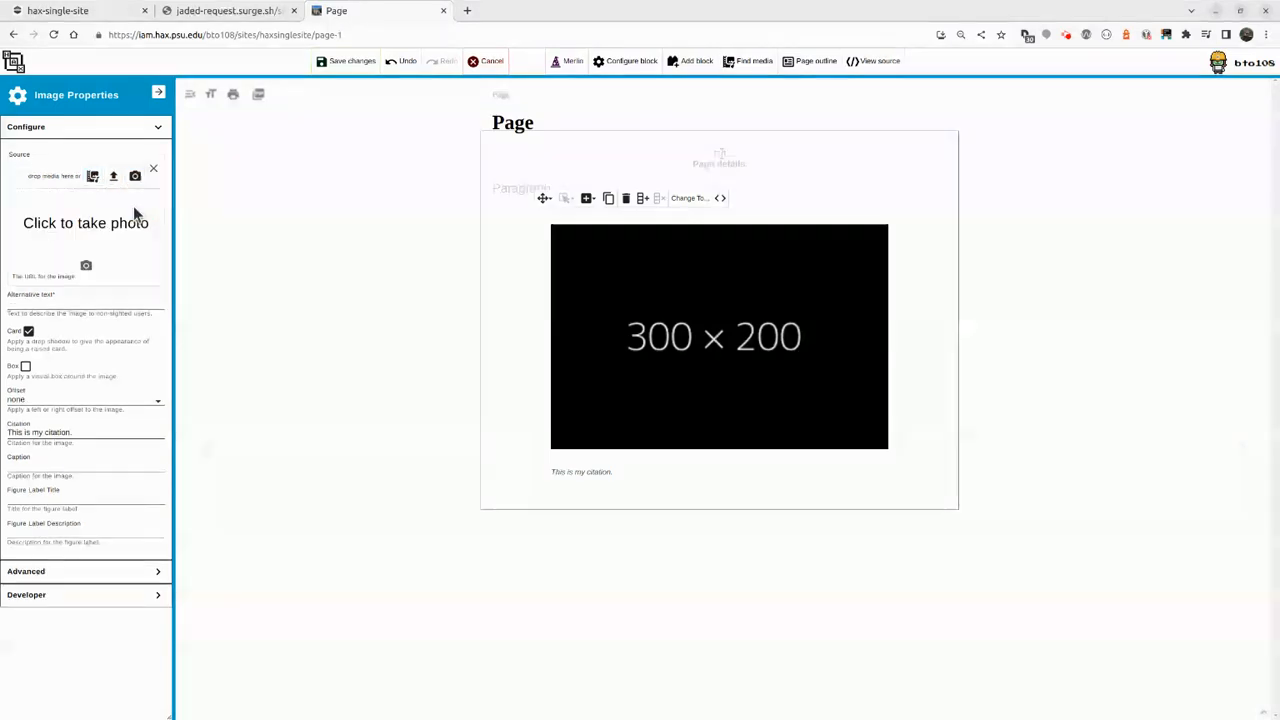
click(86, 280)
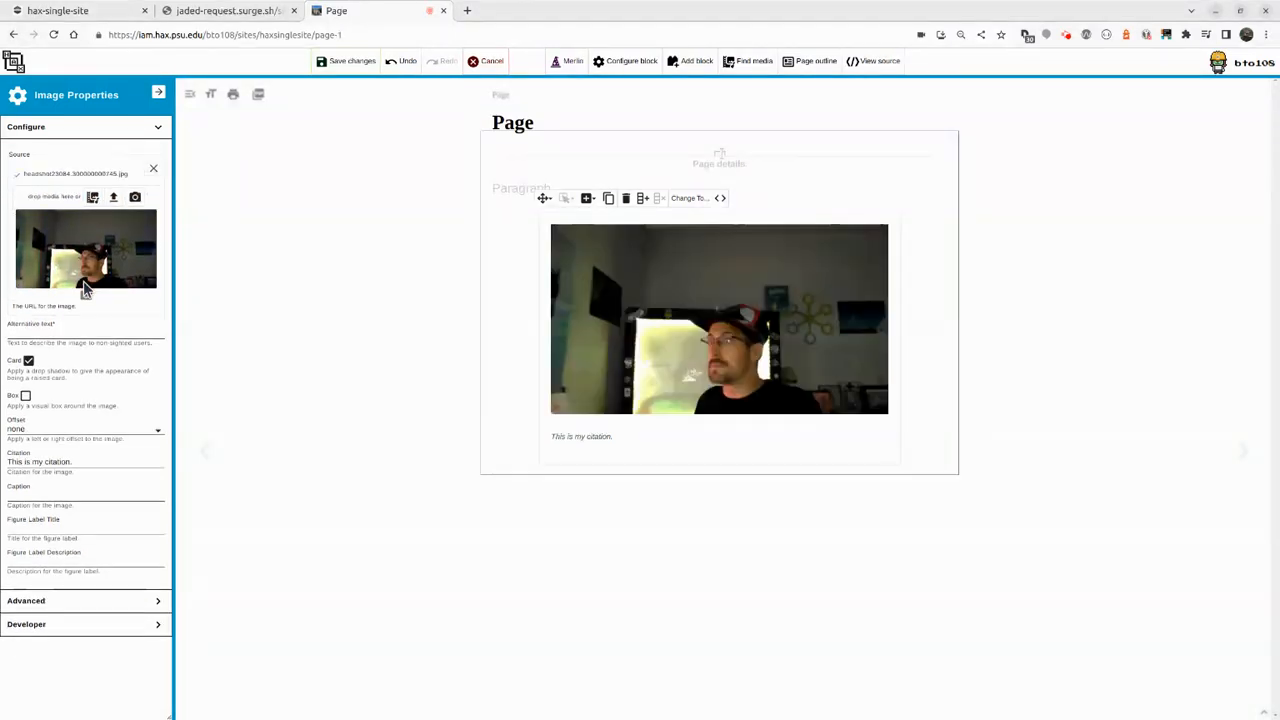
click(330, 61)
Step: Return to the HAX home page, search the sites for "single" and download haxsinglesite
click(22, 66)
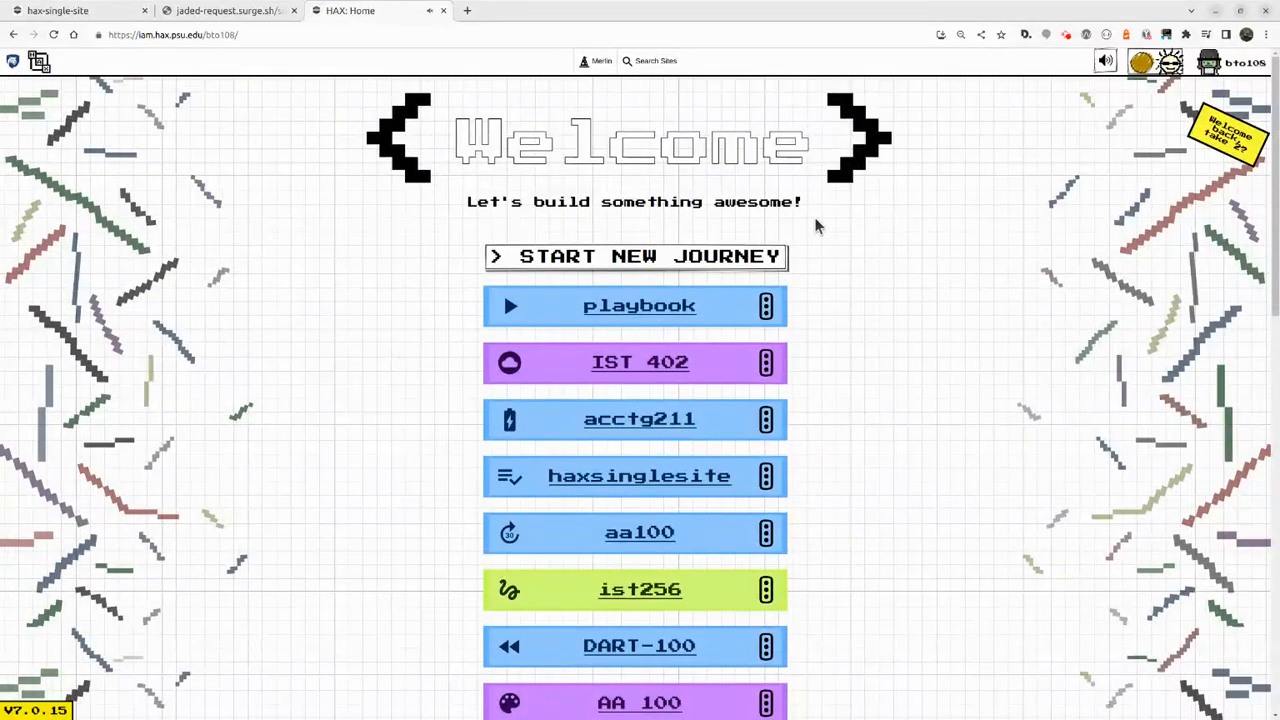
click(652, 61)
text(single)
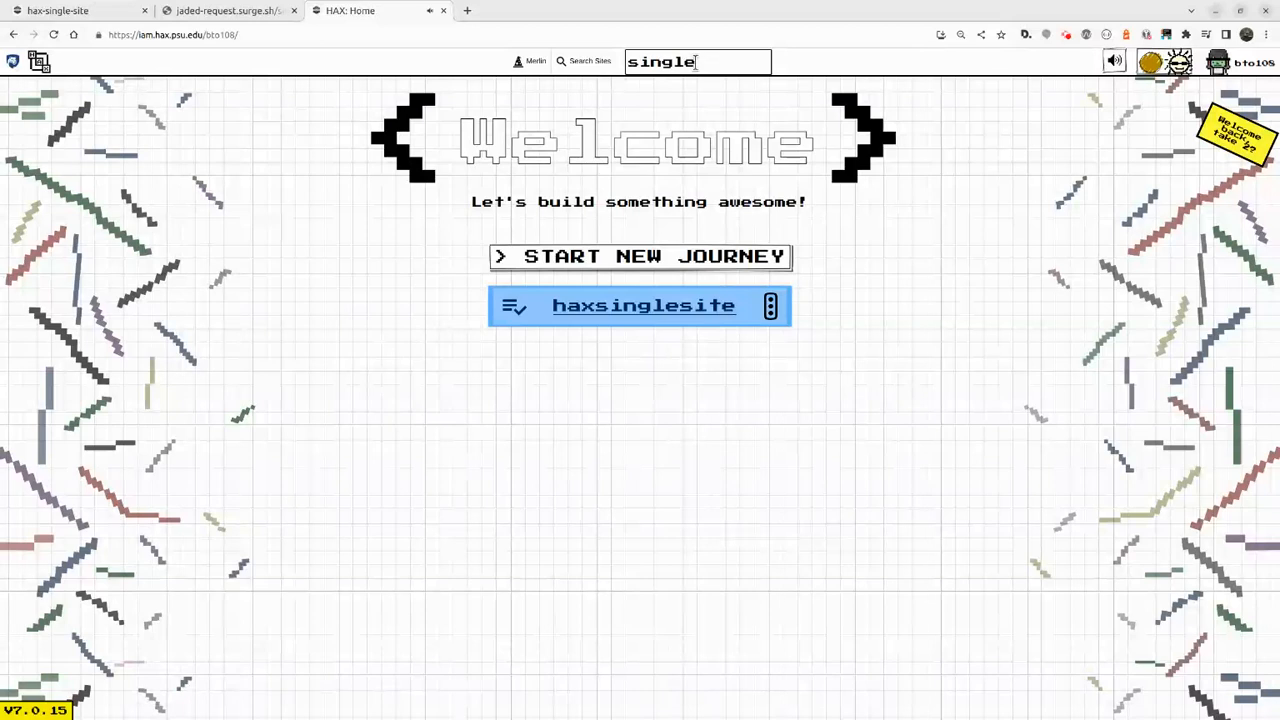
click(771, 308)
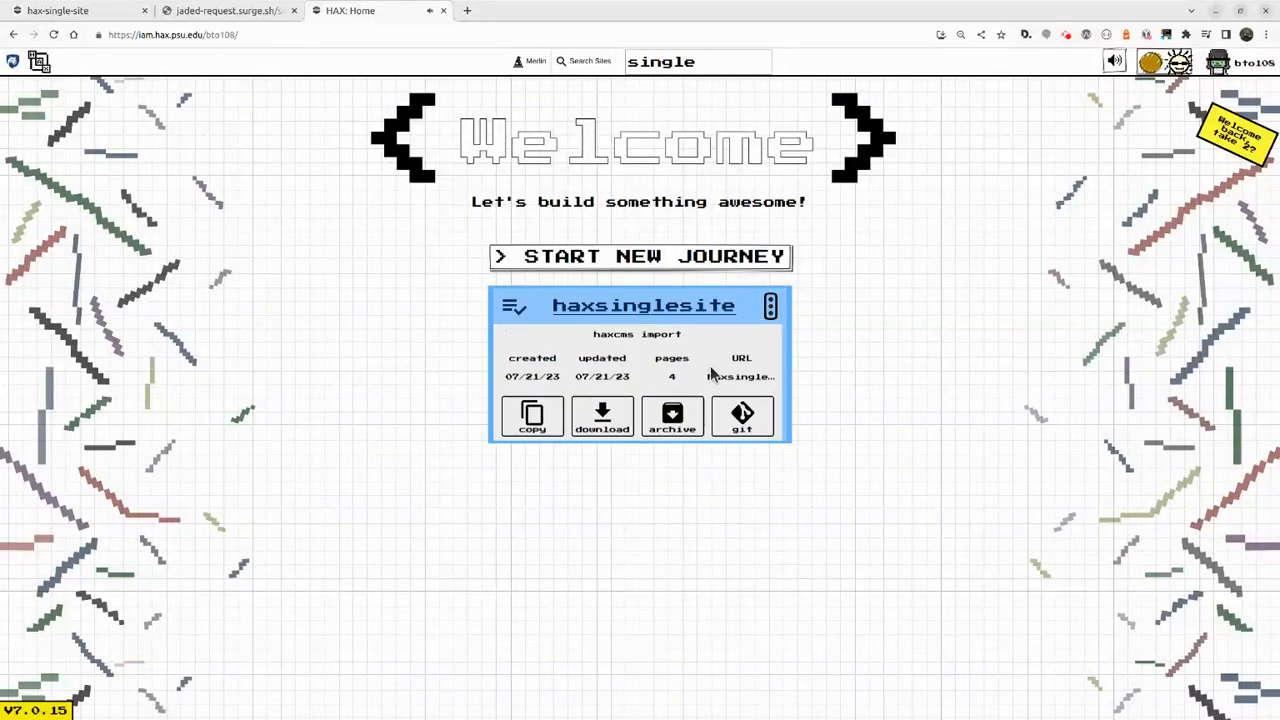
click(600, 420)
click(478, 453)
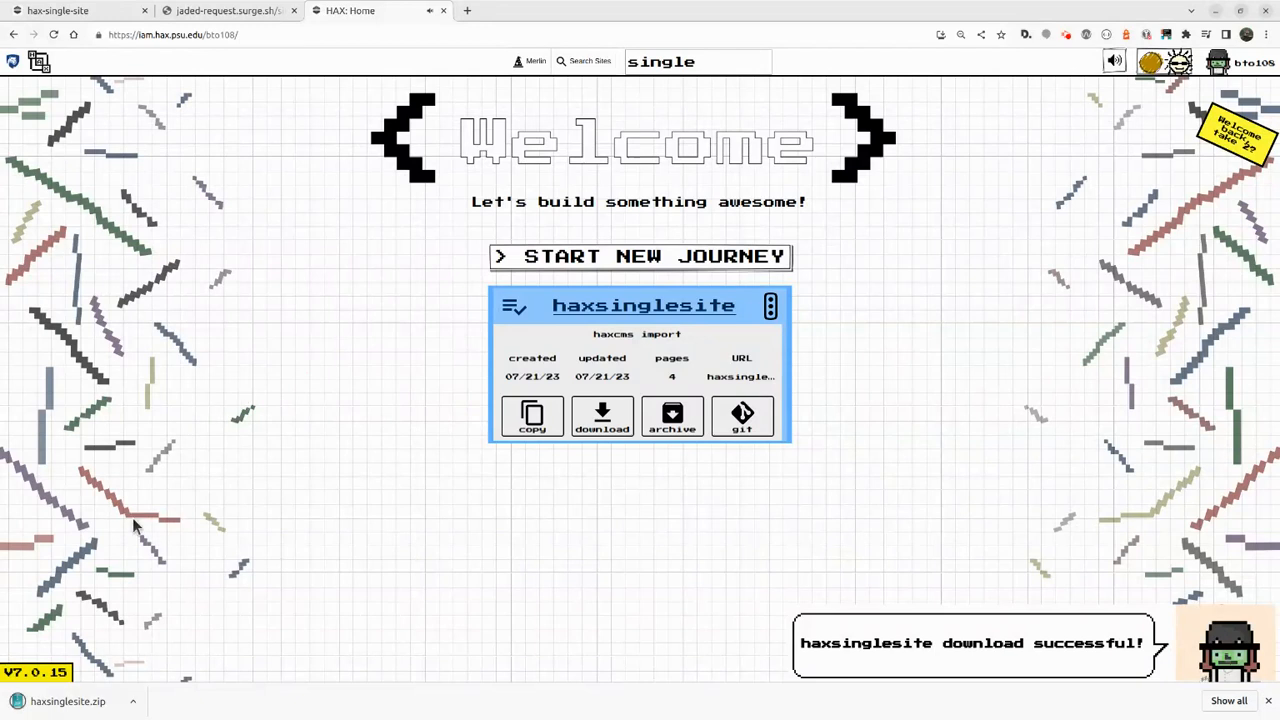
click(330, 255)
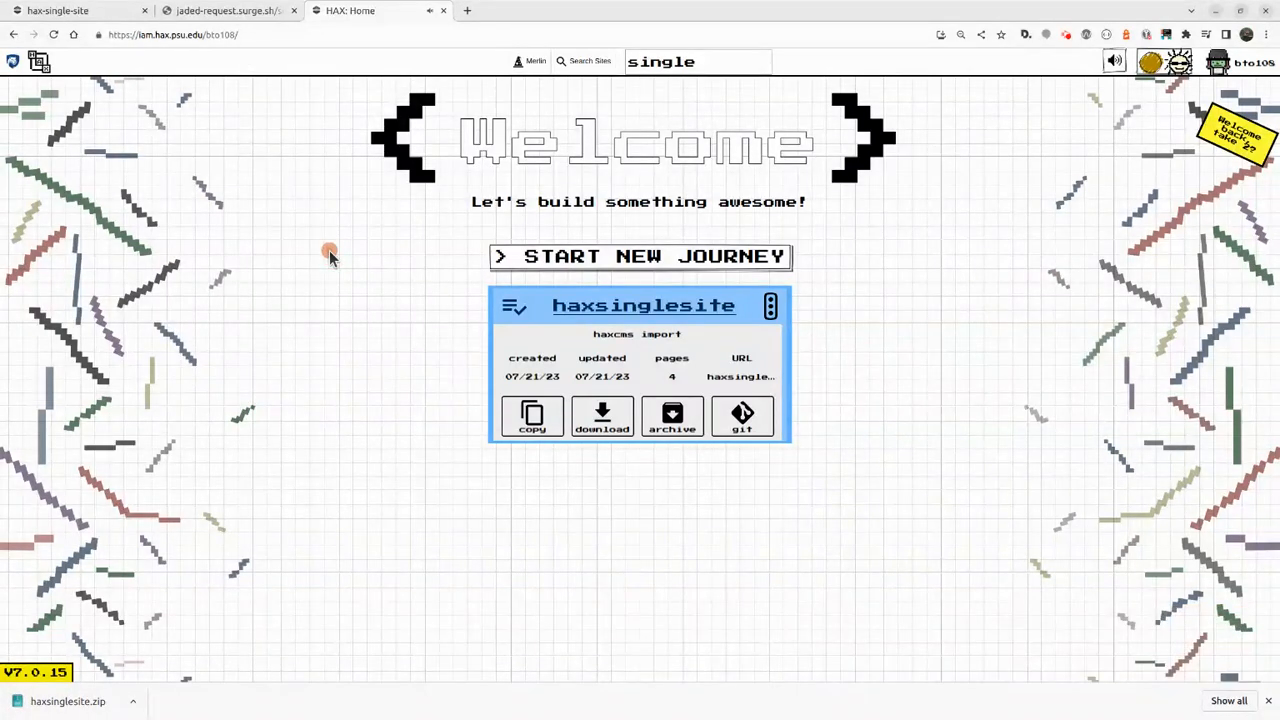
Step: Log in to Canvas in a new browser tab and open SCORM in the unpublished IST 256 Program for Web course
key(ctrl+t)
text(canvas)
key(Return)
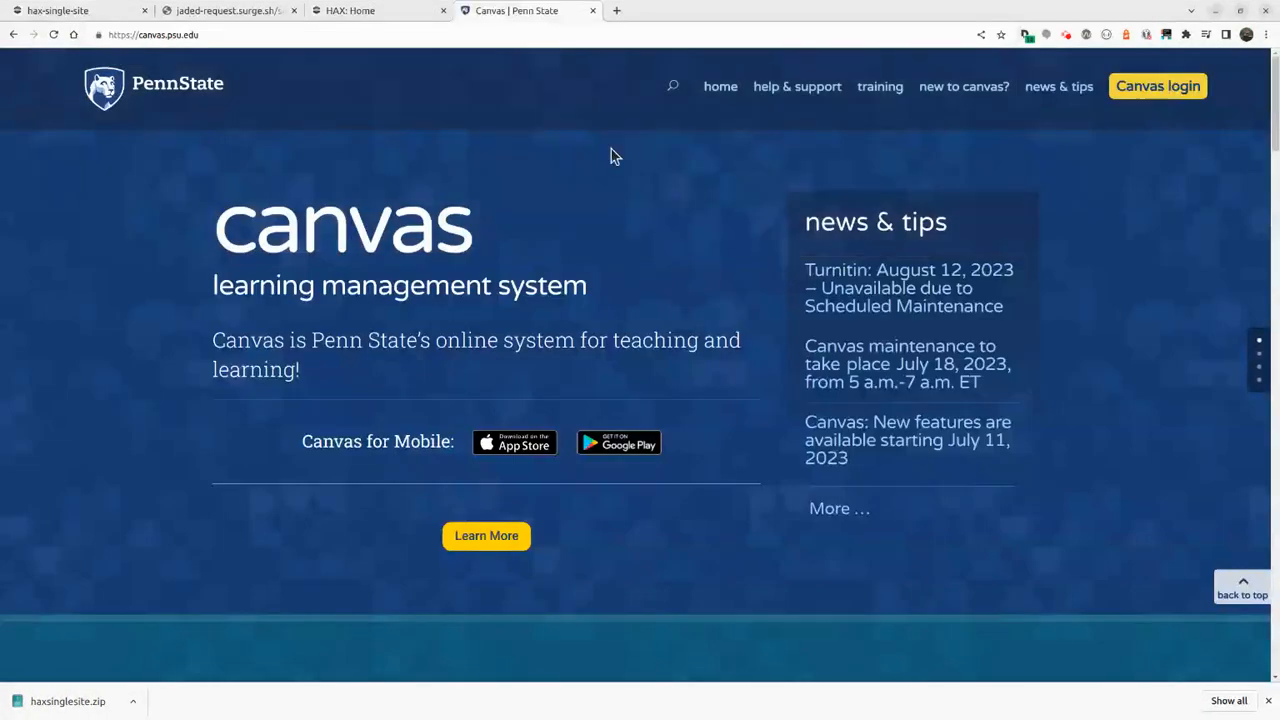
click(1160, 88)
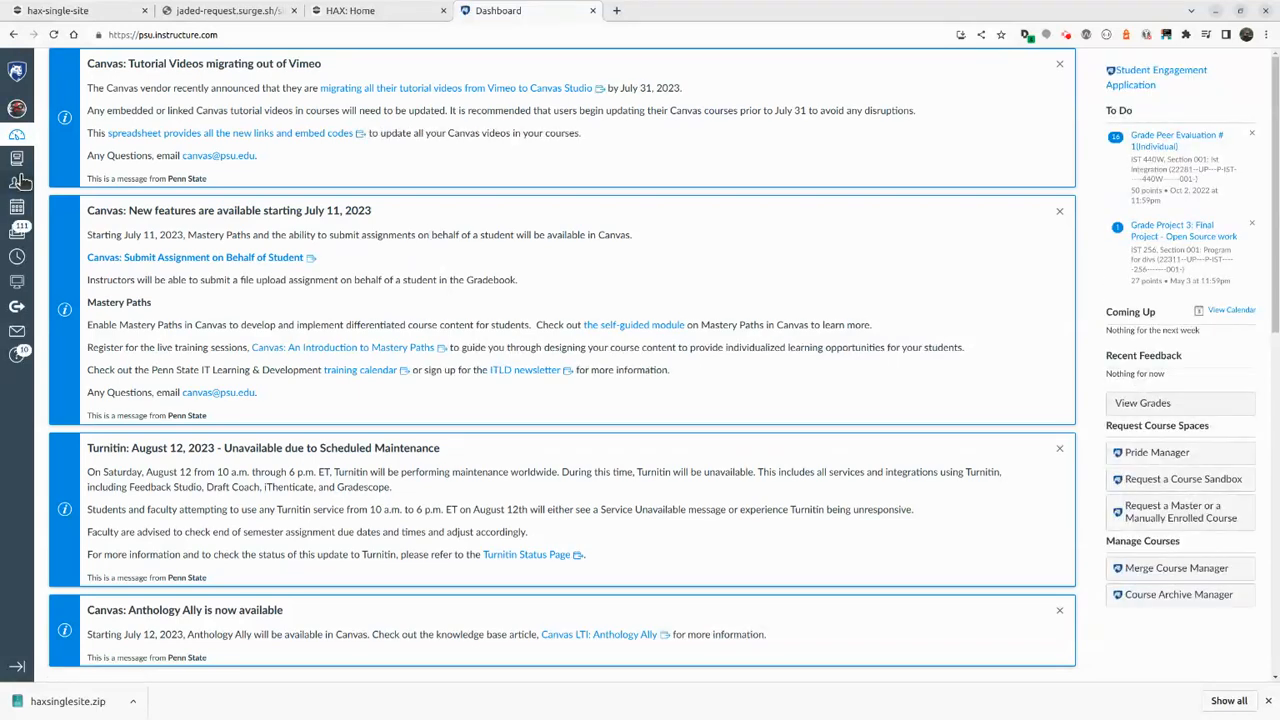
click(17, 158)
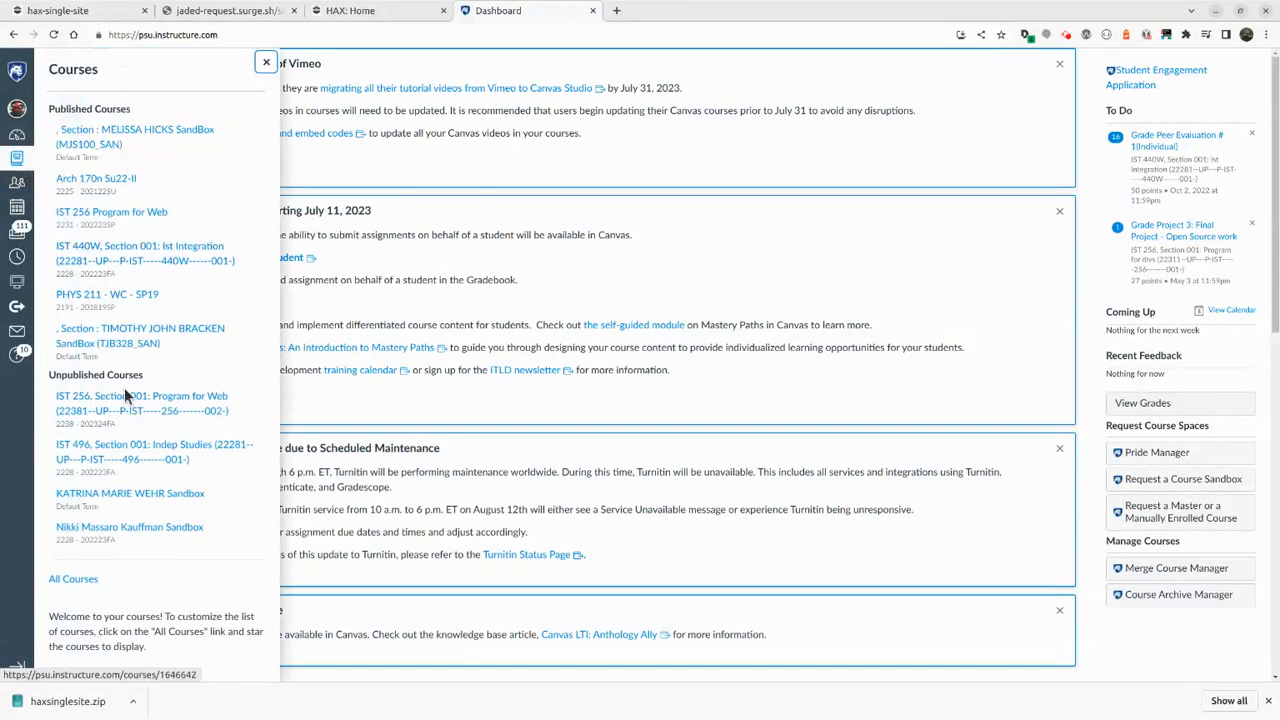
click(125, 396)
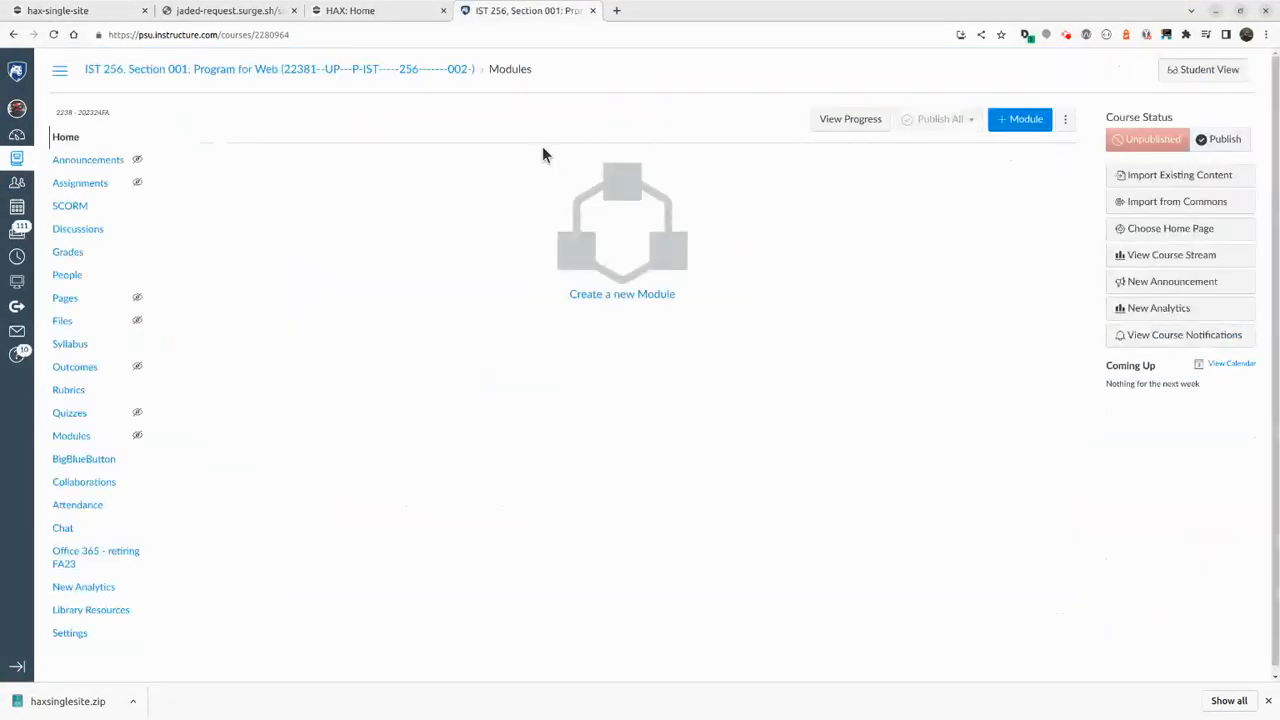
click(90, 207)
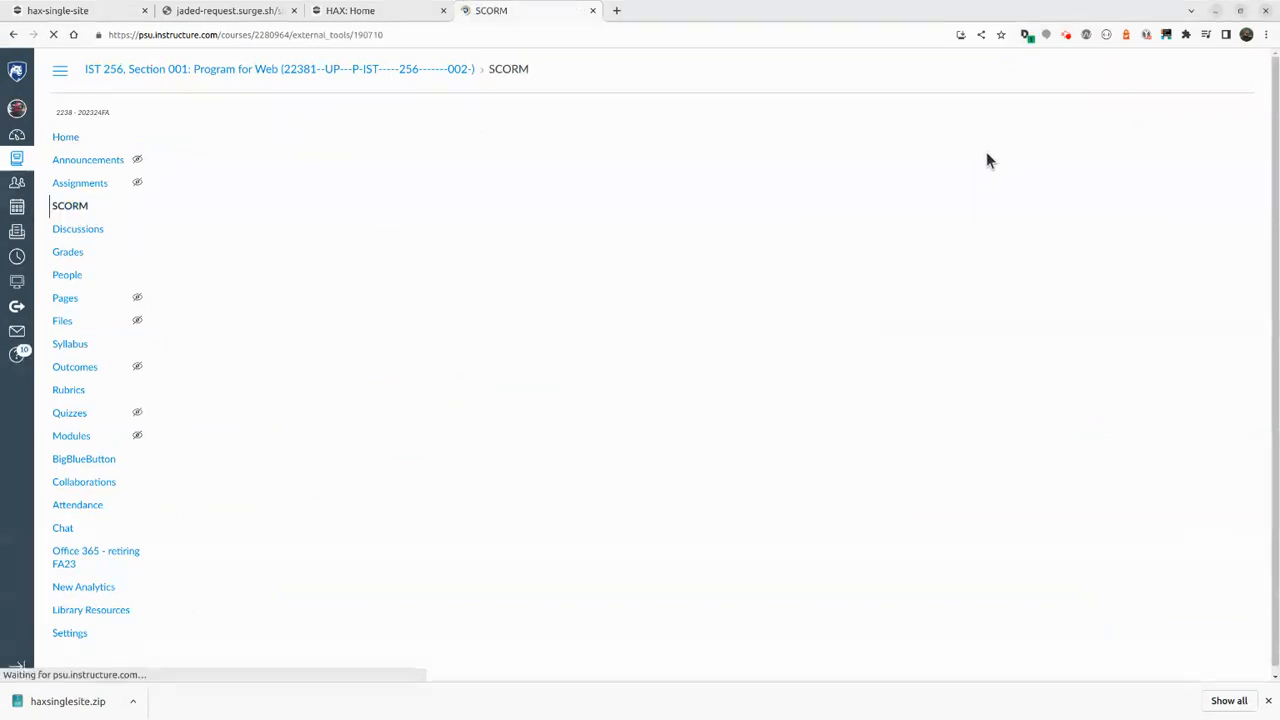
click(1207, 120)
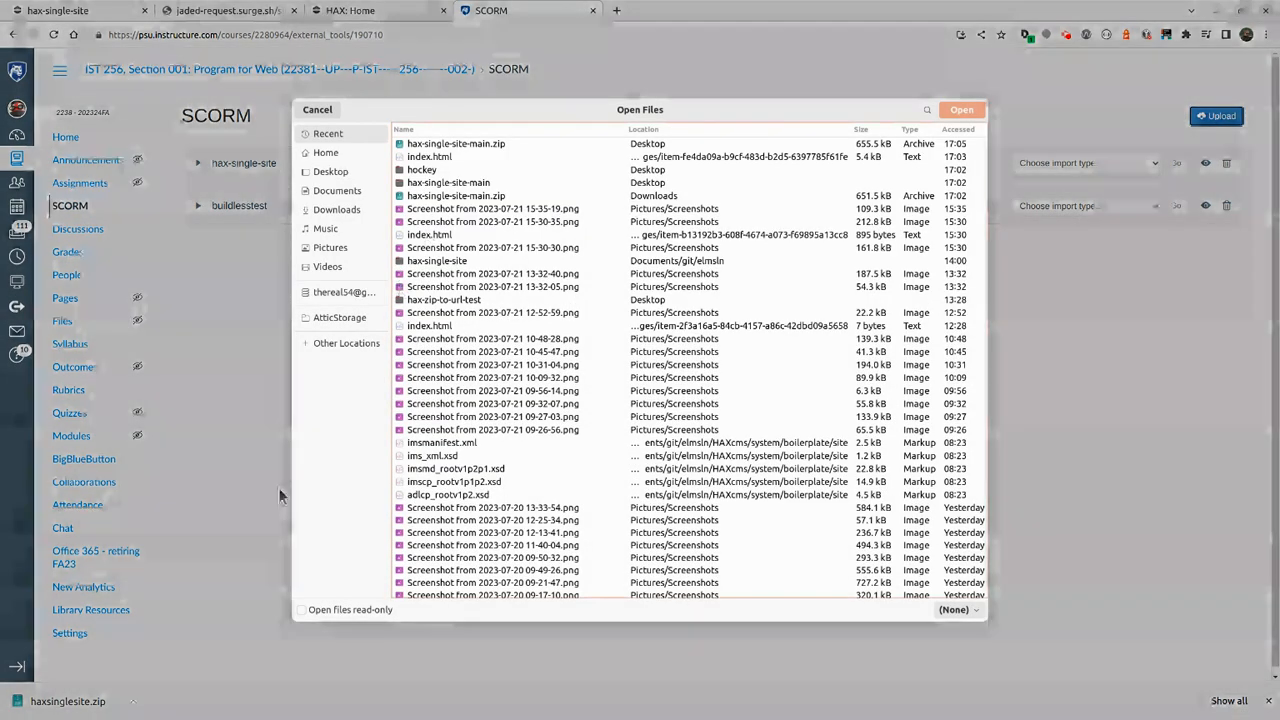
click(462, 144)
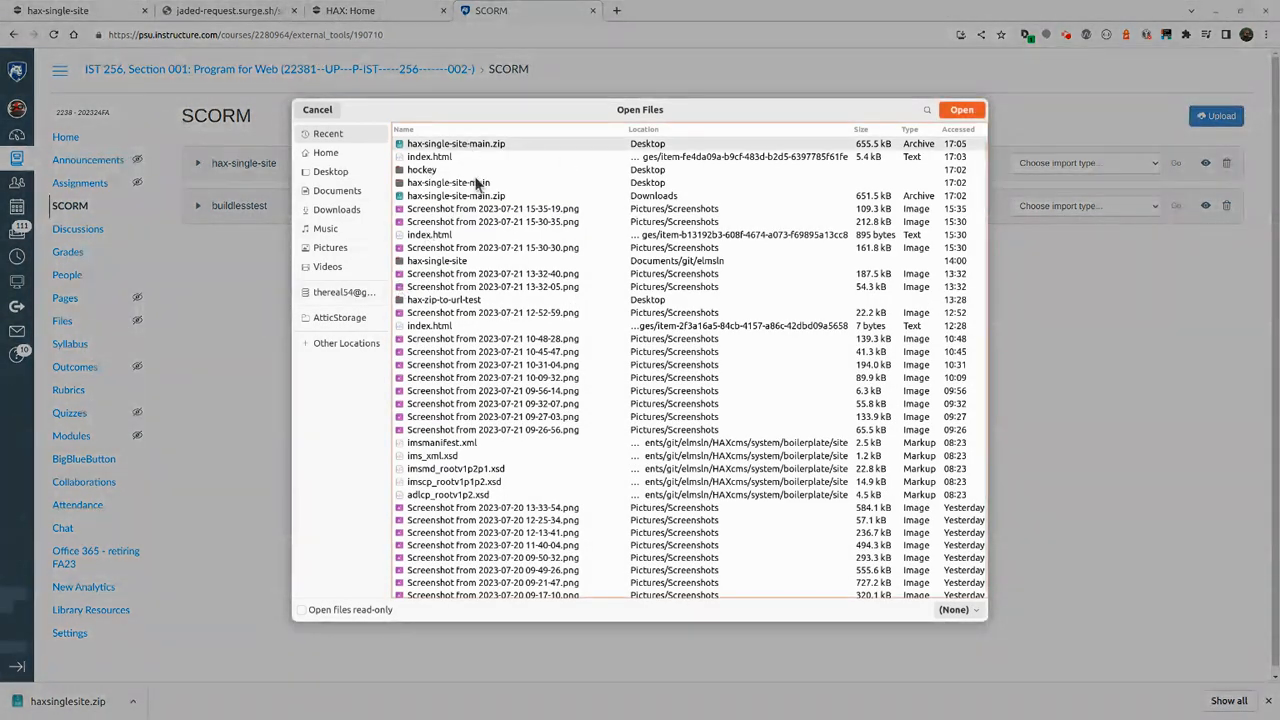
click(339, 208)
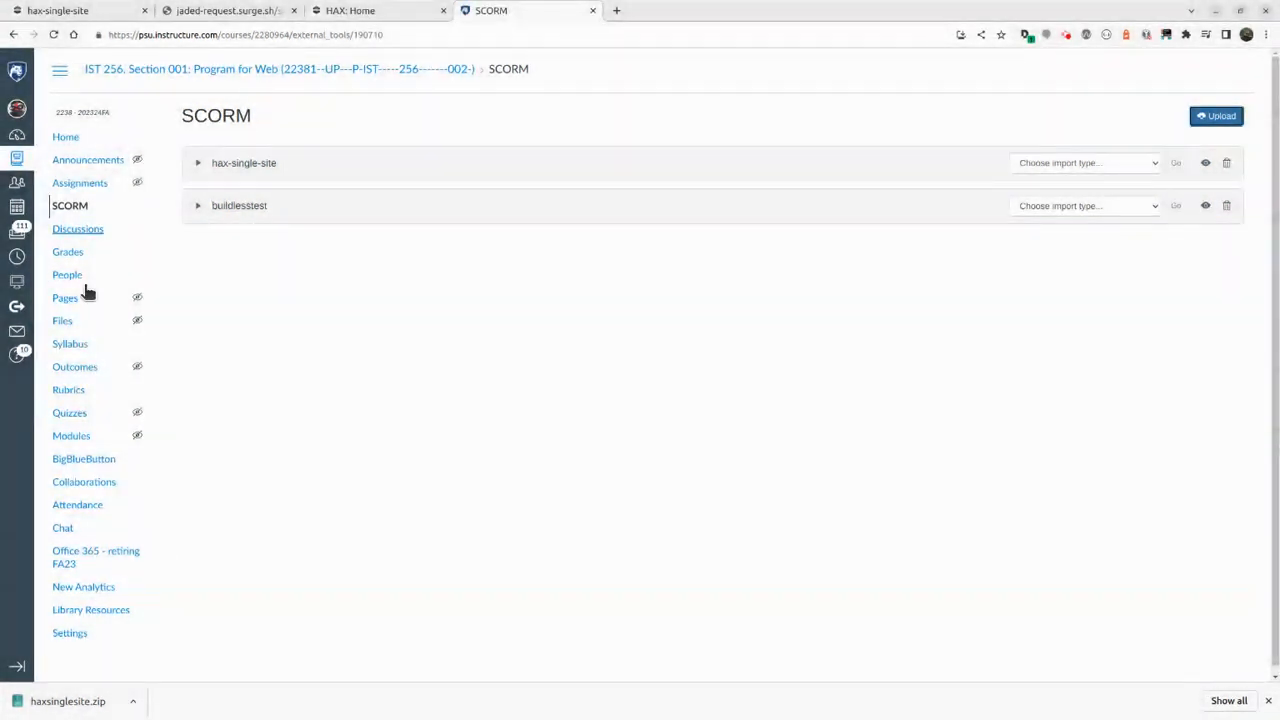
Step: Try to upload haxsinglesite.zip to SCORM, locating it in the Downloads folder by most recent modification date
click(1216, 116)
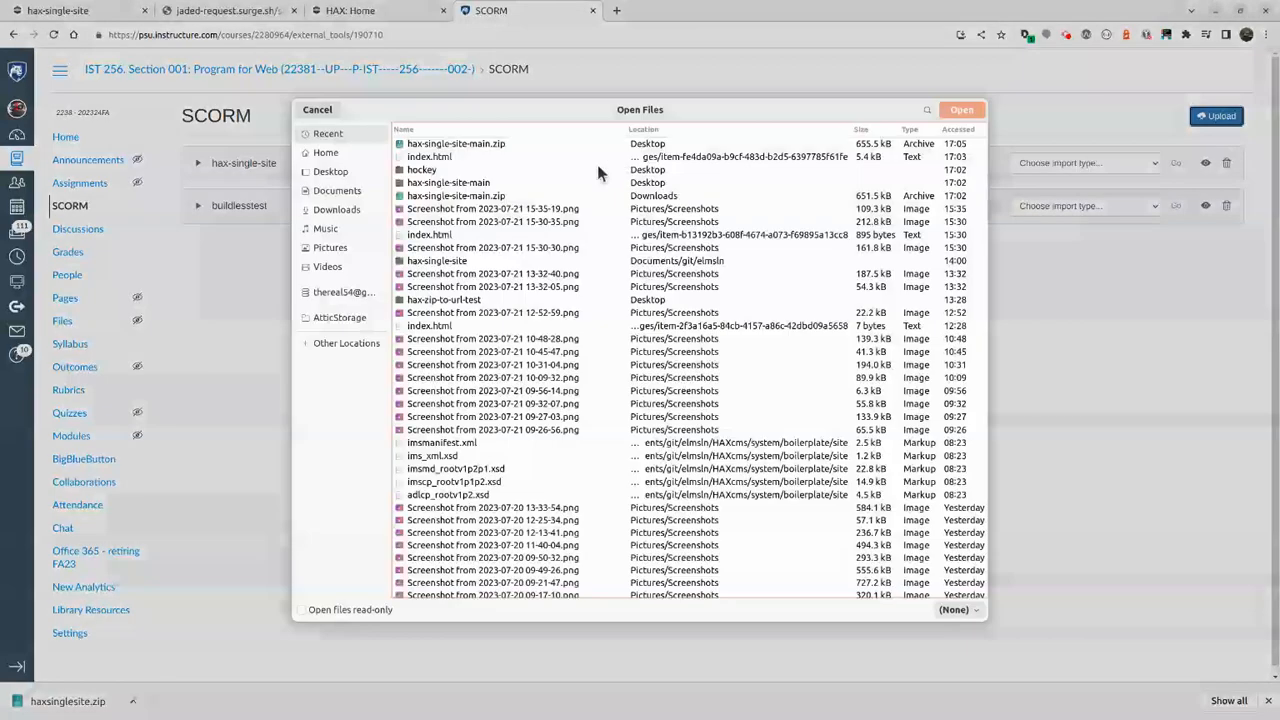
click(359, 159)
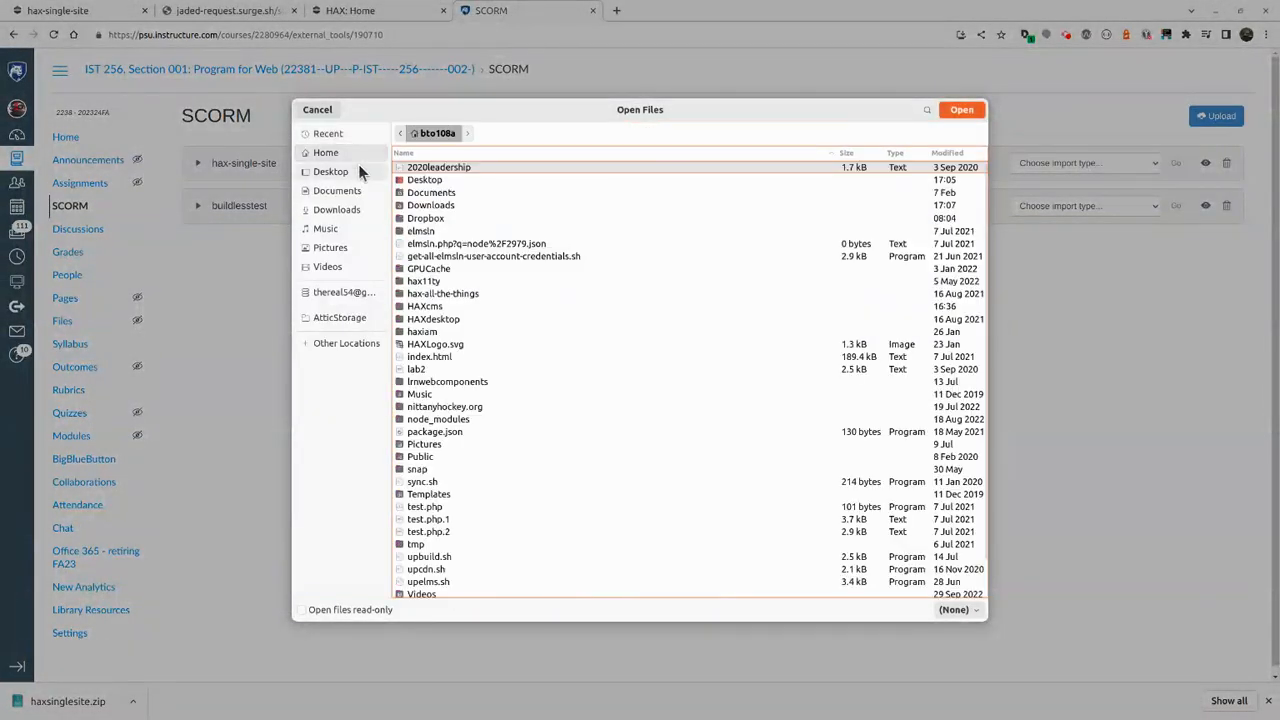
click(357, 167)
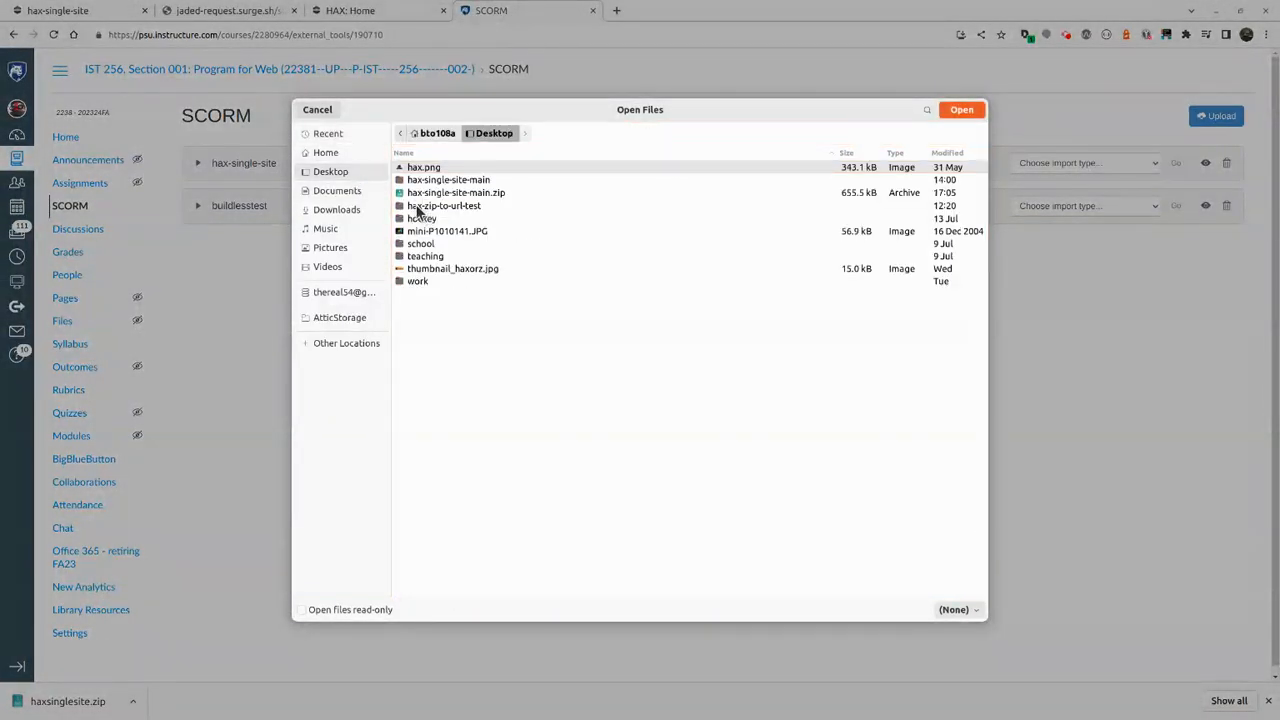
click(352, 195)
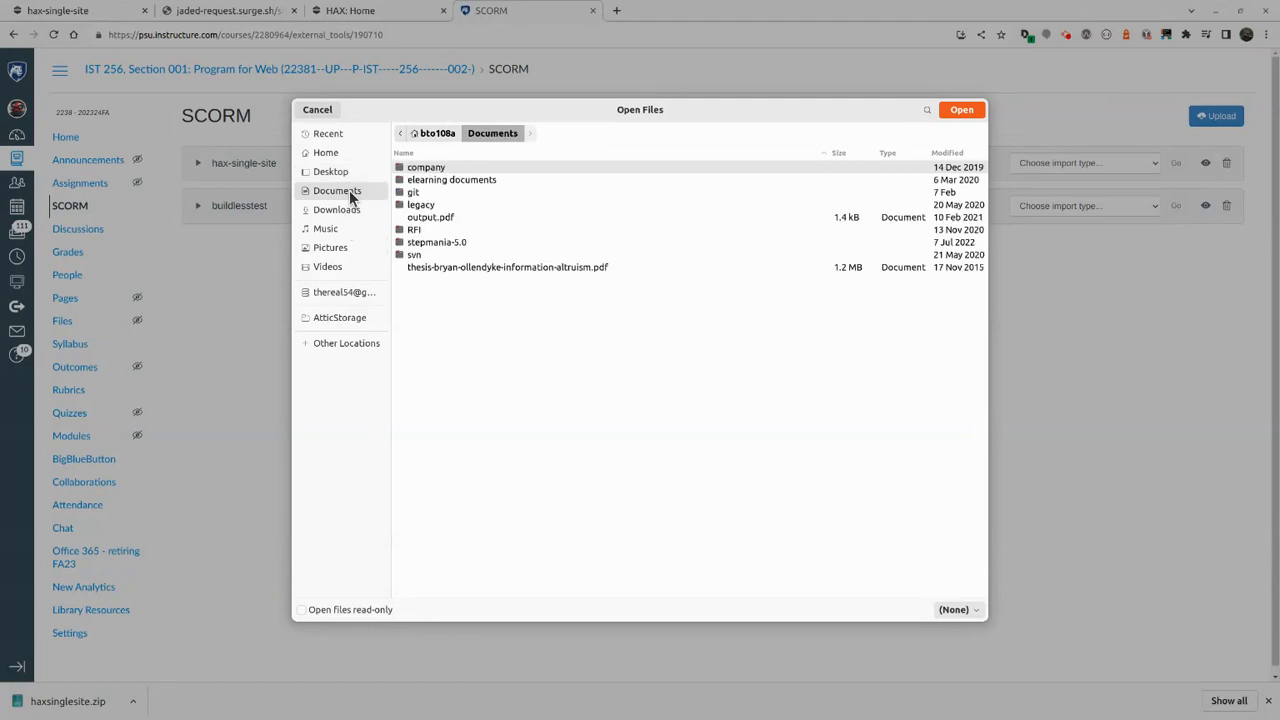
click(350, 209)
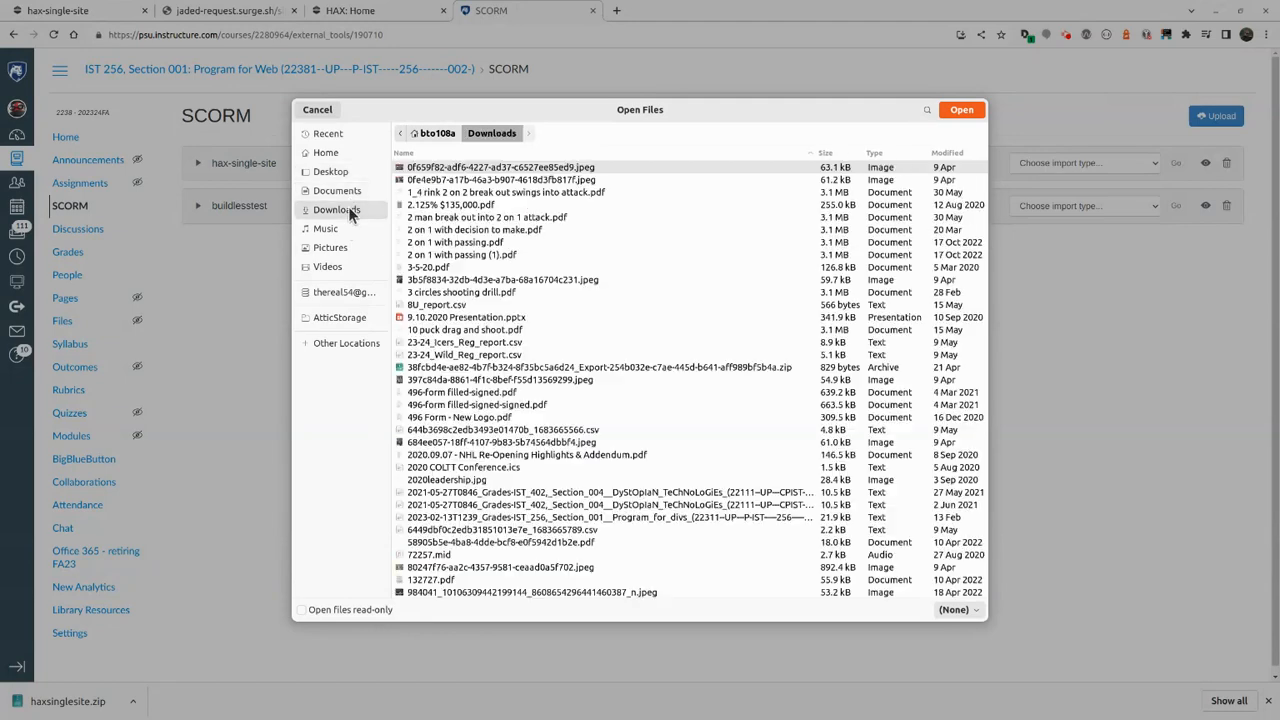
click(955, 152)
click(967, 151)
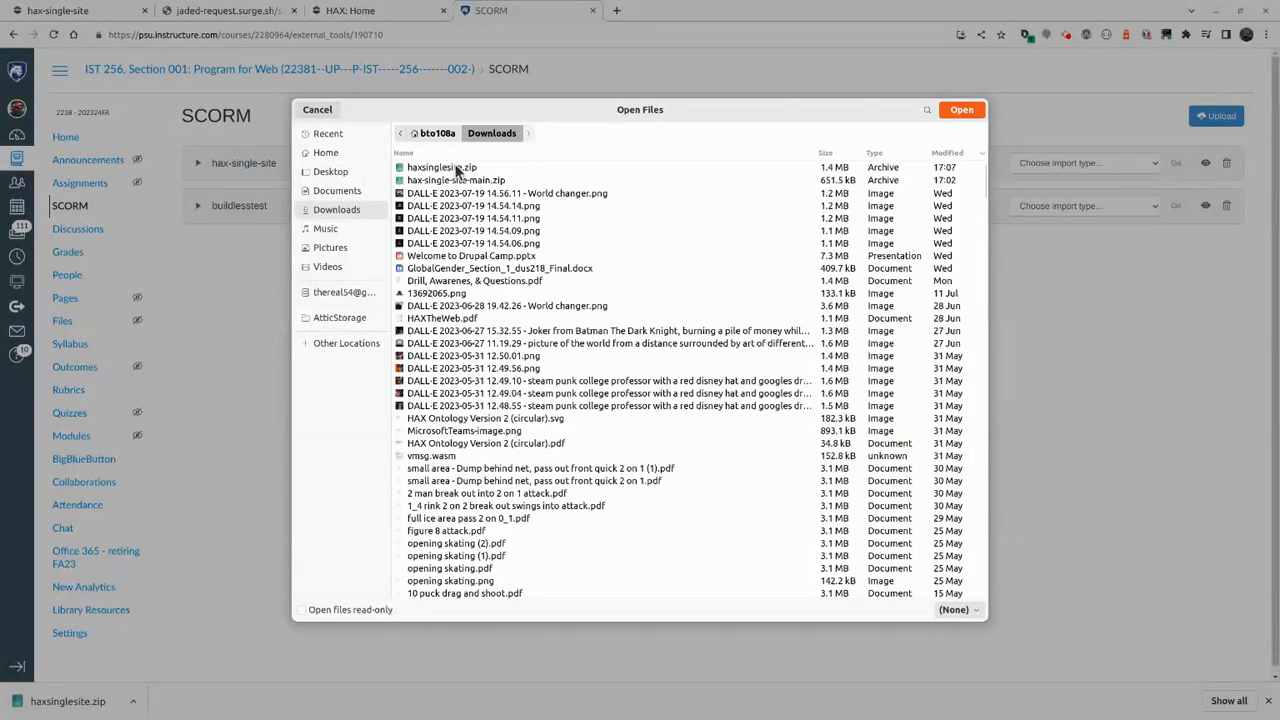
click(955, 112)
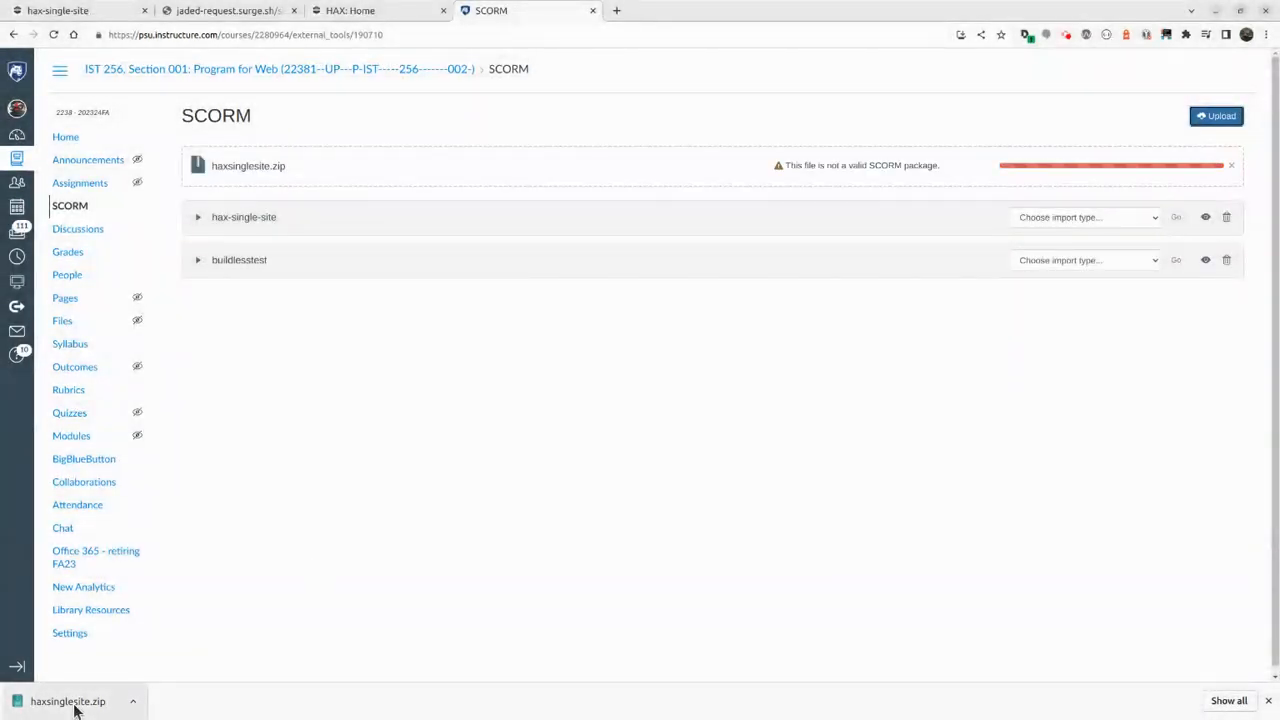
Step: Extract all files of the downloaded haxsinglesite.zip into a new Desktop folder named remixculture and close the archive and folder windows
click(77, 705)
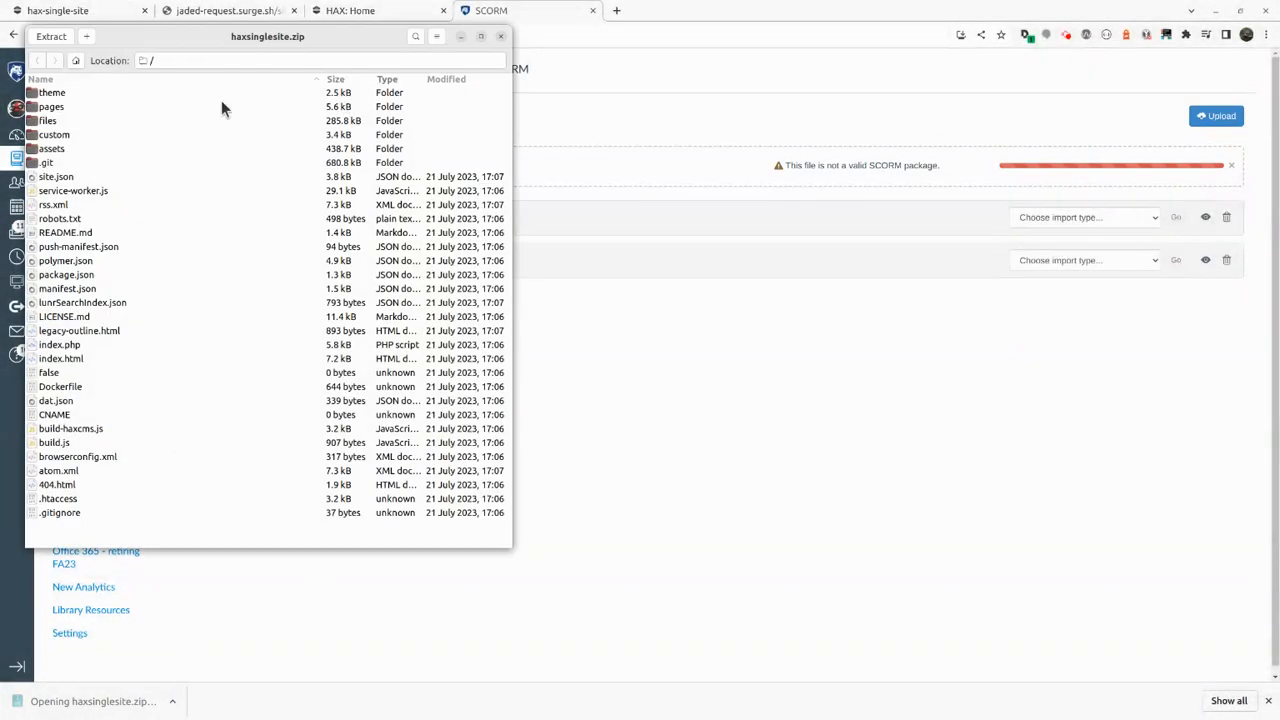
click(51, 36)
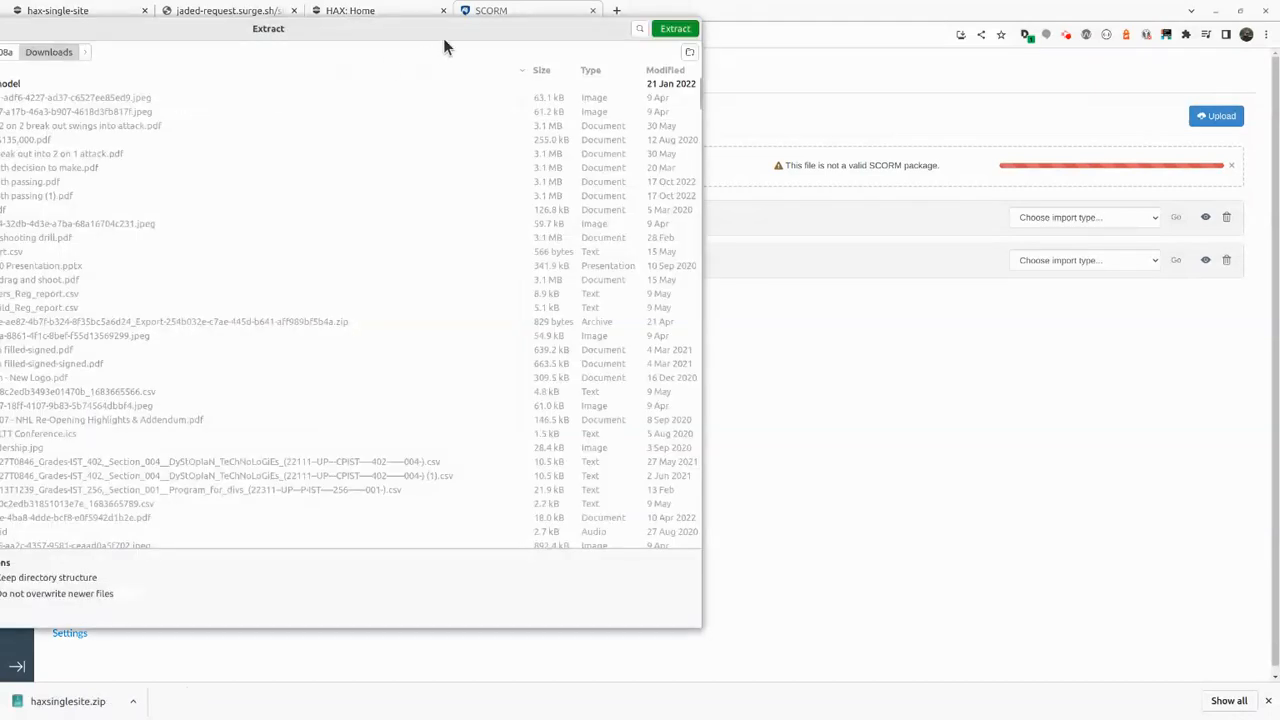
drag(443, 43, 668, 55)
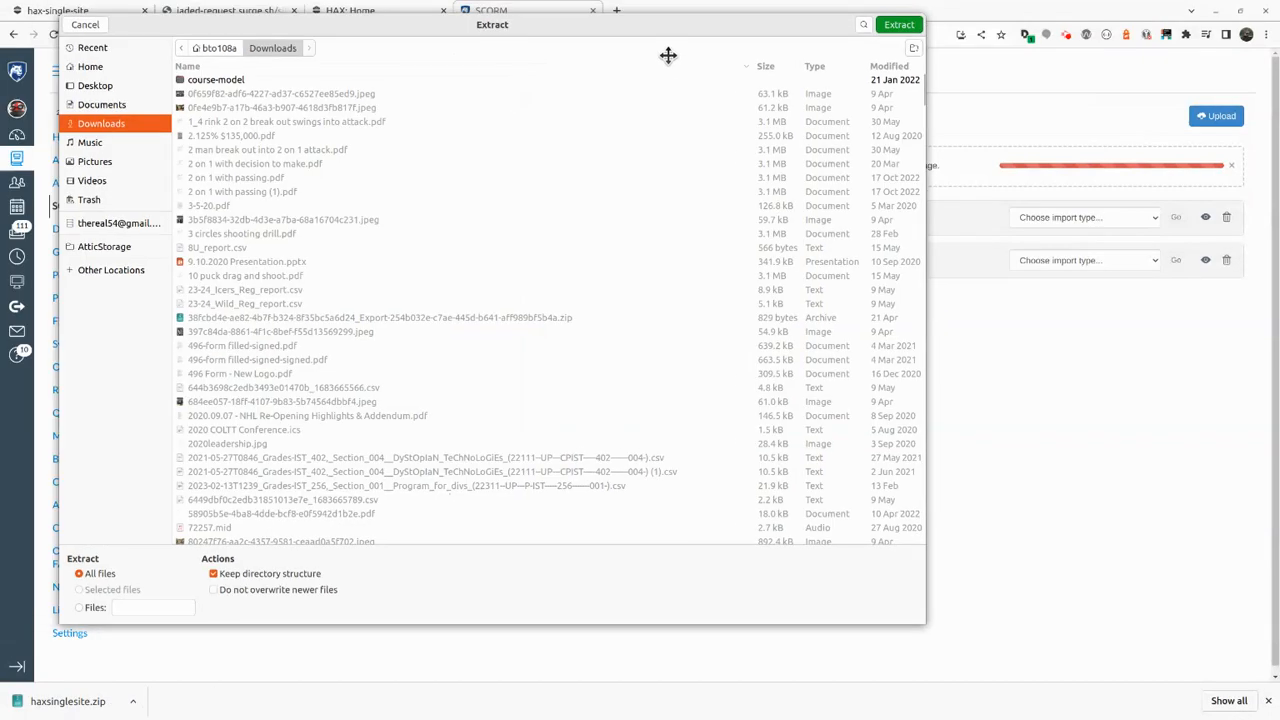
click(96, 85)
click(913, 49)
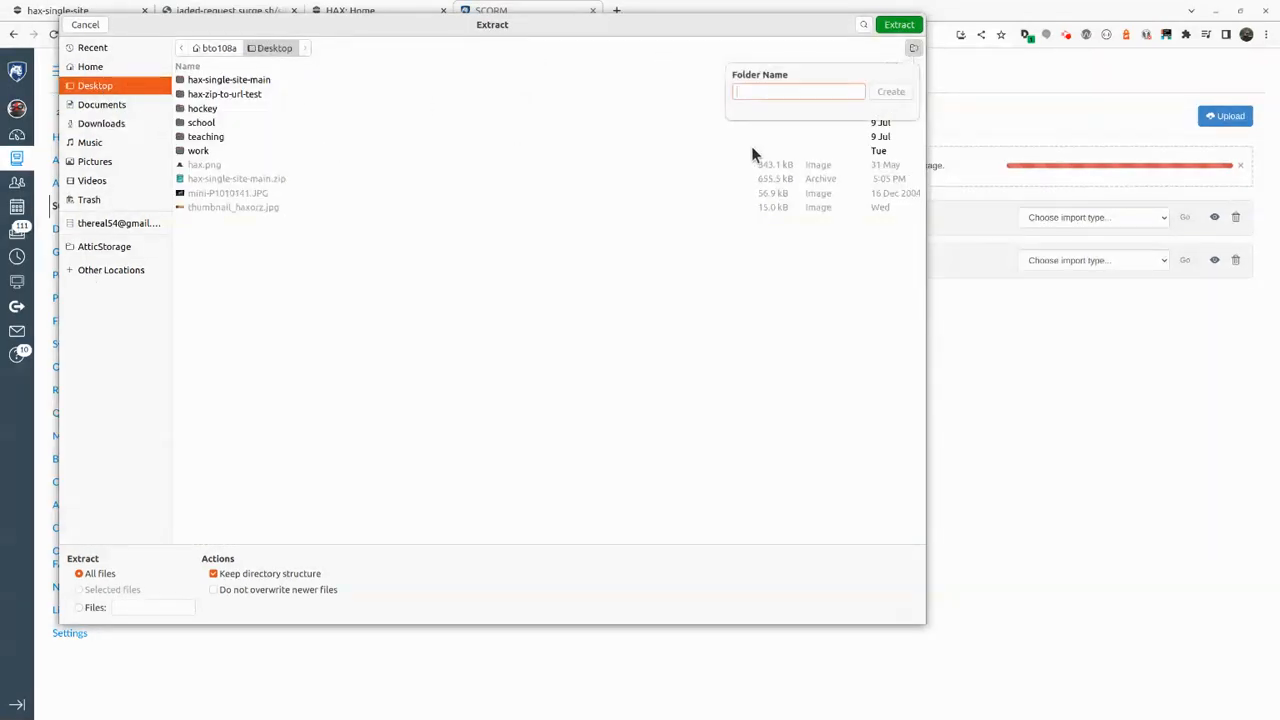
text(remixculture)
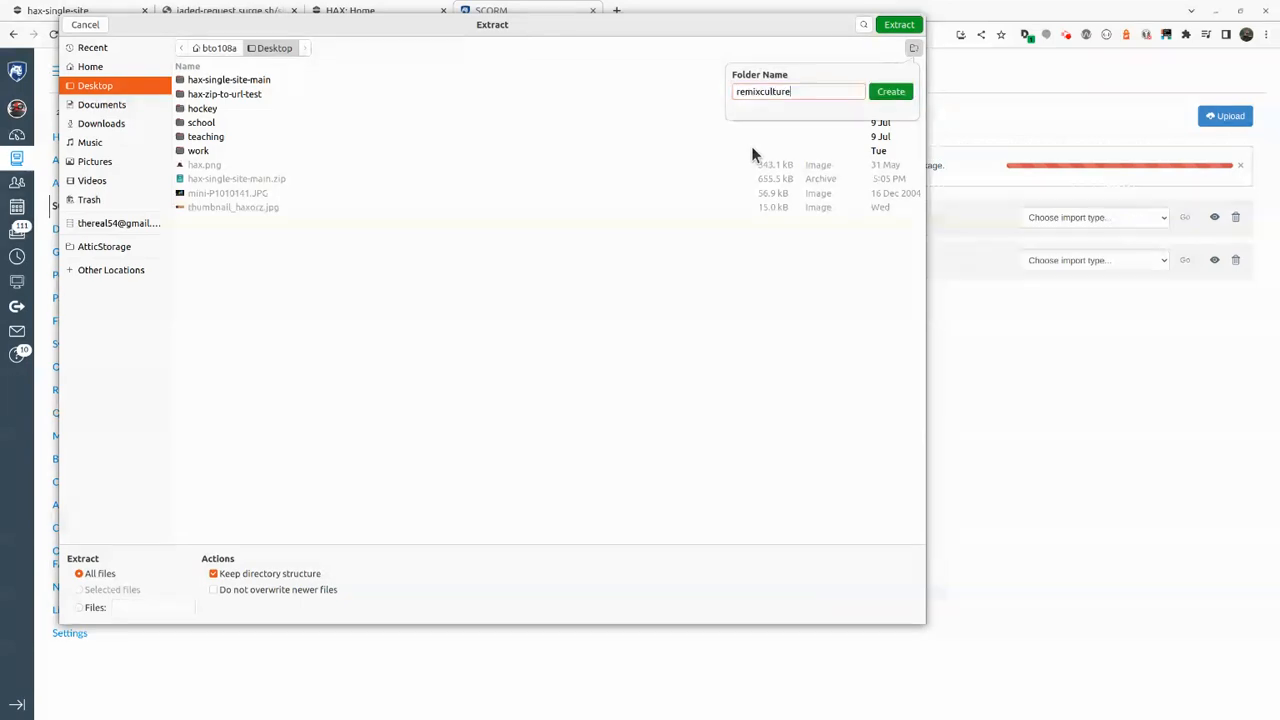
key(Return)
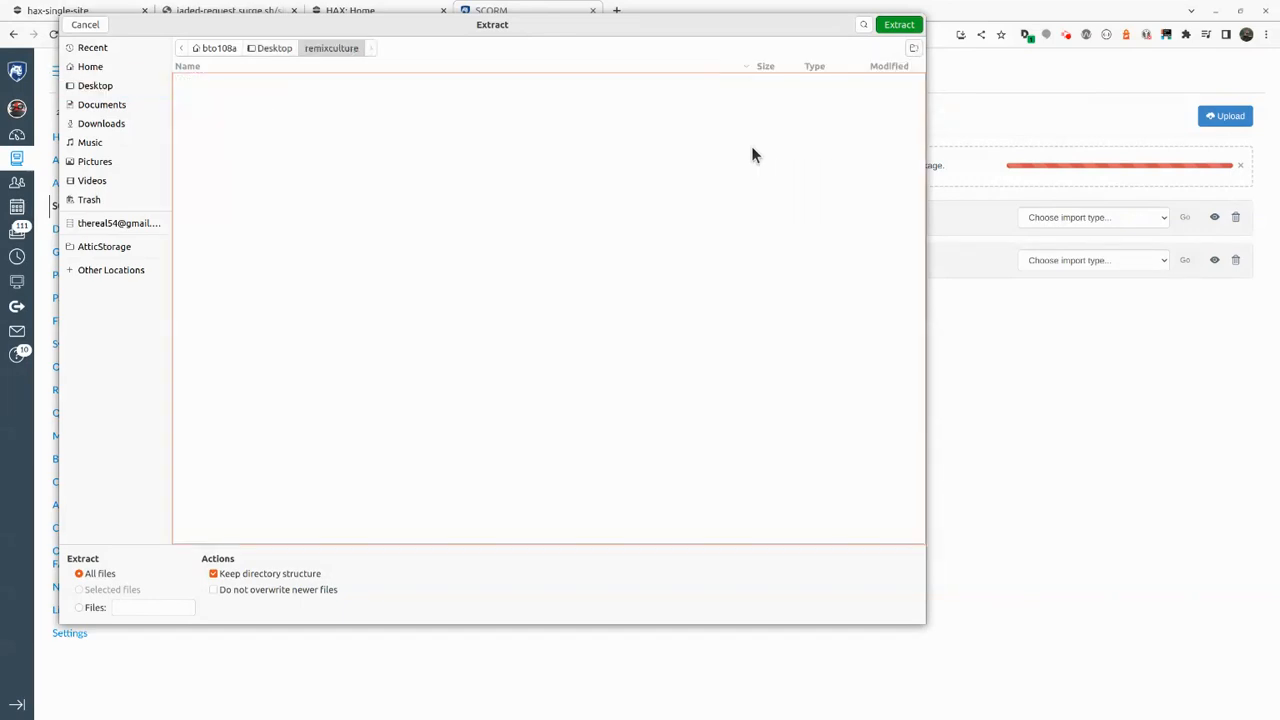
click(898, 24)
click(530, 336)
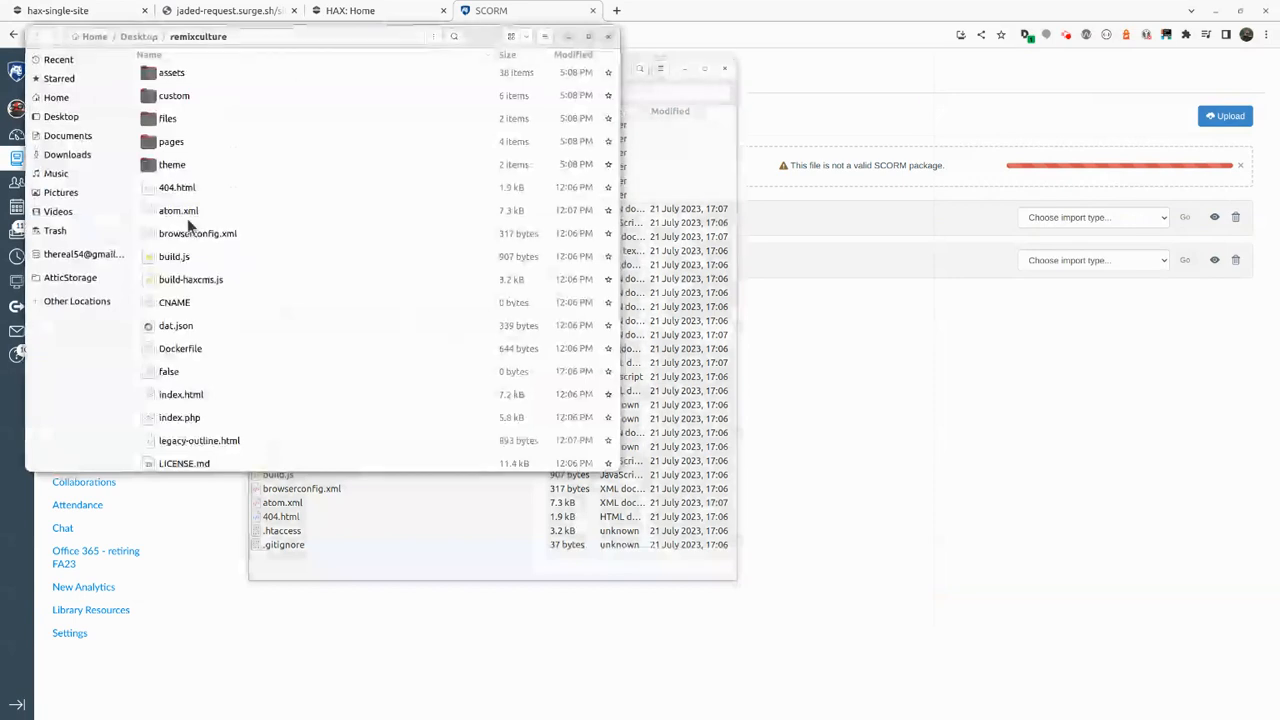
click(609, 36)
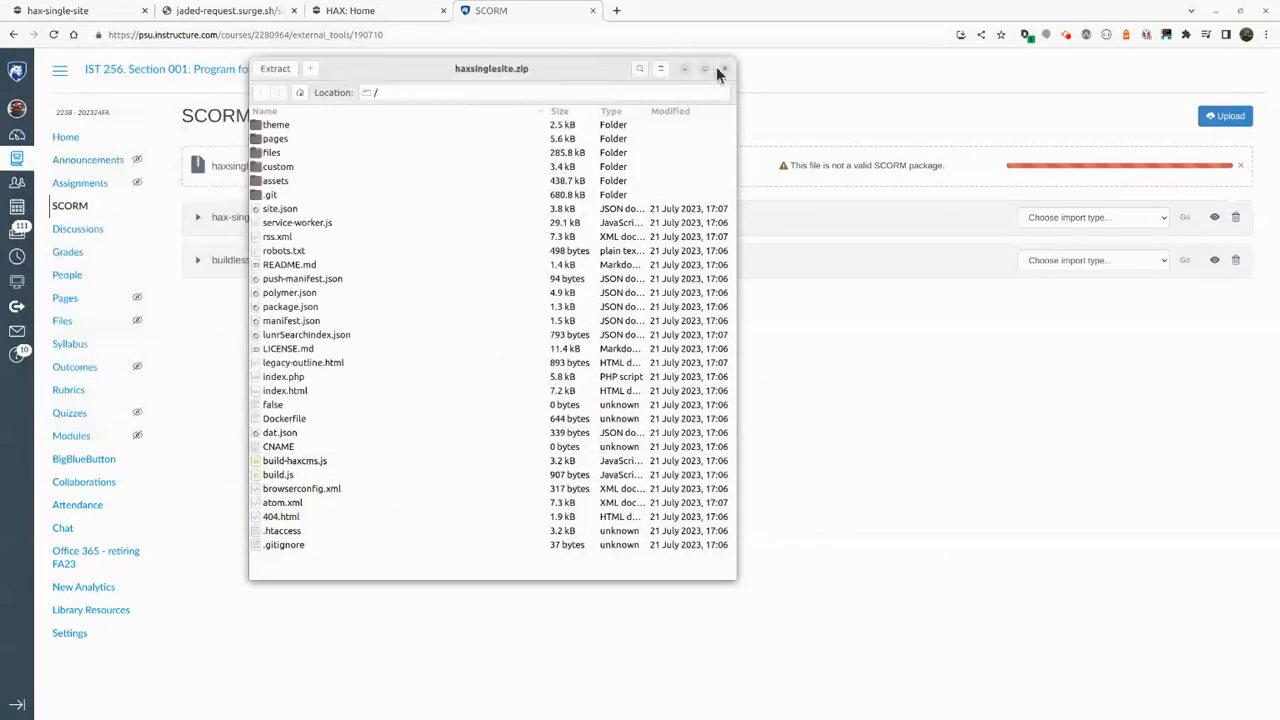
click(726, 70)
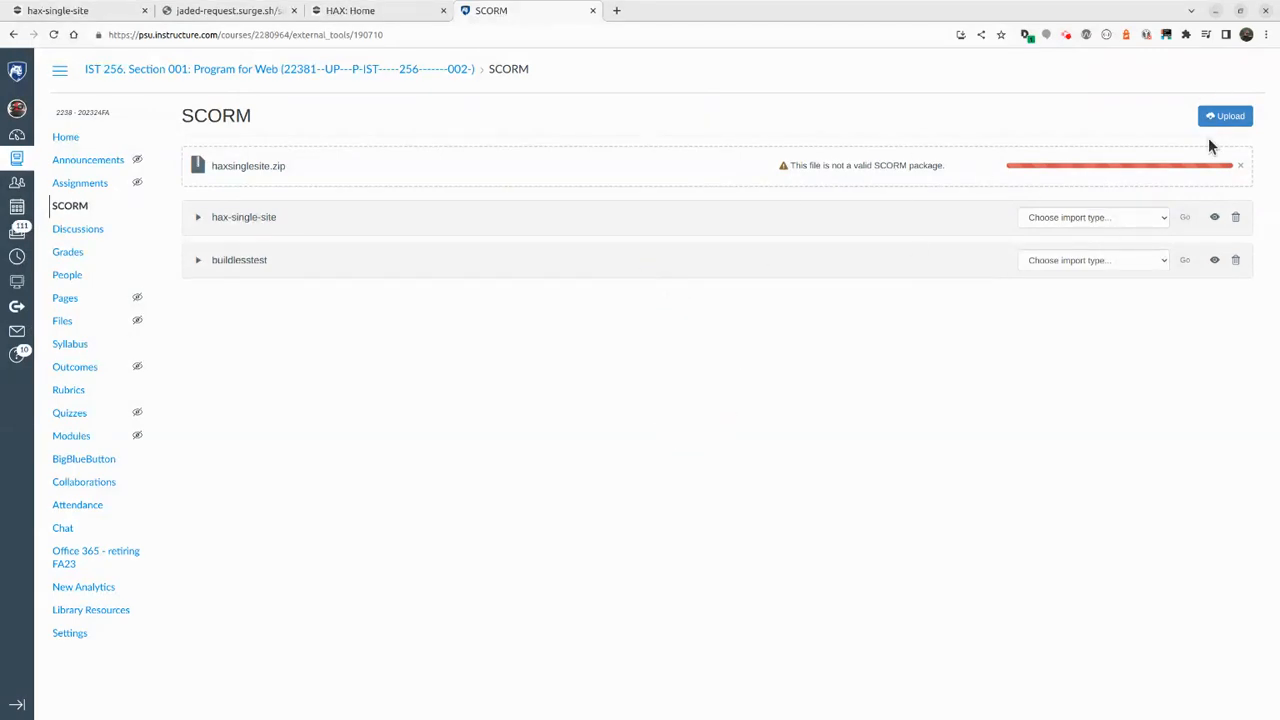
Step: Dismiss the failed upload entry and try uploading haxsinglesite.zip to SCORM again from the recent files
click(1241, 168)
click(1225, 116)
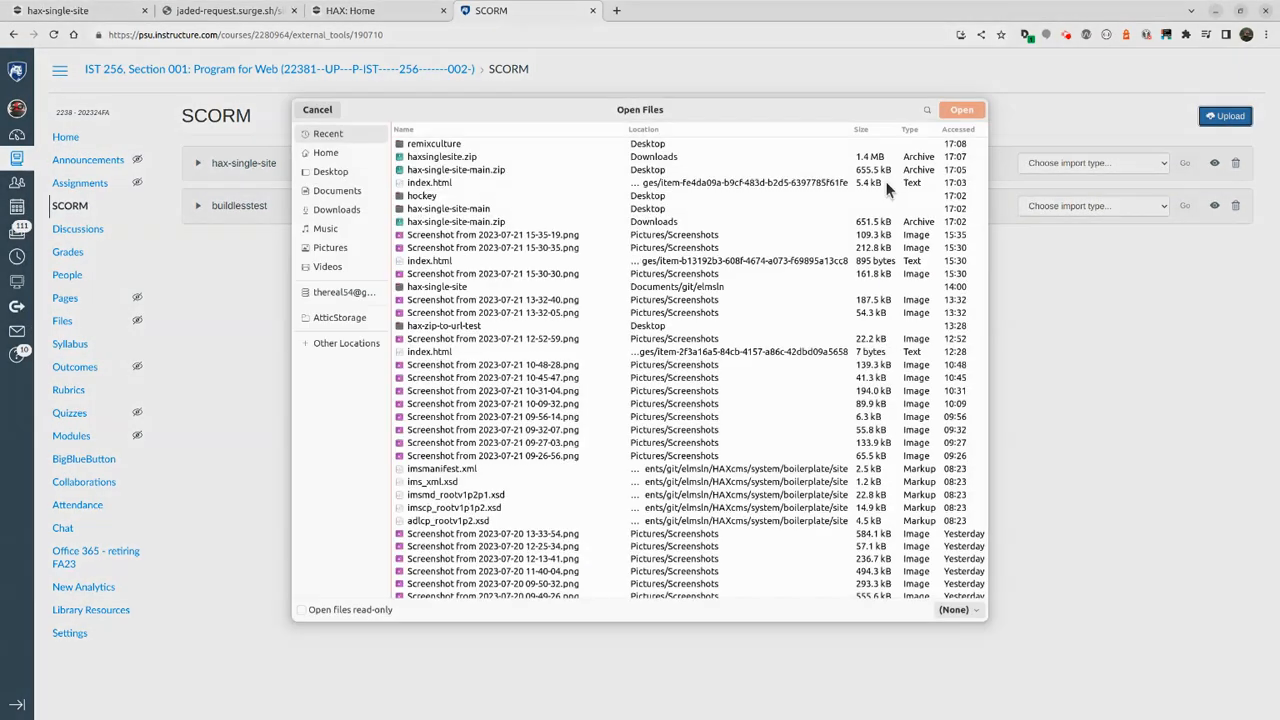
click(455, 157)
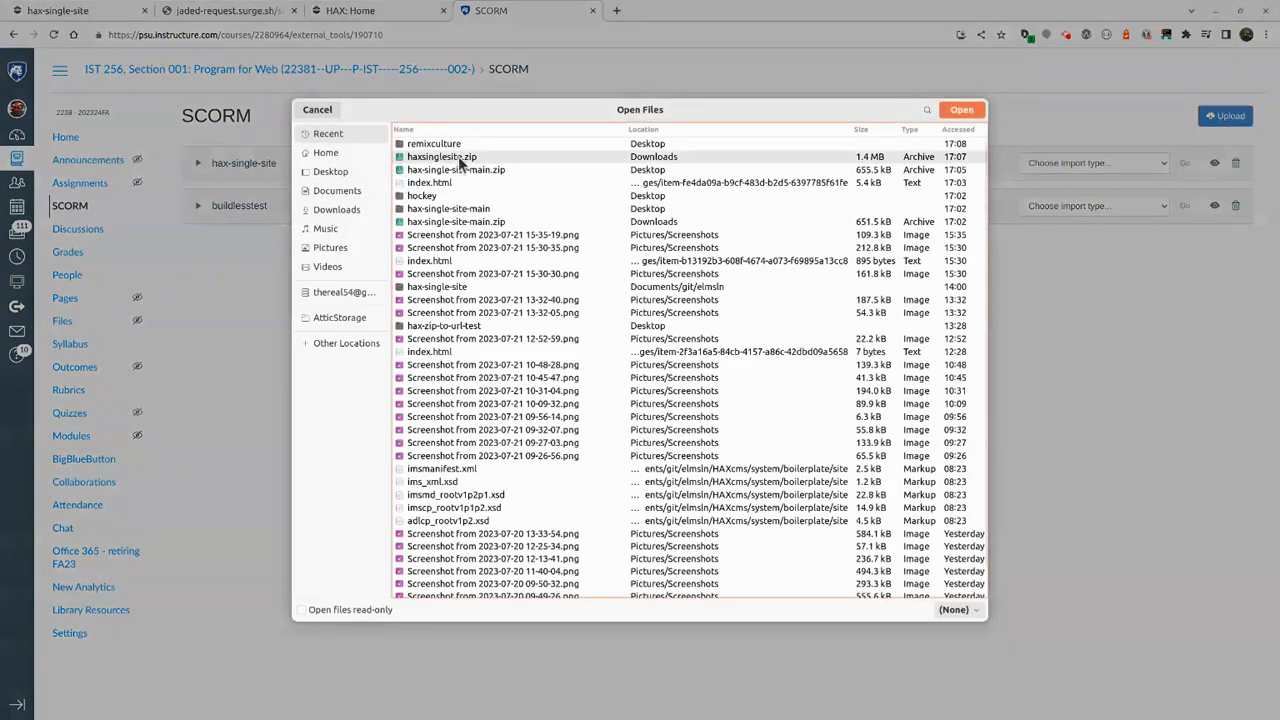
click(955, 110)
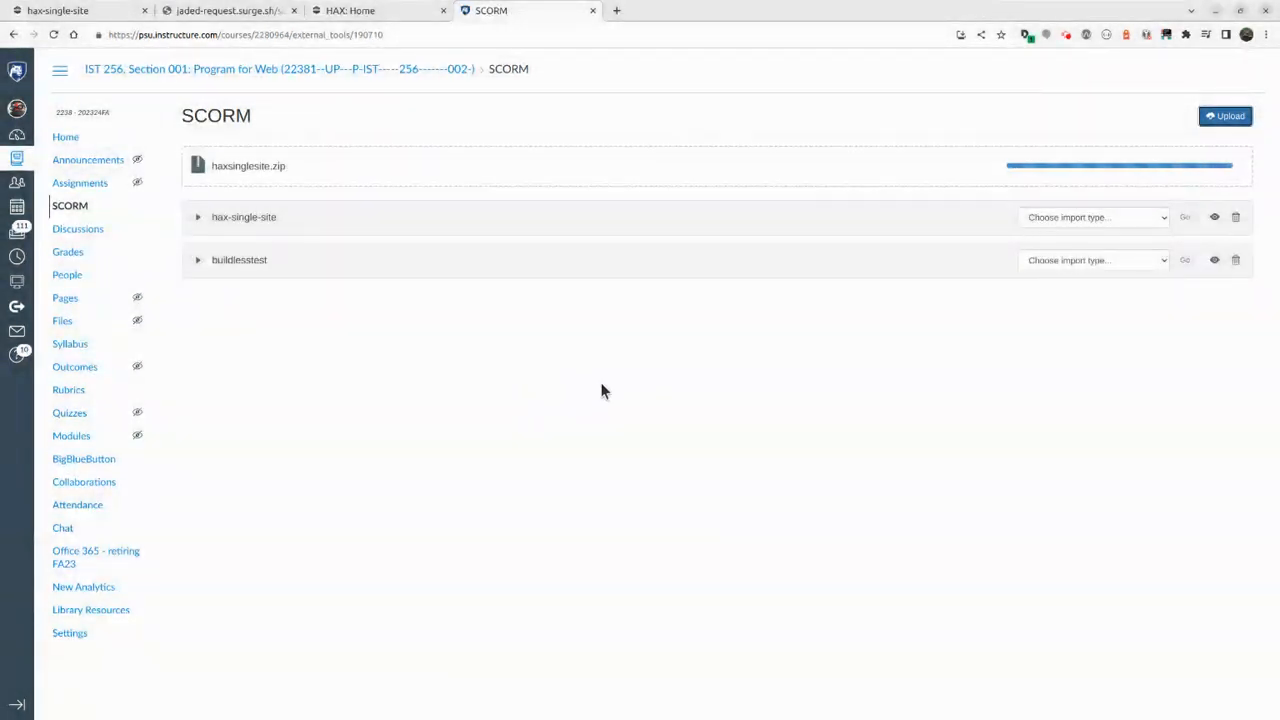
click(604, 381)
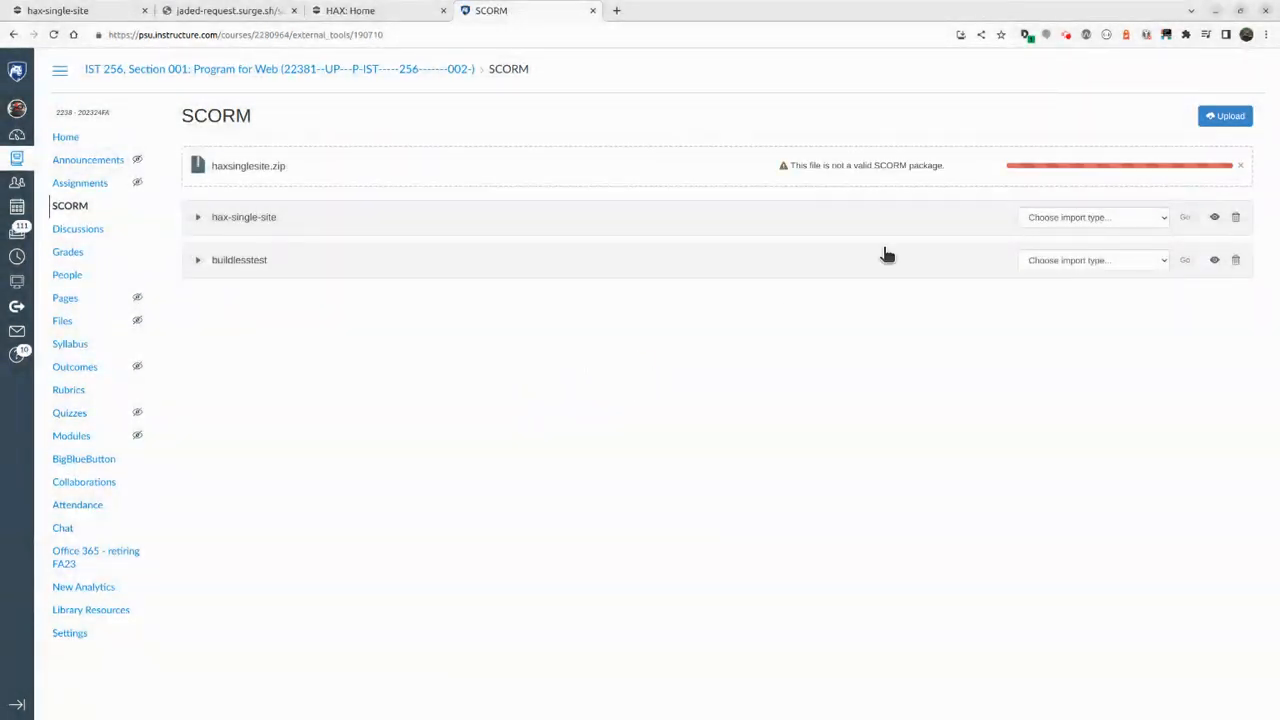
triple_click(857, 166)
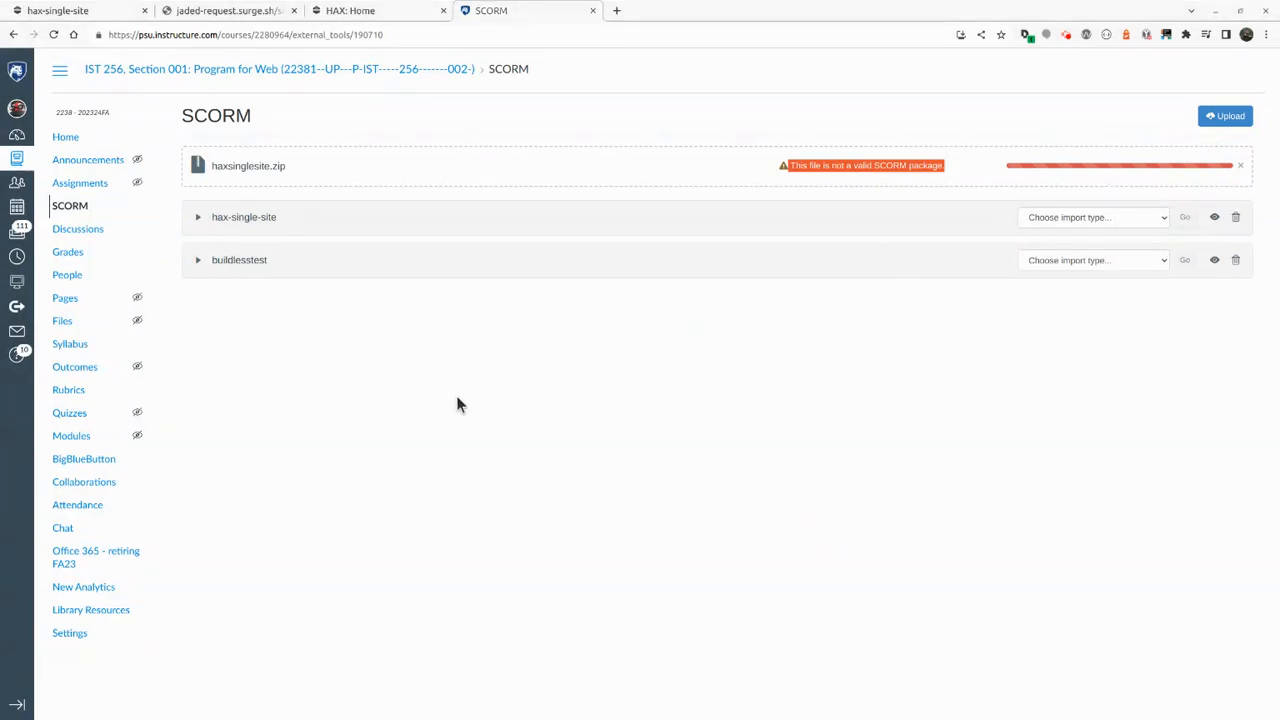
click(569, 365)
Step: Reload the hax.cloud page and load the Desktop folder remixculture as the local HAX site, allowing it to edit files
click(370, 12)
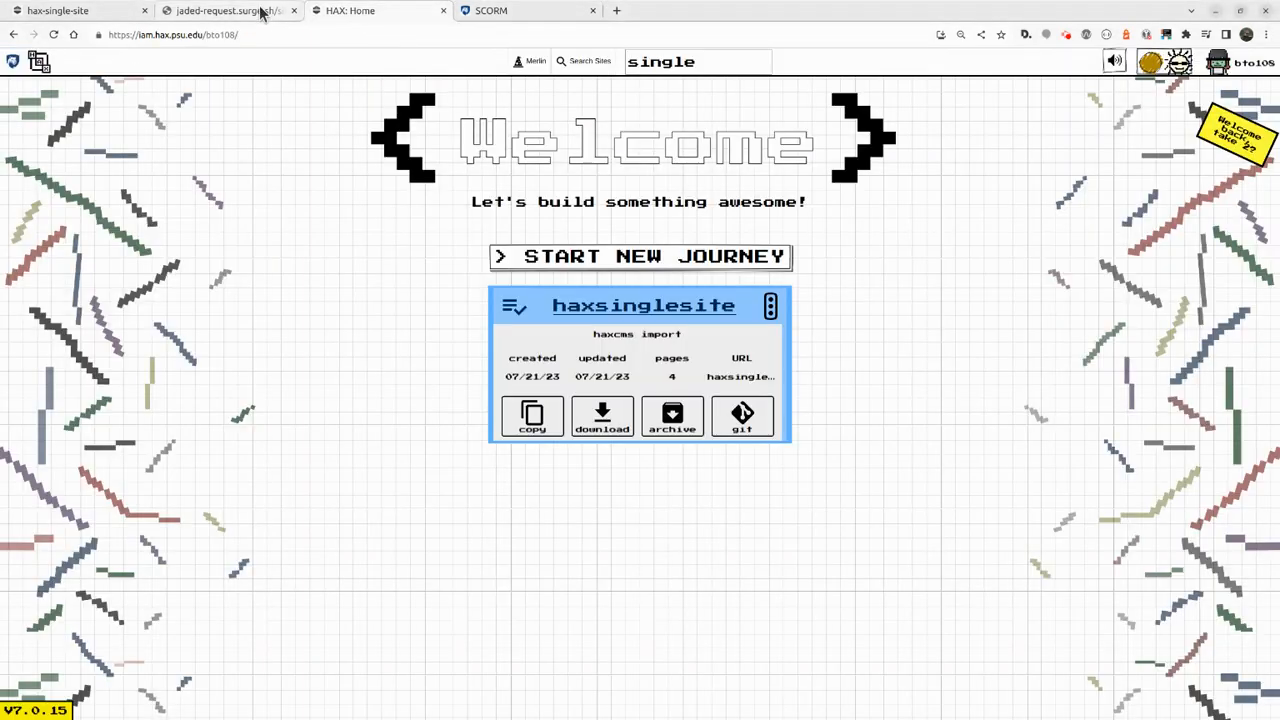
click(205, 11)
click(107, 12)
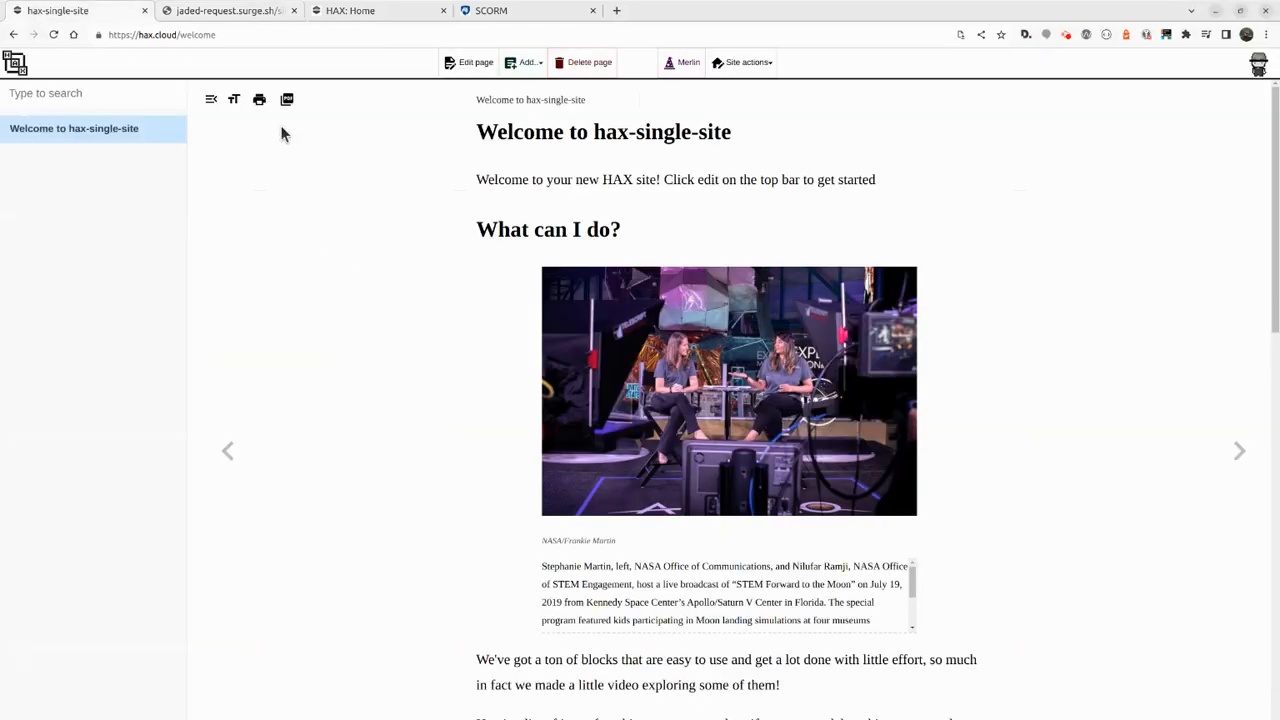
key(ctrl+r)
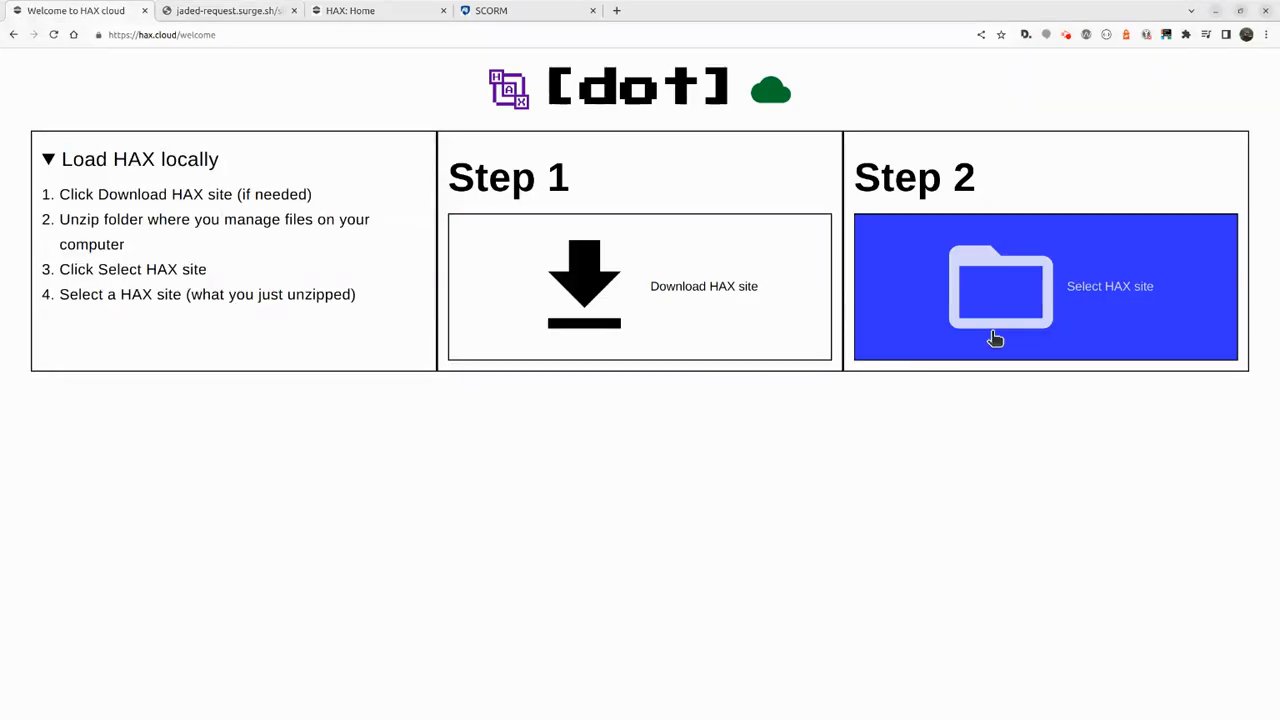
click(995, 339)
click(326, 153)
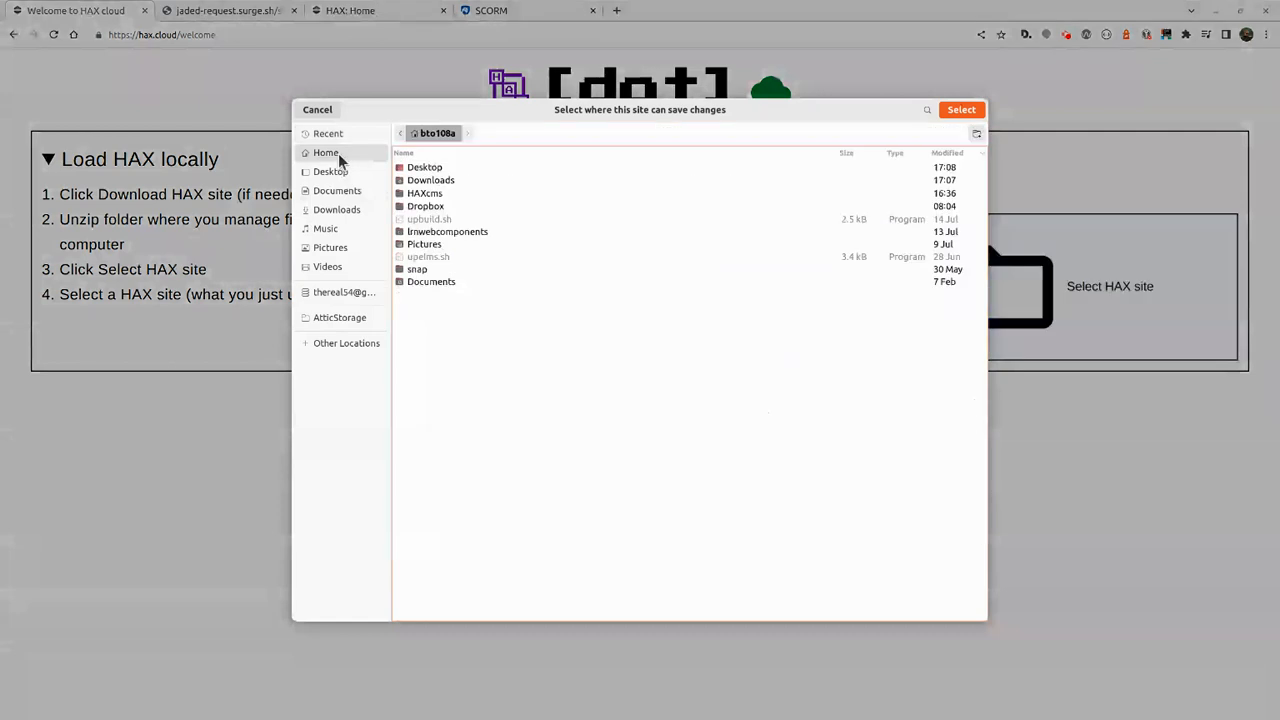
click(347, 174)
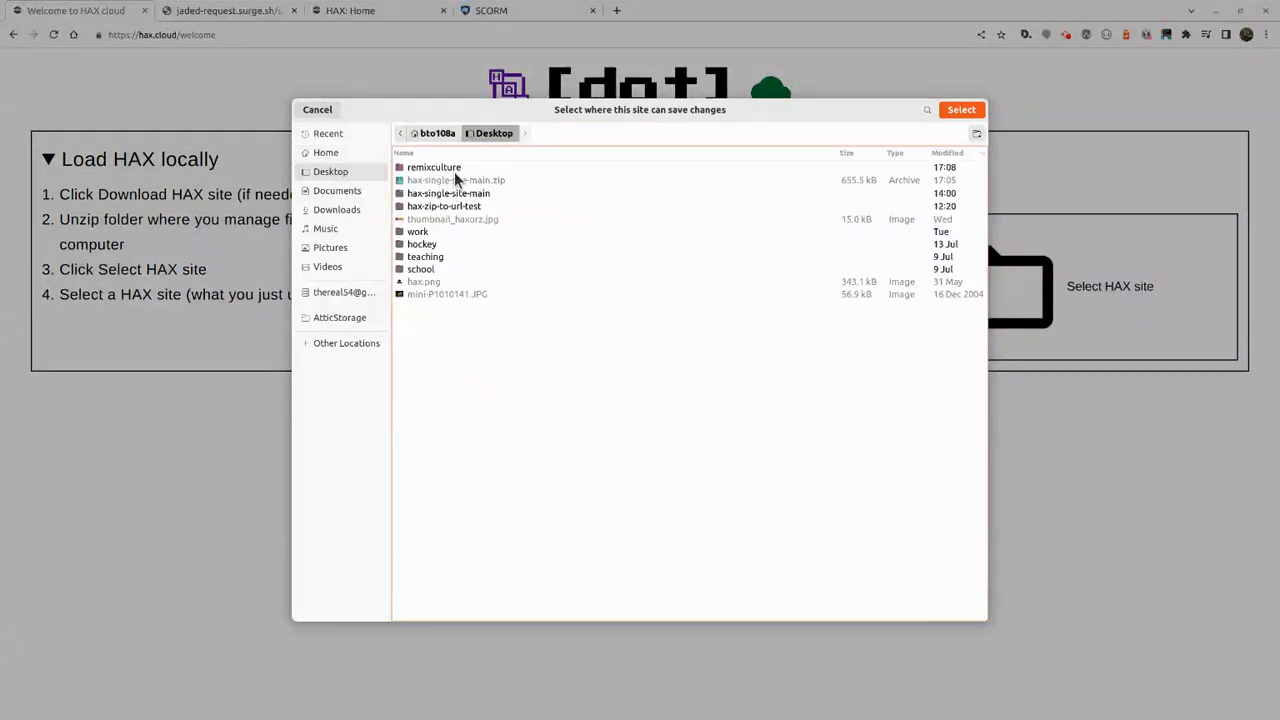
click(452, 169)
click(961, 110)
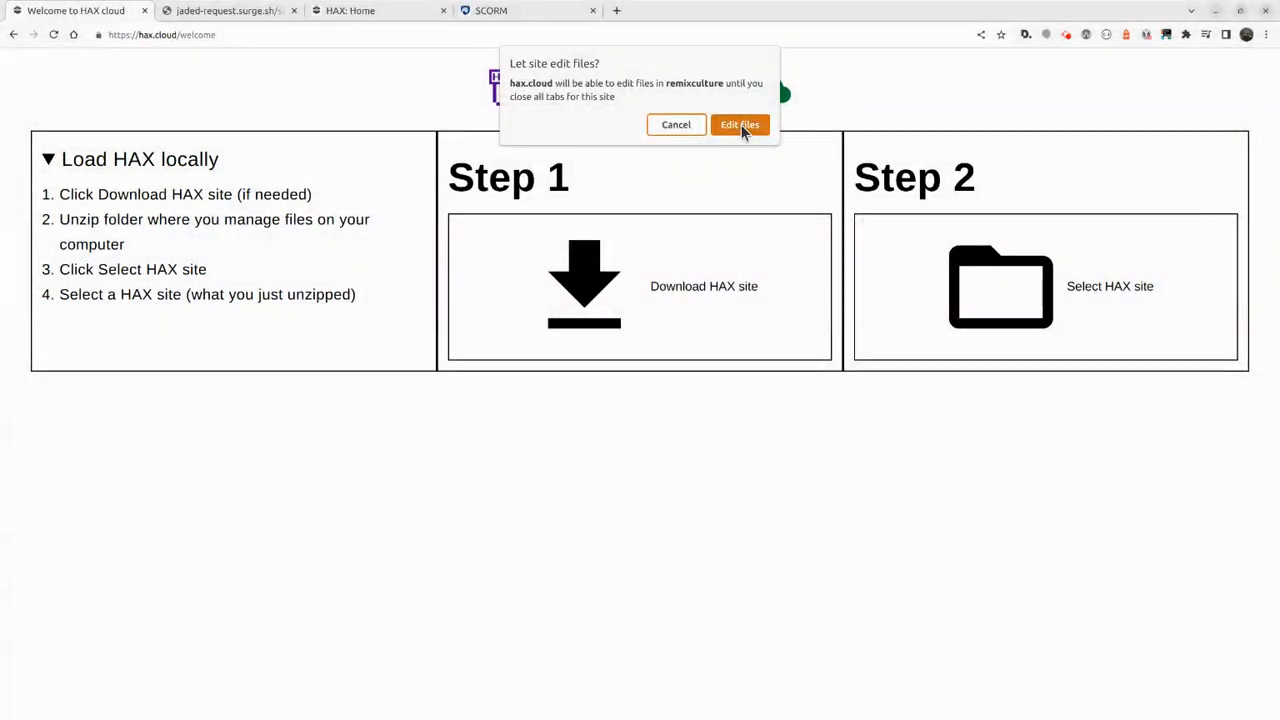
click(740, 125)
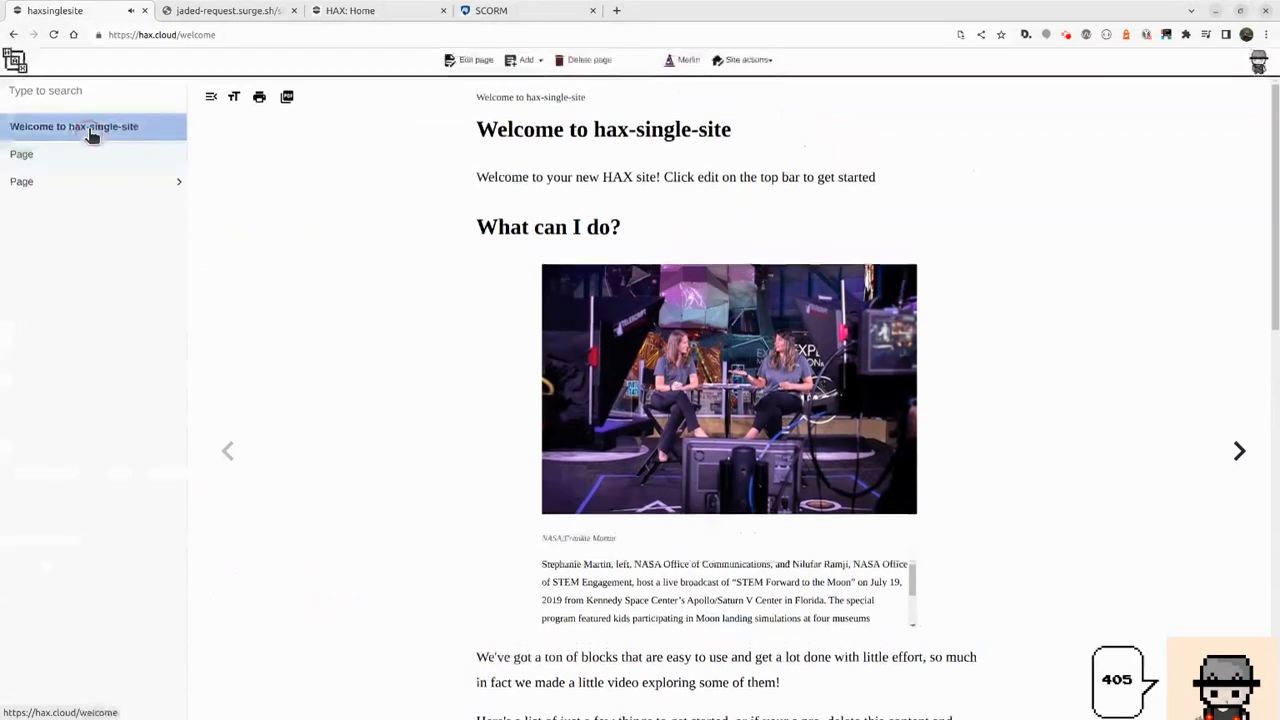
Step: Browse the loaded site's pages and inspect the page's image block and the console messages in the browser's developer tools
click(89, 155)
click(72, 187)
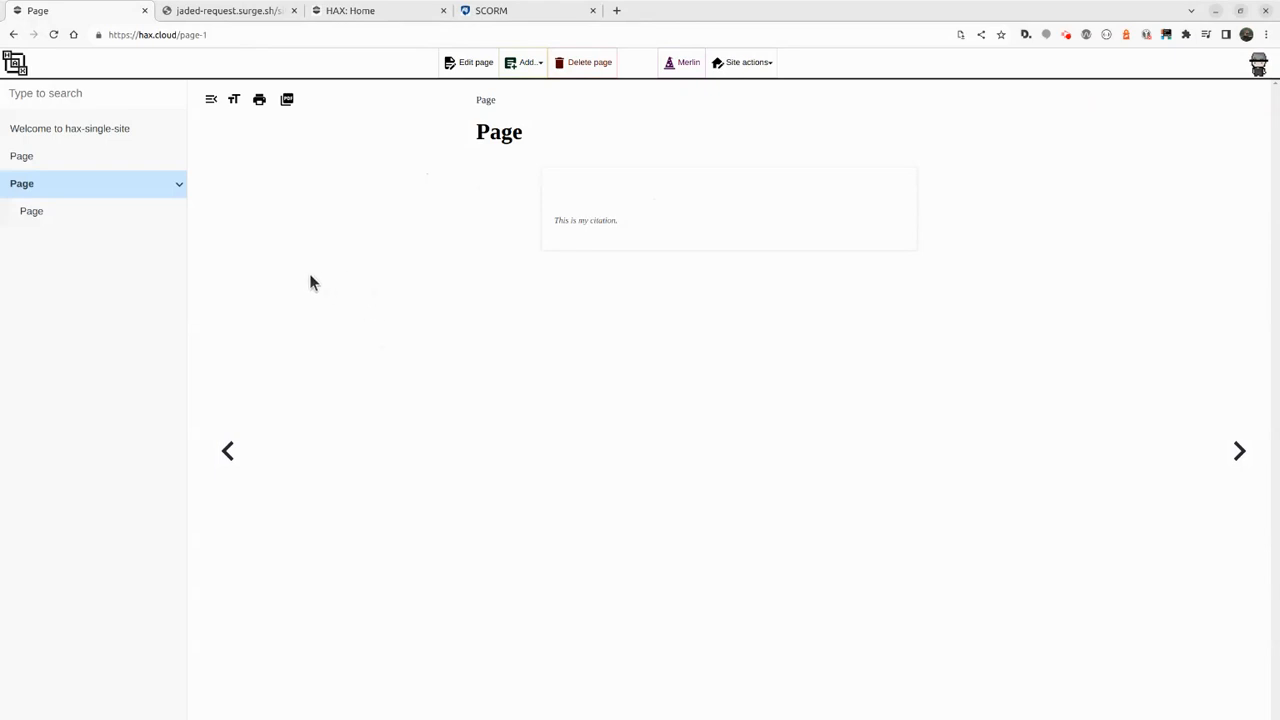
click(340, 277)
right_click(633, 181)
click(708, 401)
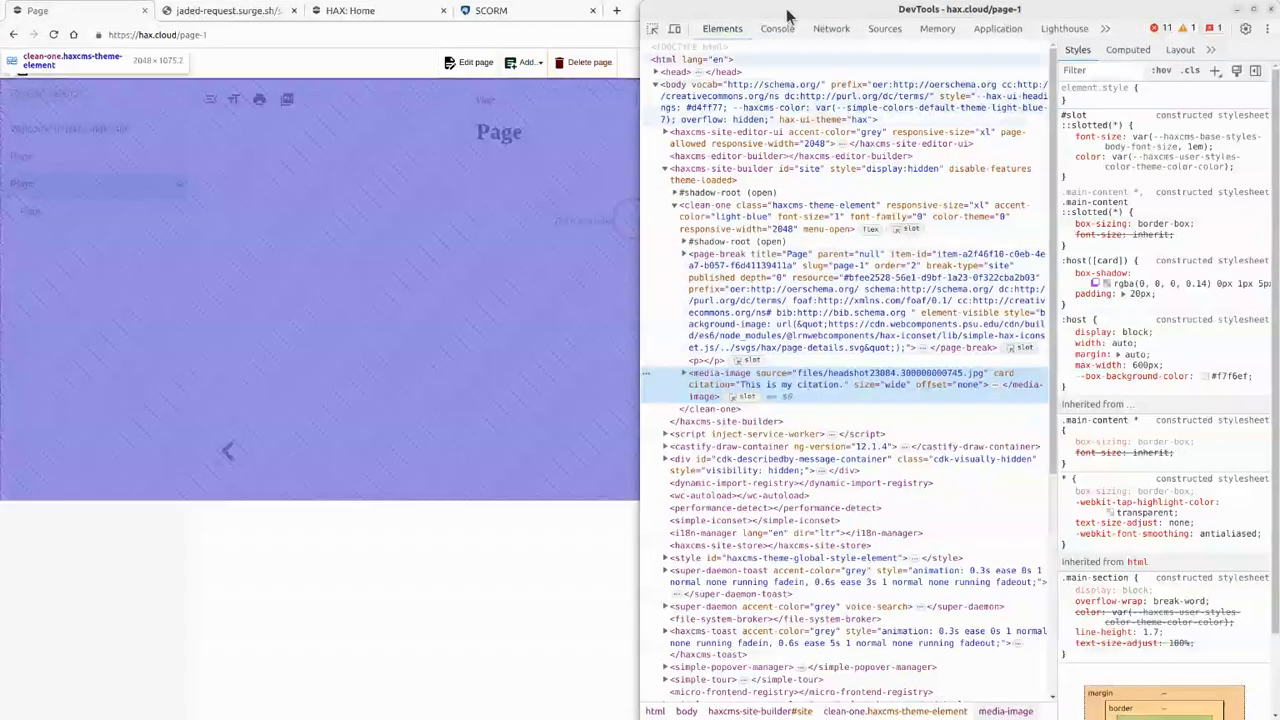
click(777, 28)
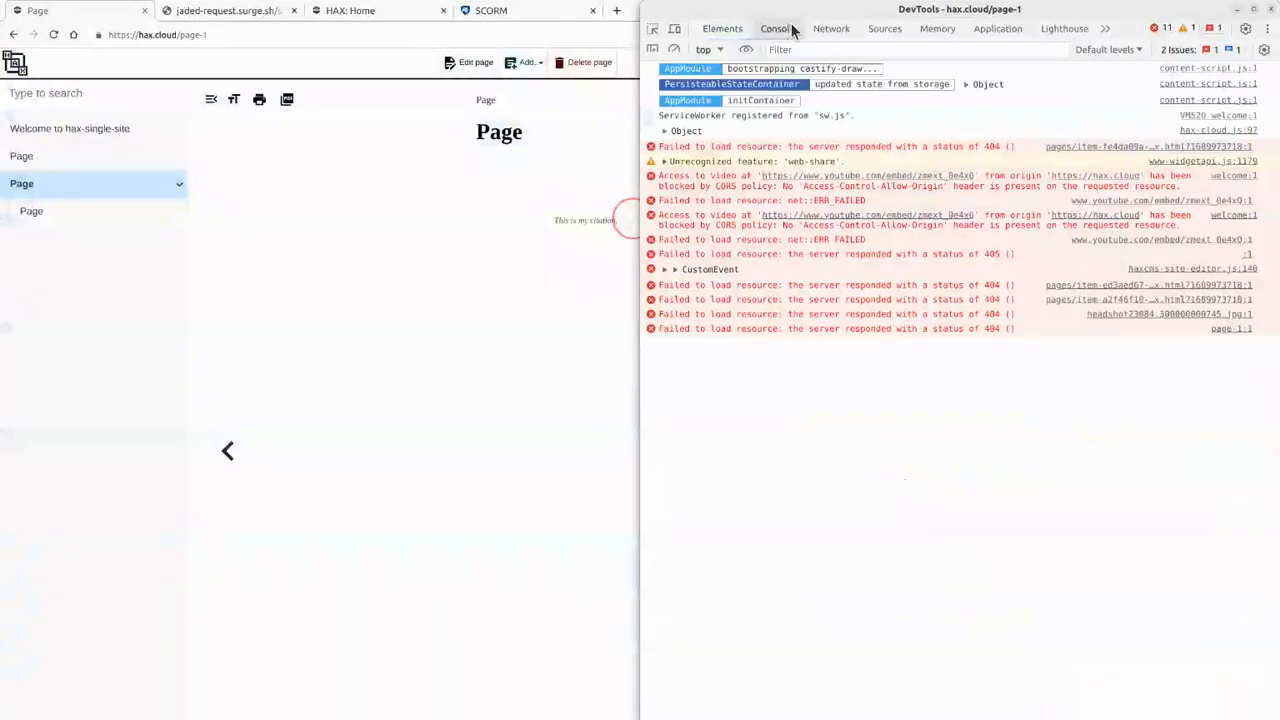
click(1269, 10)
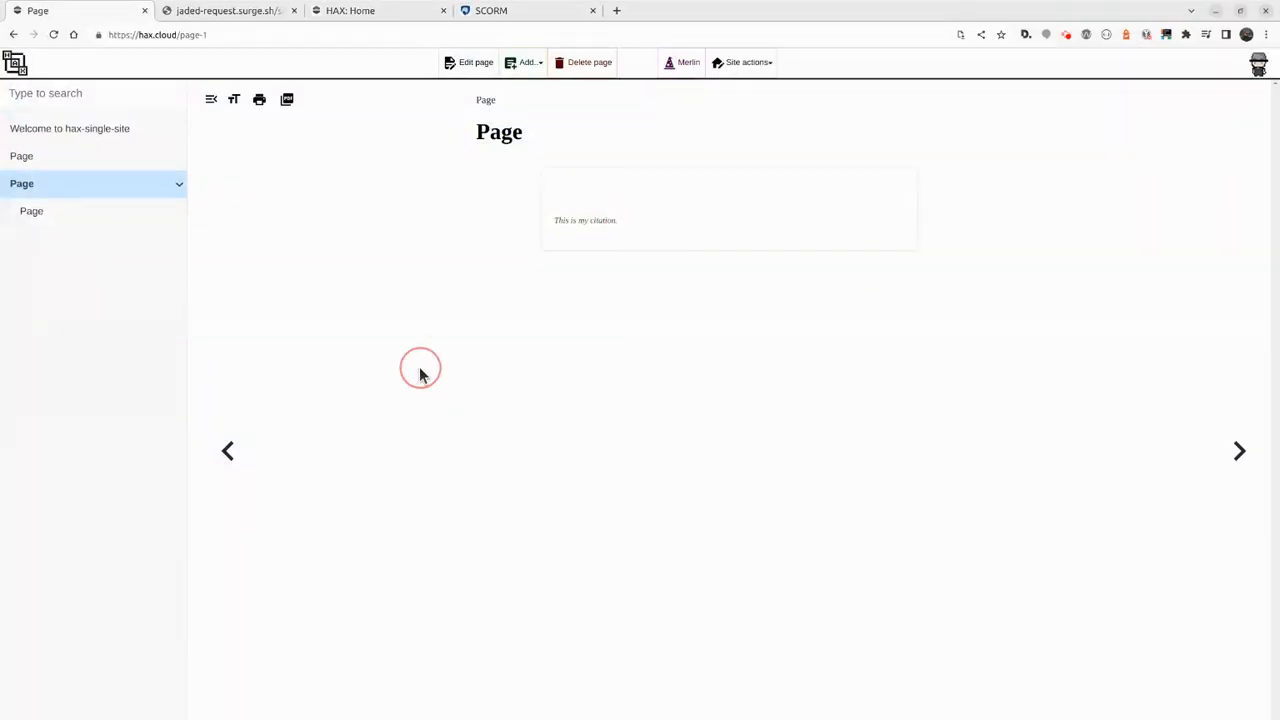
Step: Return to the SCORM page and examine the file list of the extracted remixculture folder in an enlarged file manager window
click(531, 10)
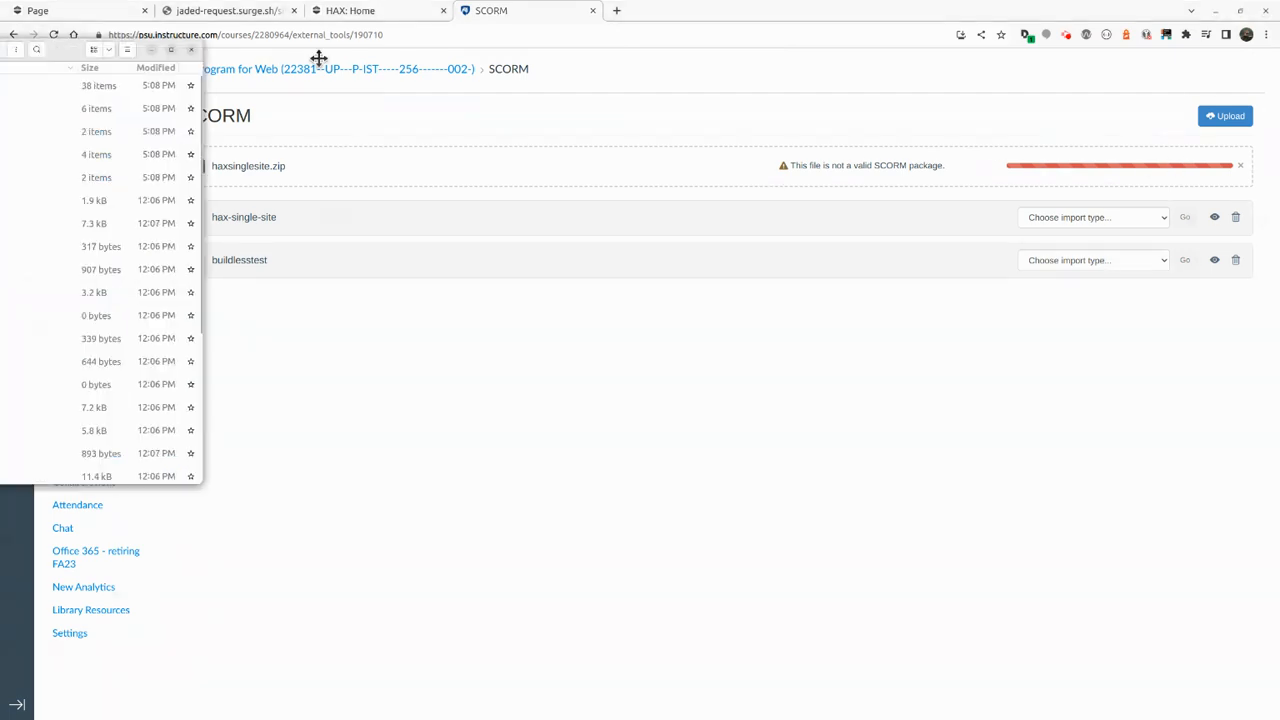
scroll(734, 296, down, 5)
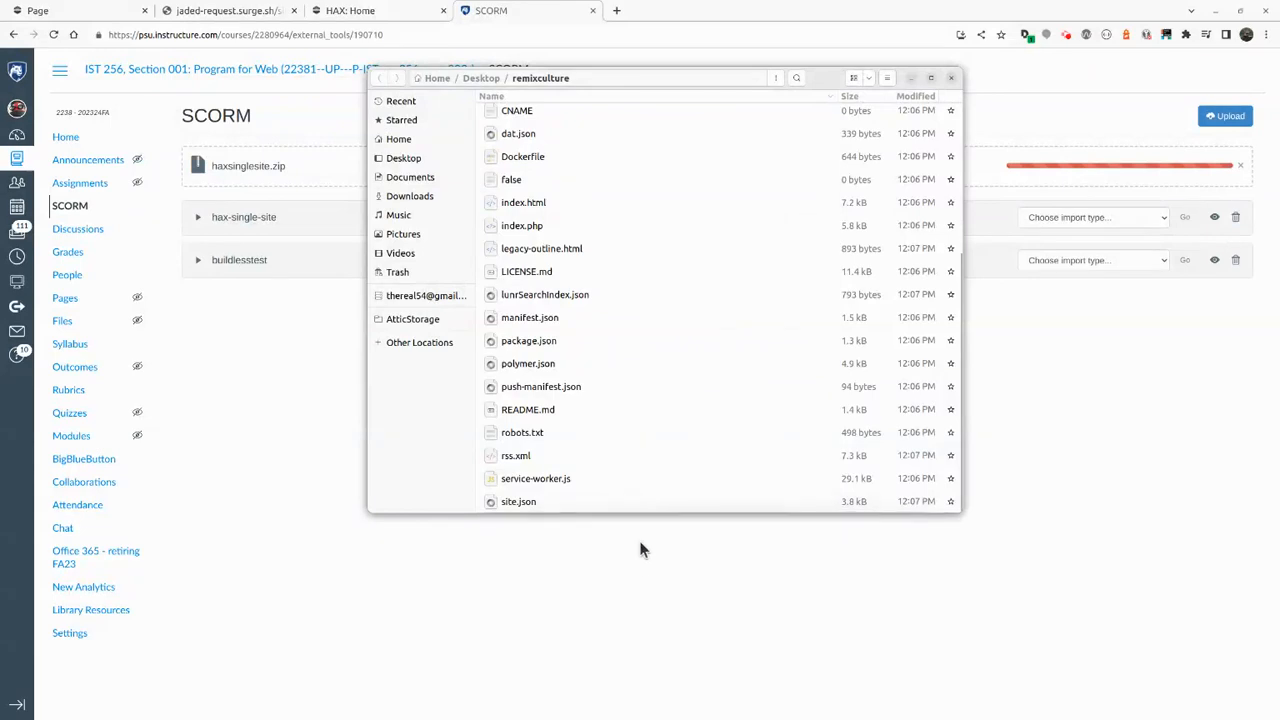
drag(645, 508, 655, 614)
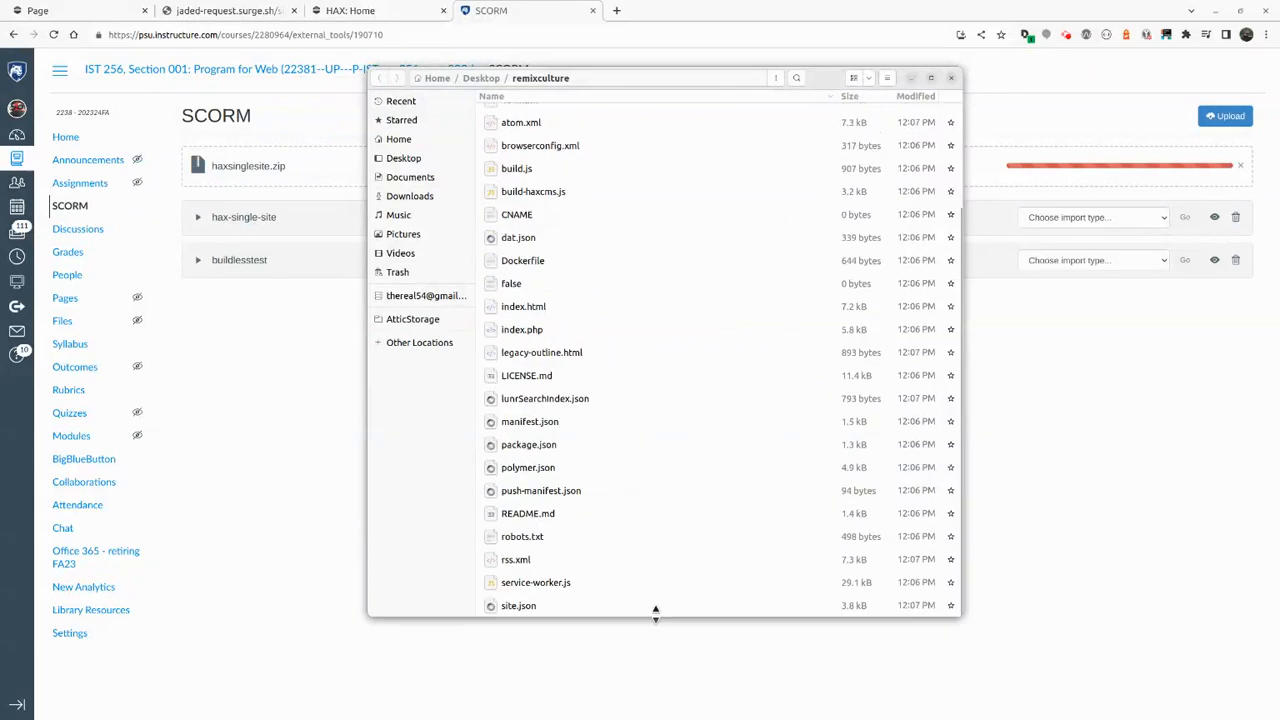
Step: Check the remixculture folder's file list and arrange its window alongside the hax-zip-to-url-test folder window
scroll(600, 532, up, 2)
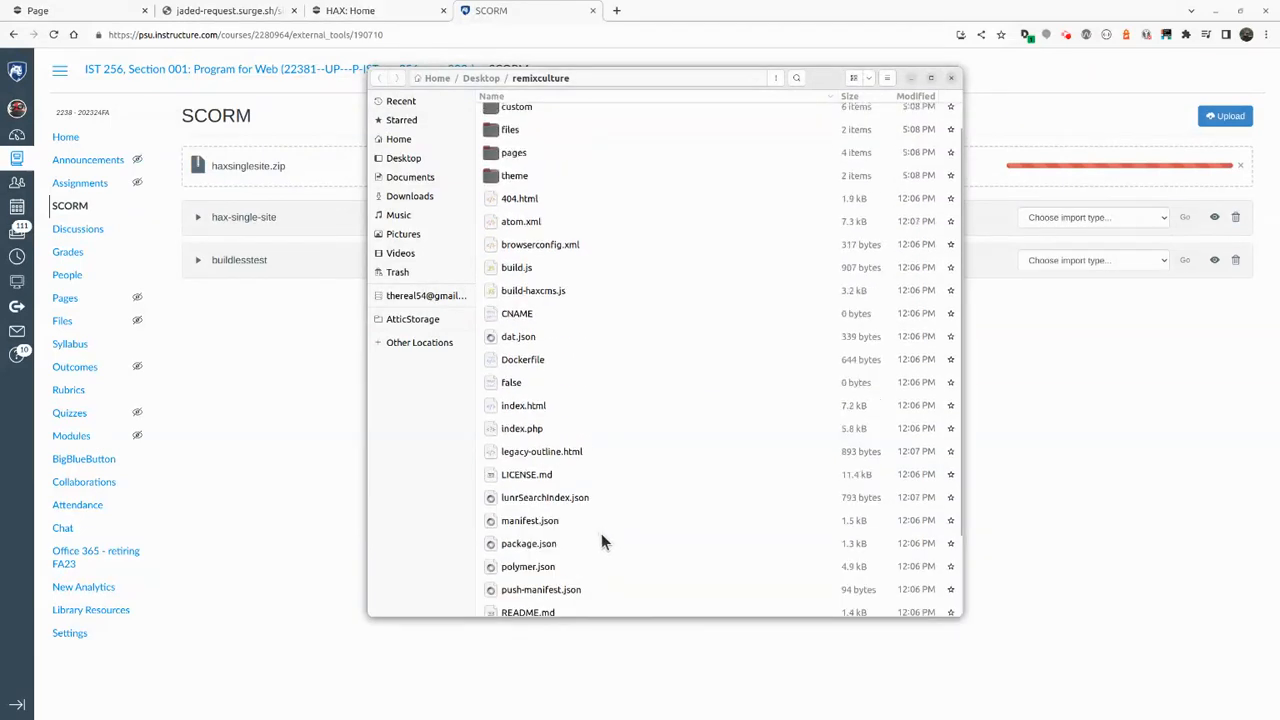
scroll(601, 541, up, 1)
scroll(639, 346, down, 3)
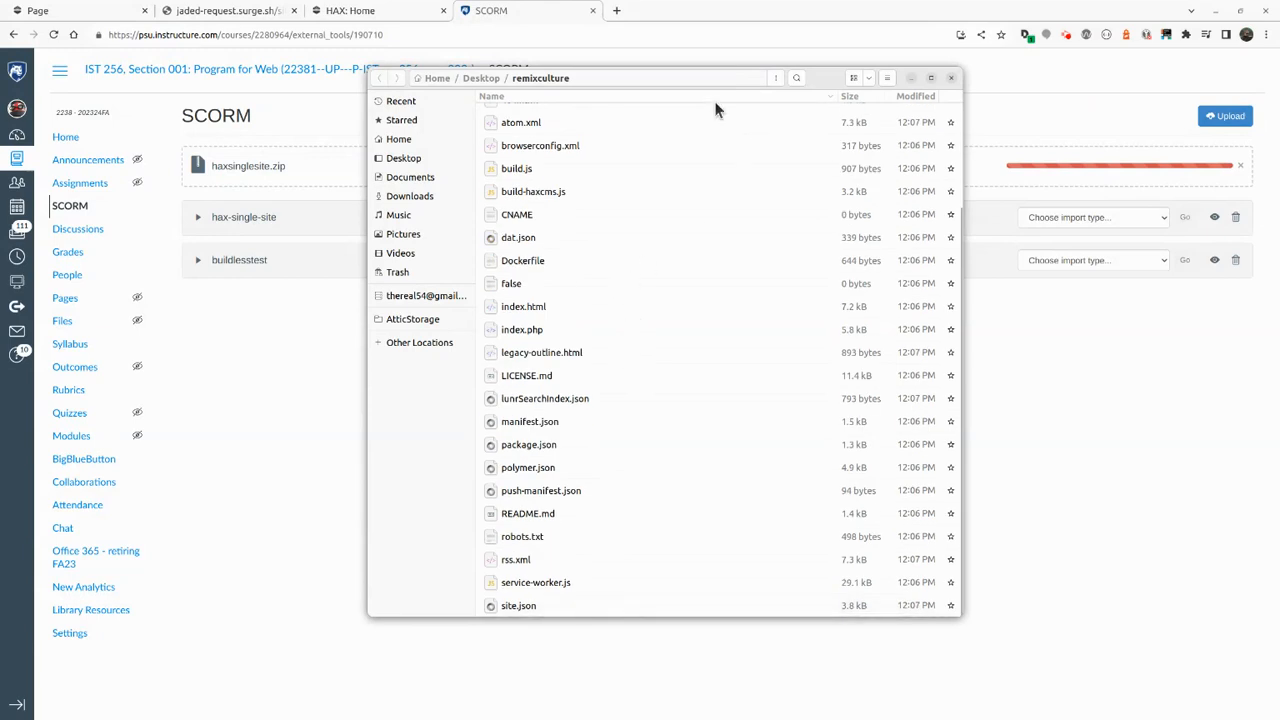
drag(848, 79, 570, 86)
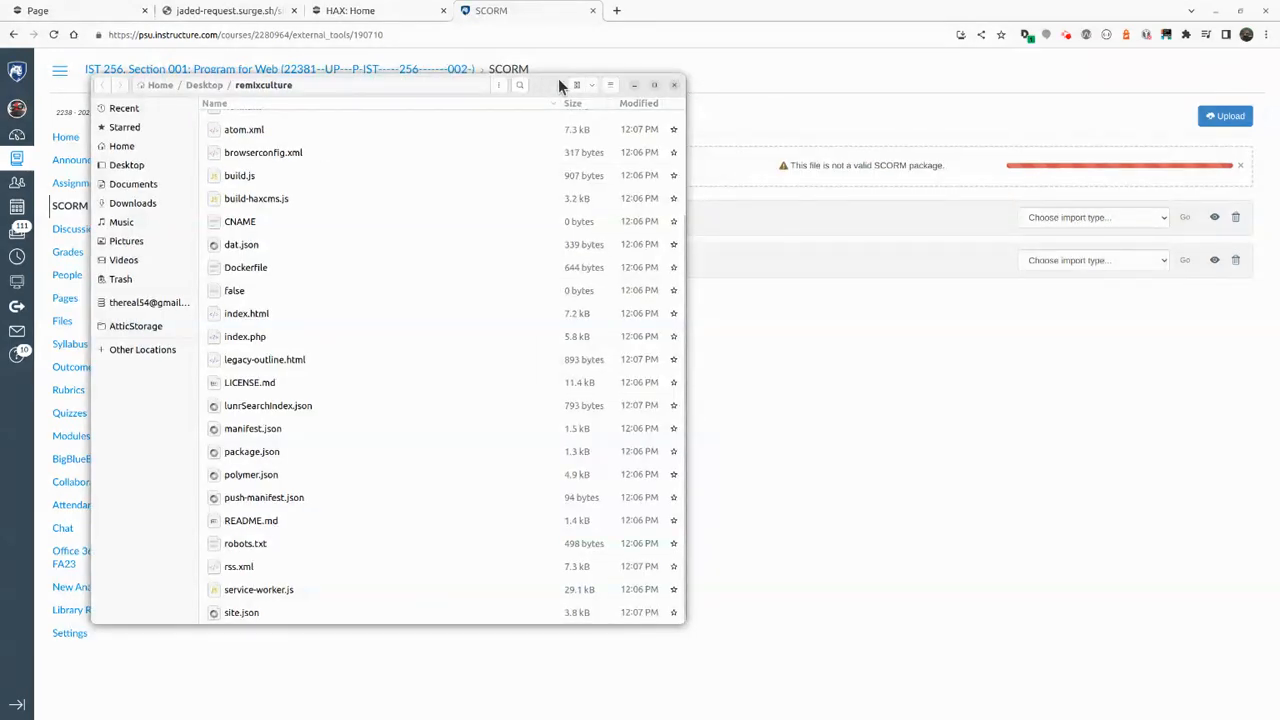
drag(553, 86, 763, 97)
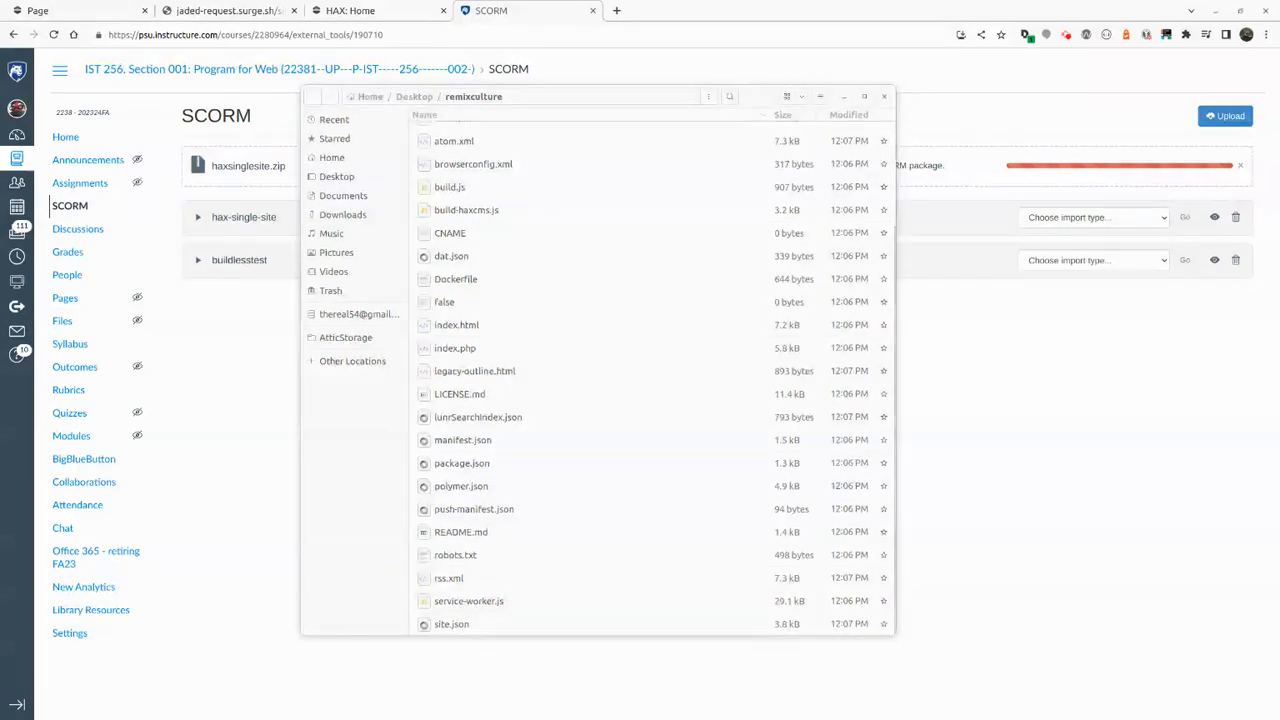
drag(2, 170, 1277, 80)
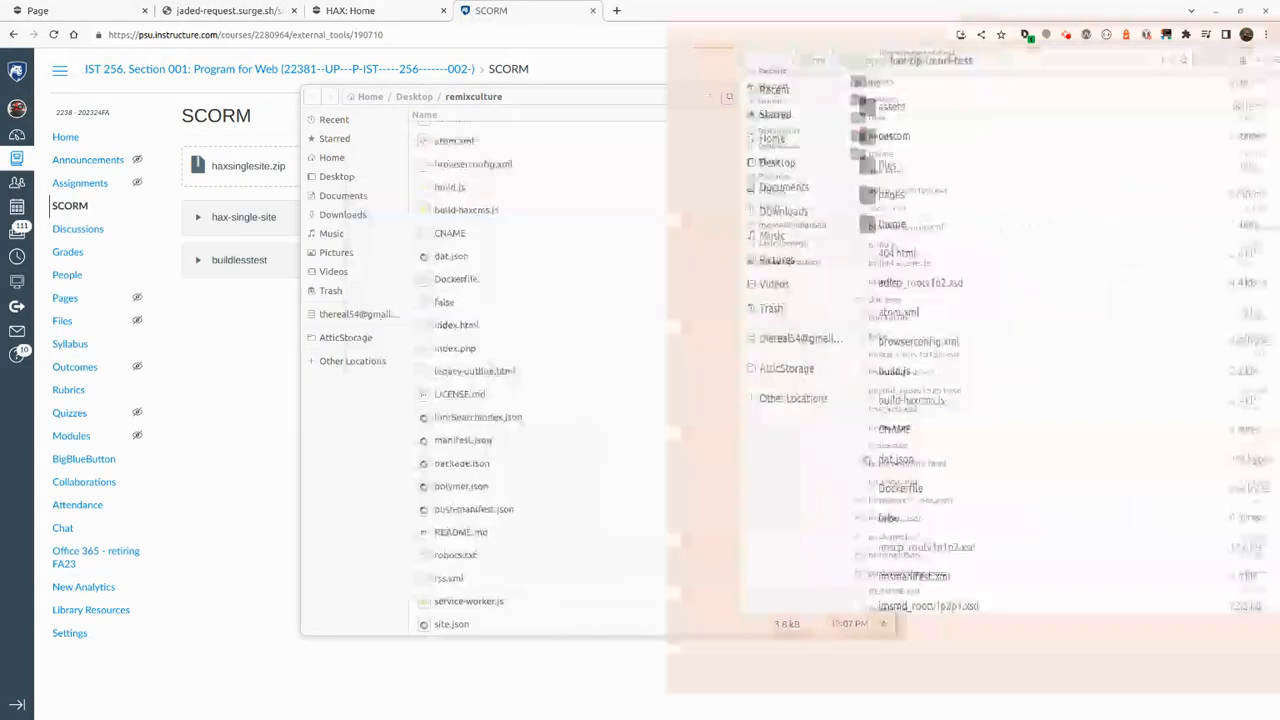
Step: Copy all loose files from 404.html to web-dev-server.haxcms.config.cjs except site.json from hax-zip-to-url-test into remixculture, replacing every existing file of the same name
click(788, 171)
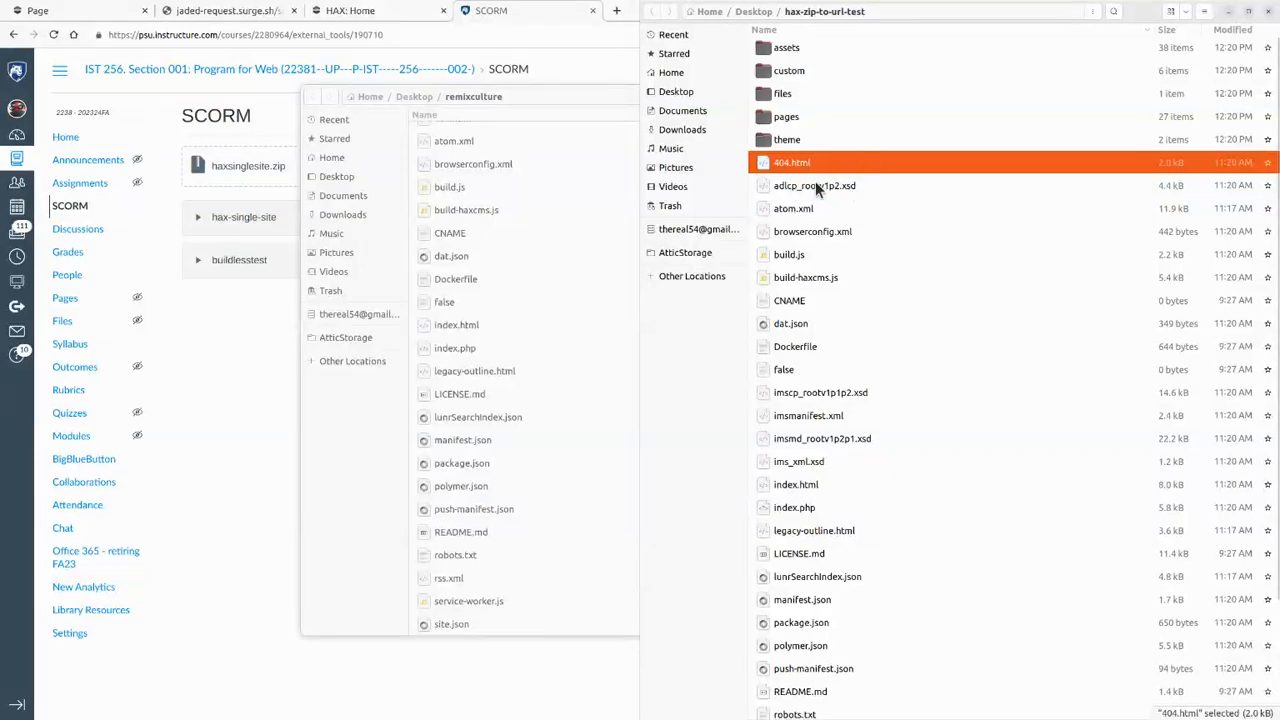
shift+click(815, 186)
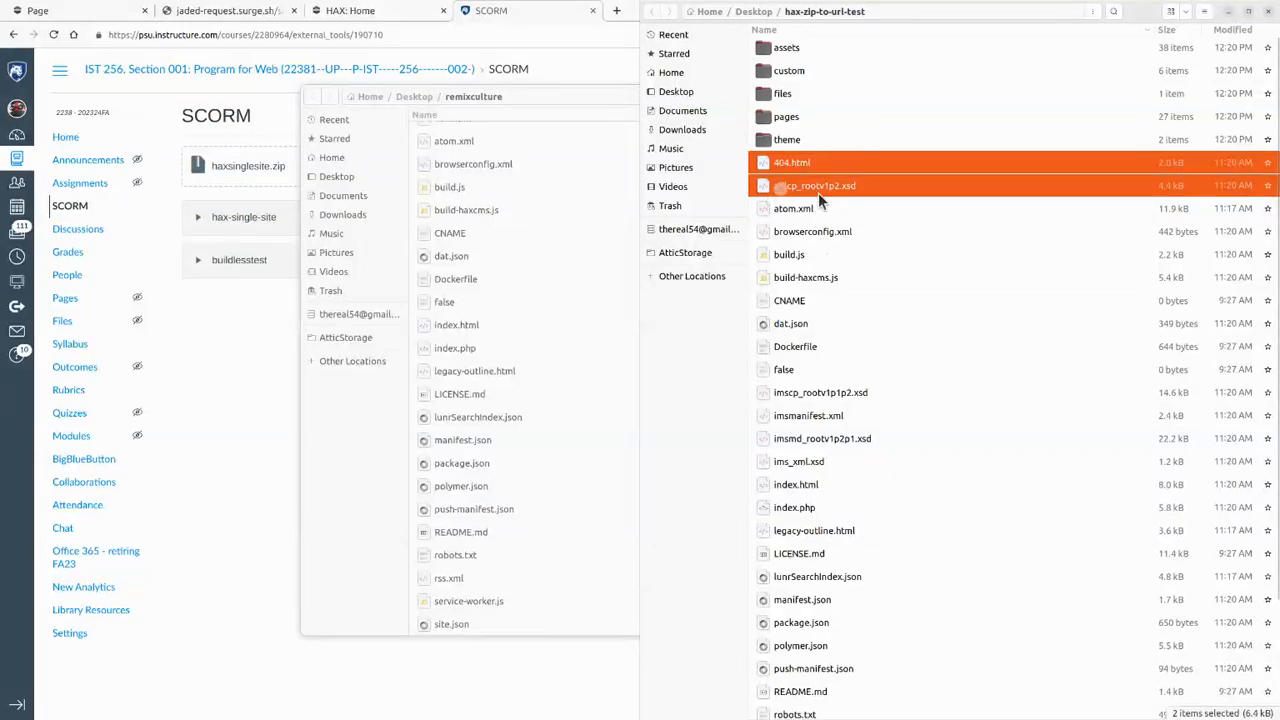
click(818, 192)
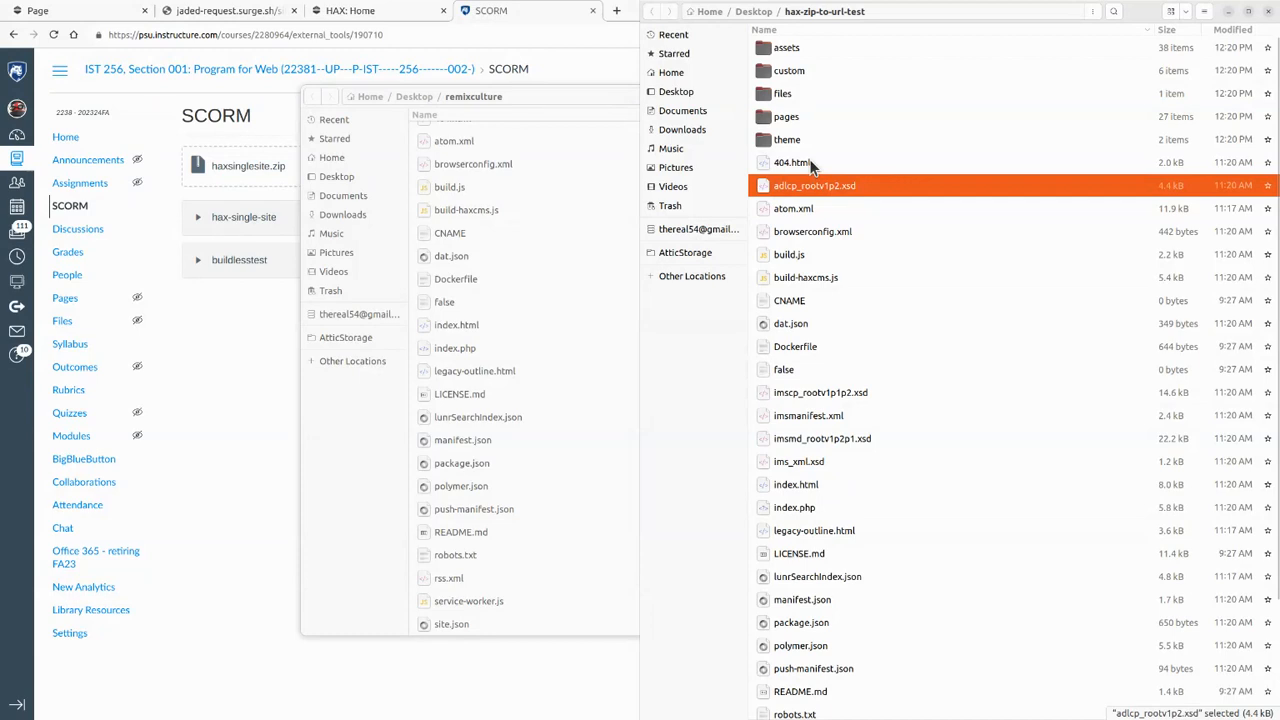
click(810, 163)
scroll(820, 575, down, 3)
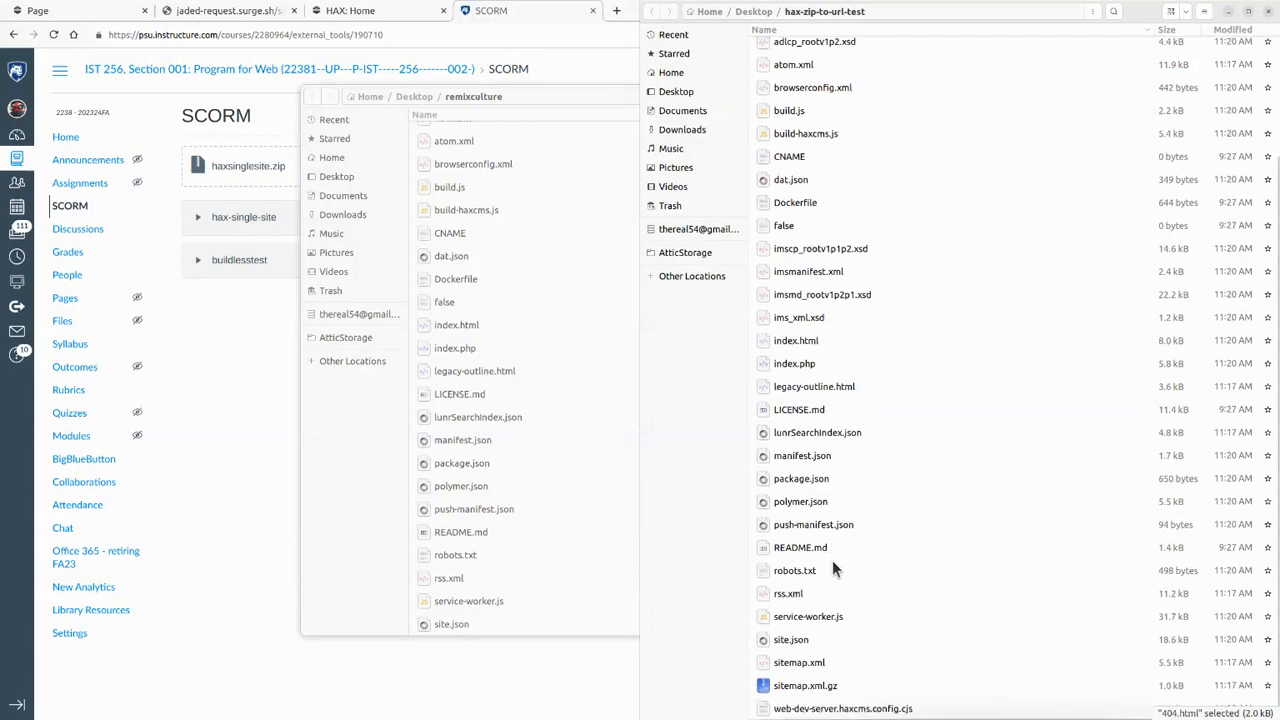
shift+click(838, 709)
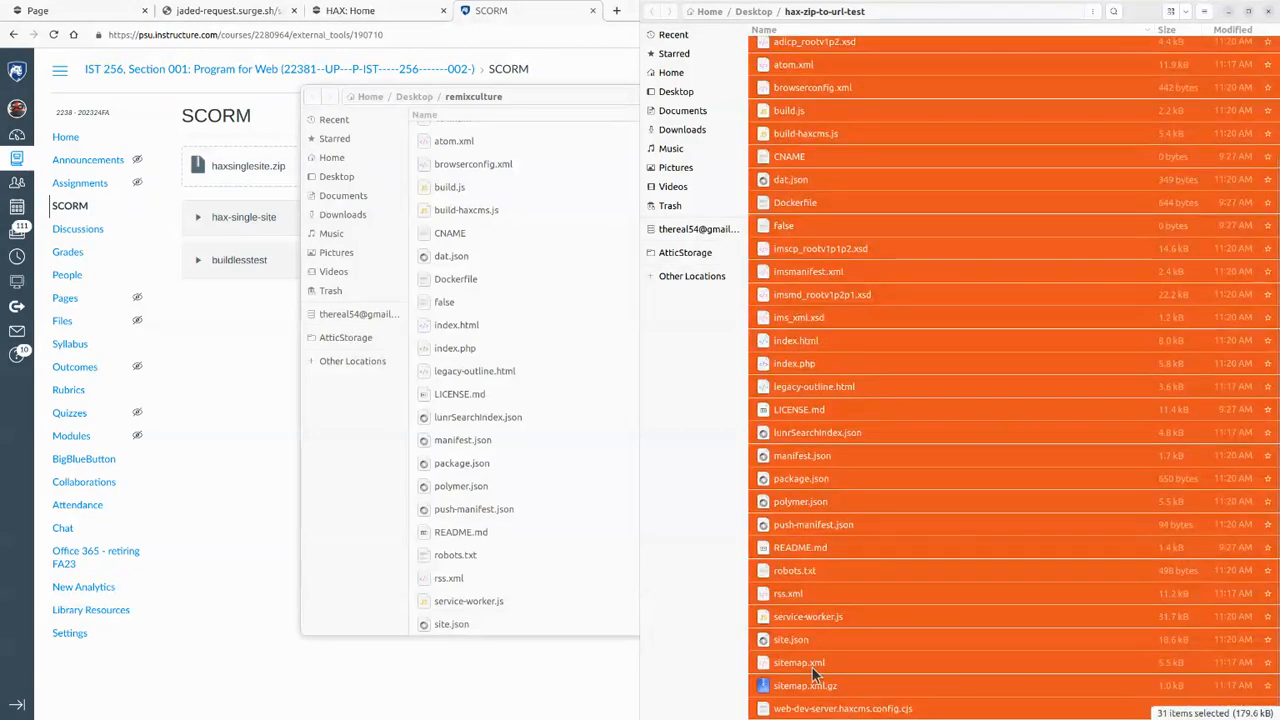
scroll(821, 328, up, 3)
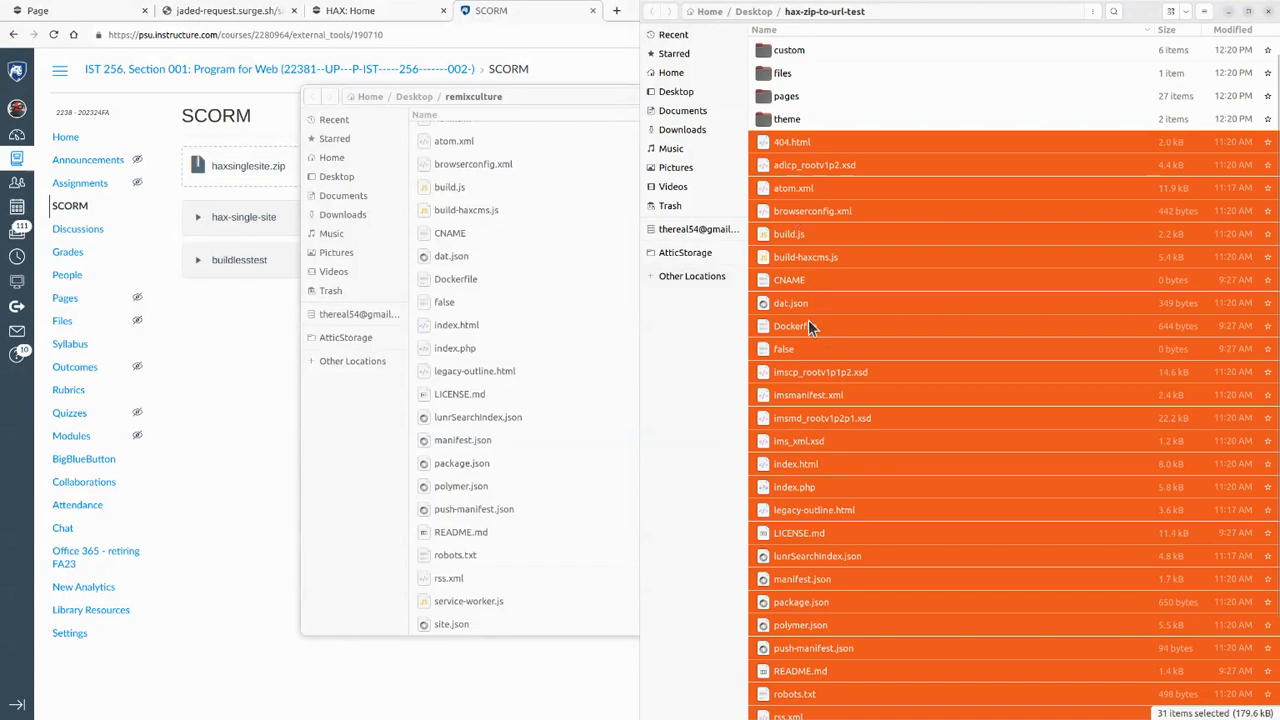
scroll(808, 320, down, 3)
ctrl+click(806, 645)
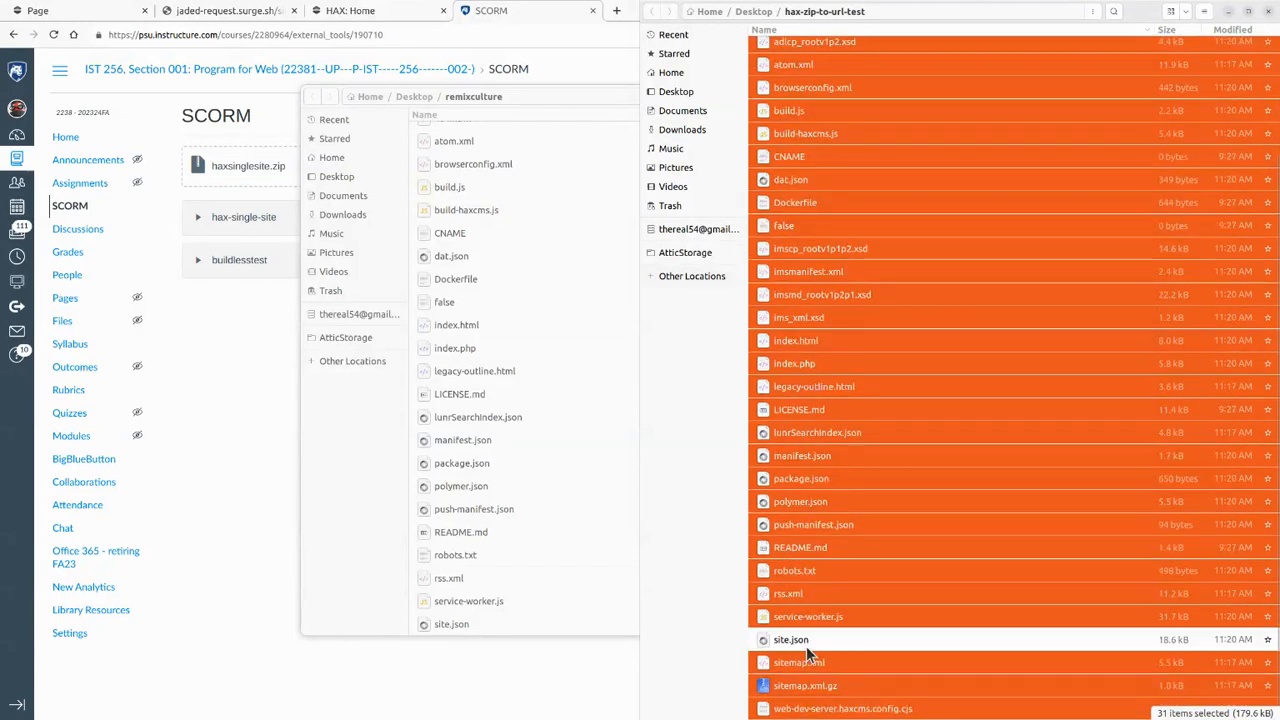
click(550, 376)
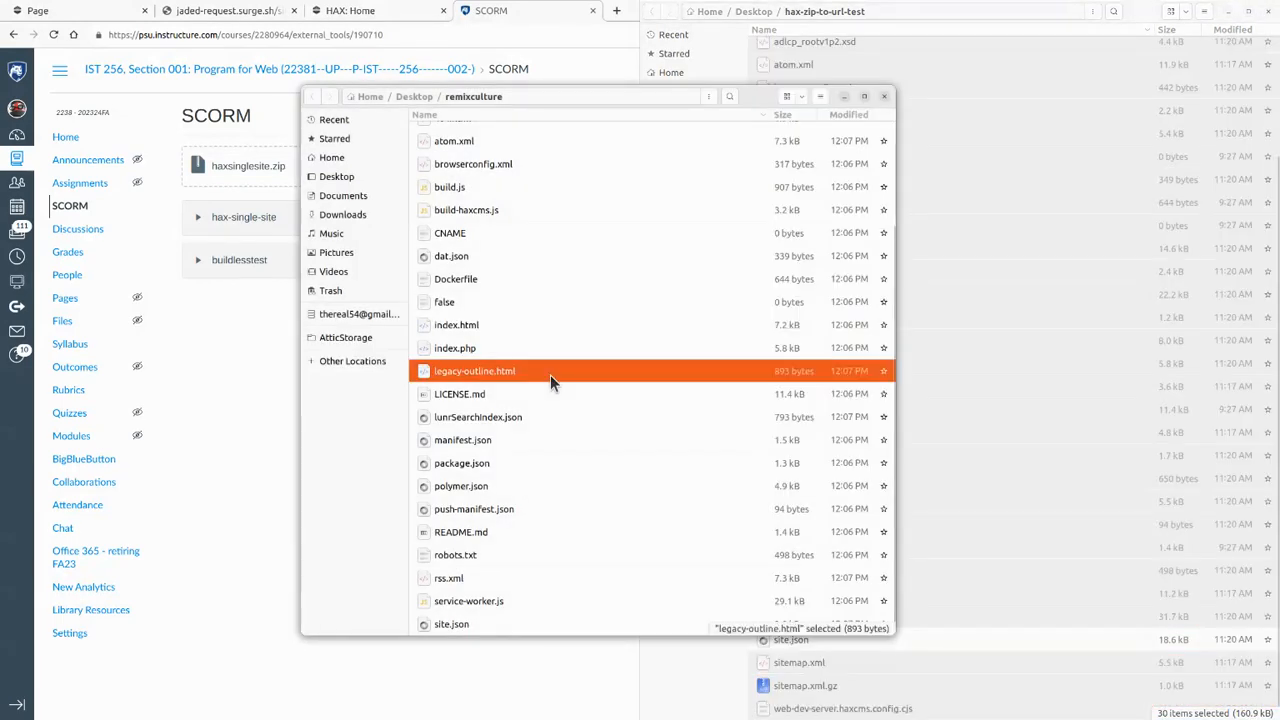
key(ctrl+v)
click(562, 450)
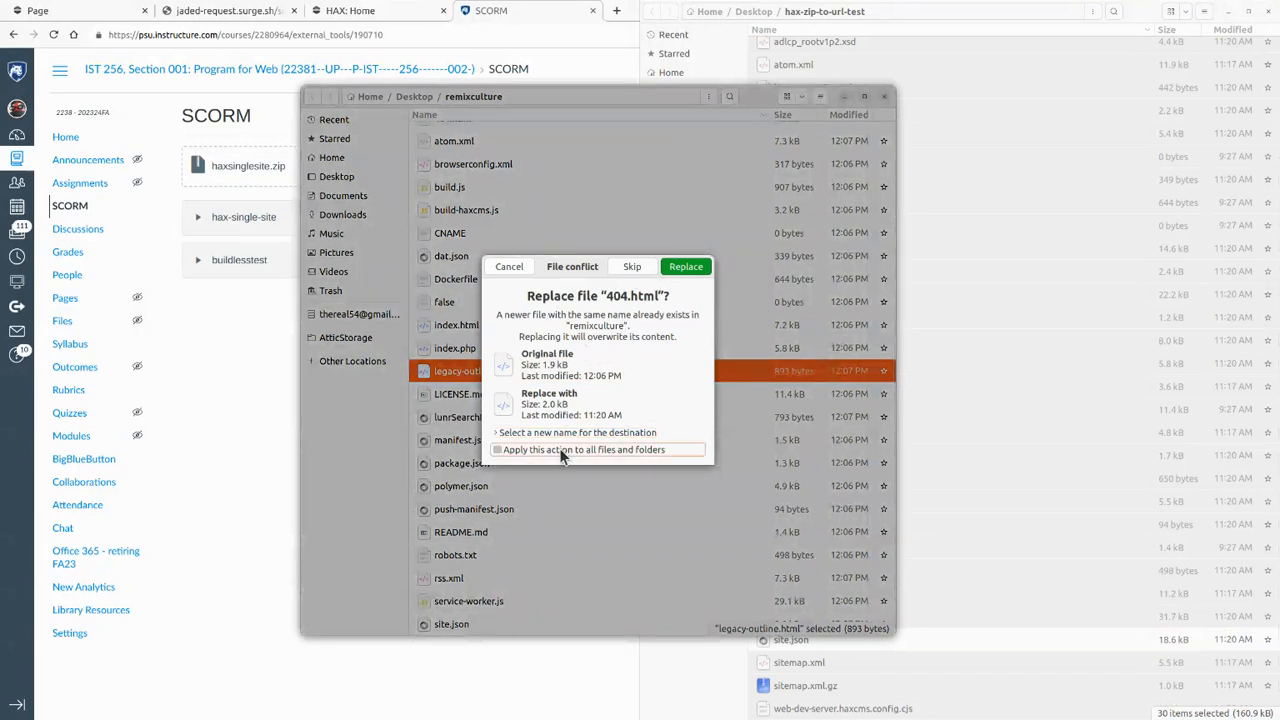
click(684, 272)
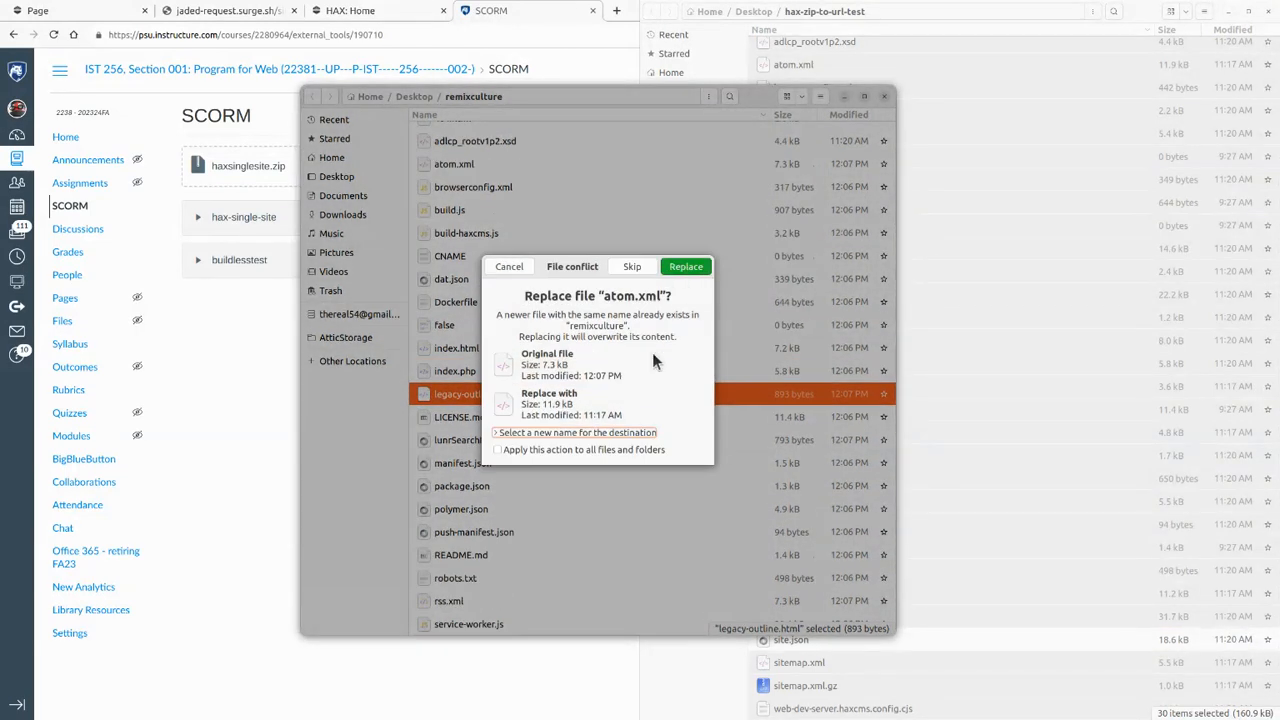
click(605, 450)
click(684, 268)
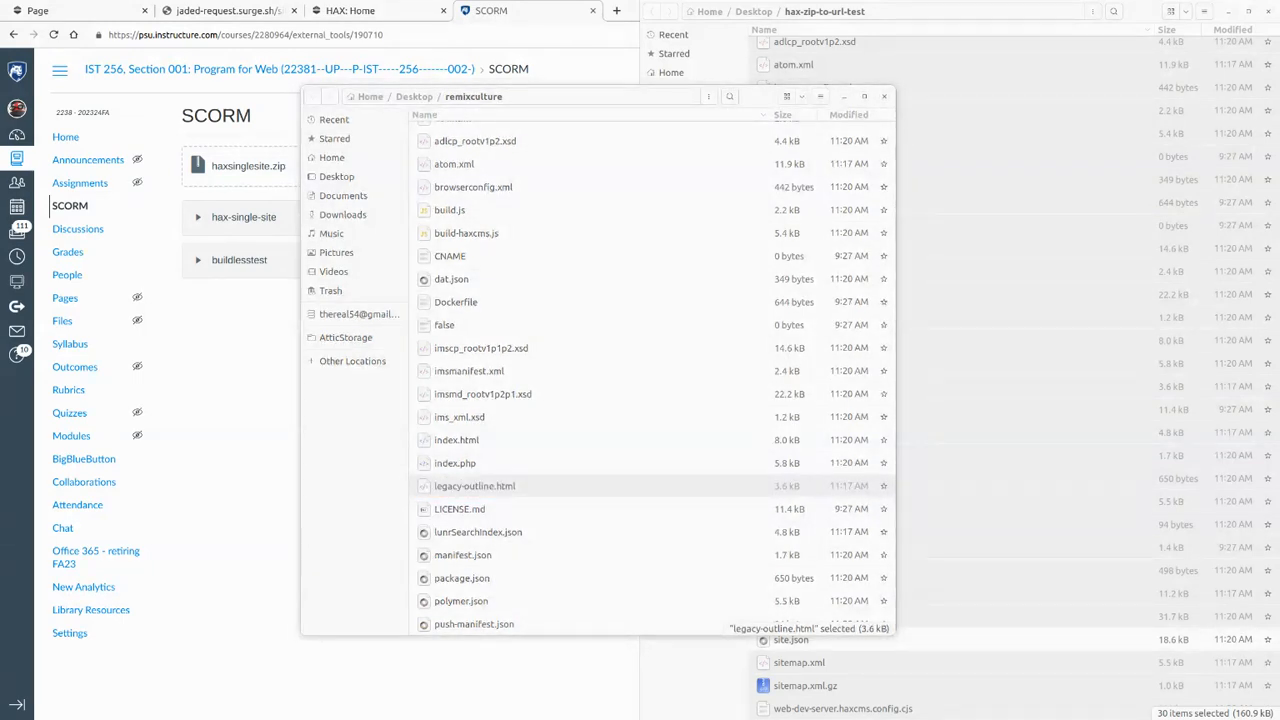
Step: Return to the SCORM page, dismiss the failed haxsinglesite.zip entry and upload remixculture.zip from the recent files
click(243, 330)
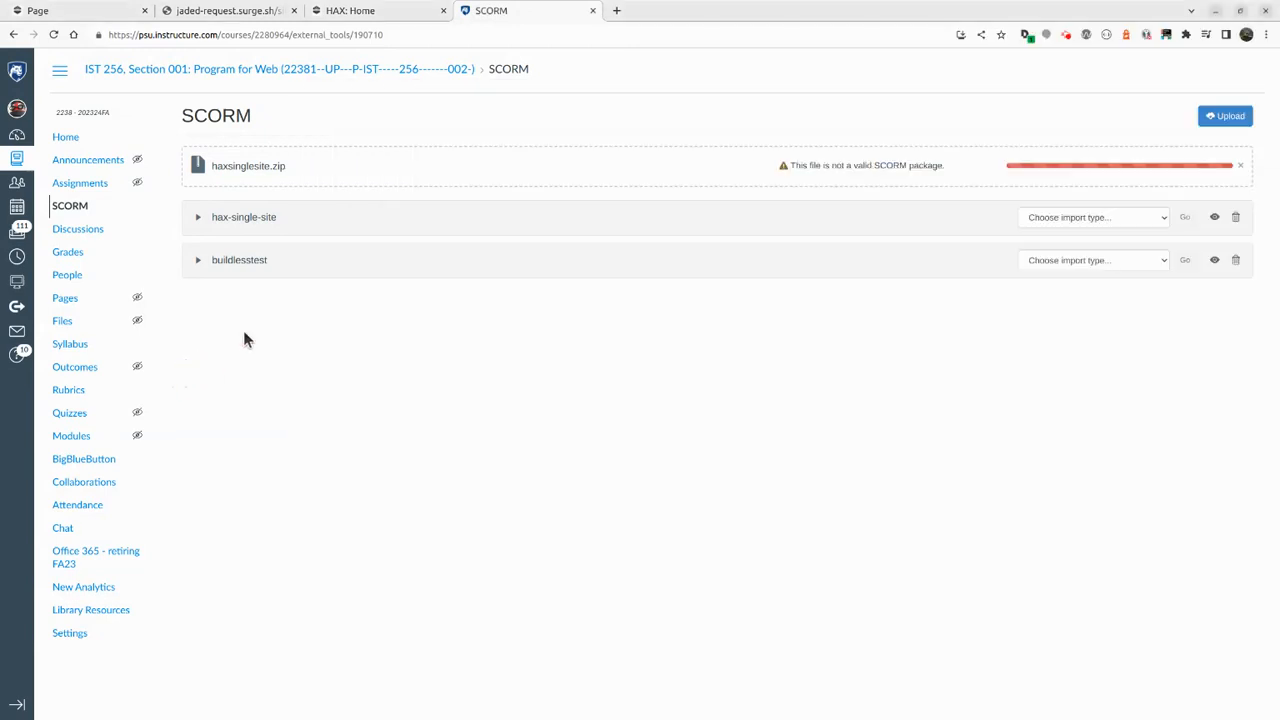
click(1240, 165)
click(1225, 116)
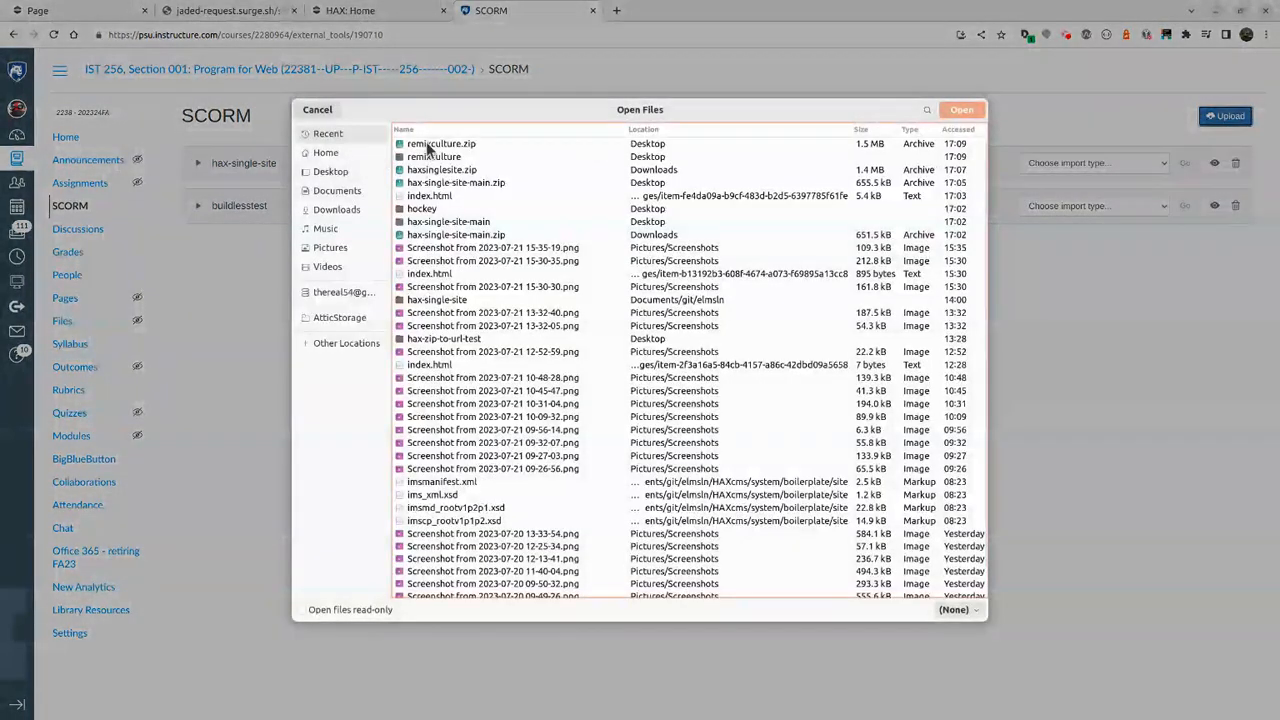
click(428, 148)
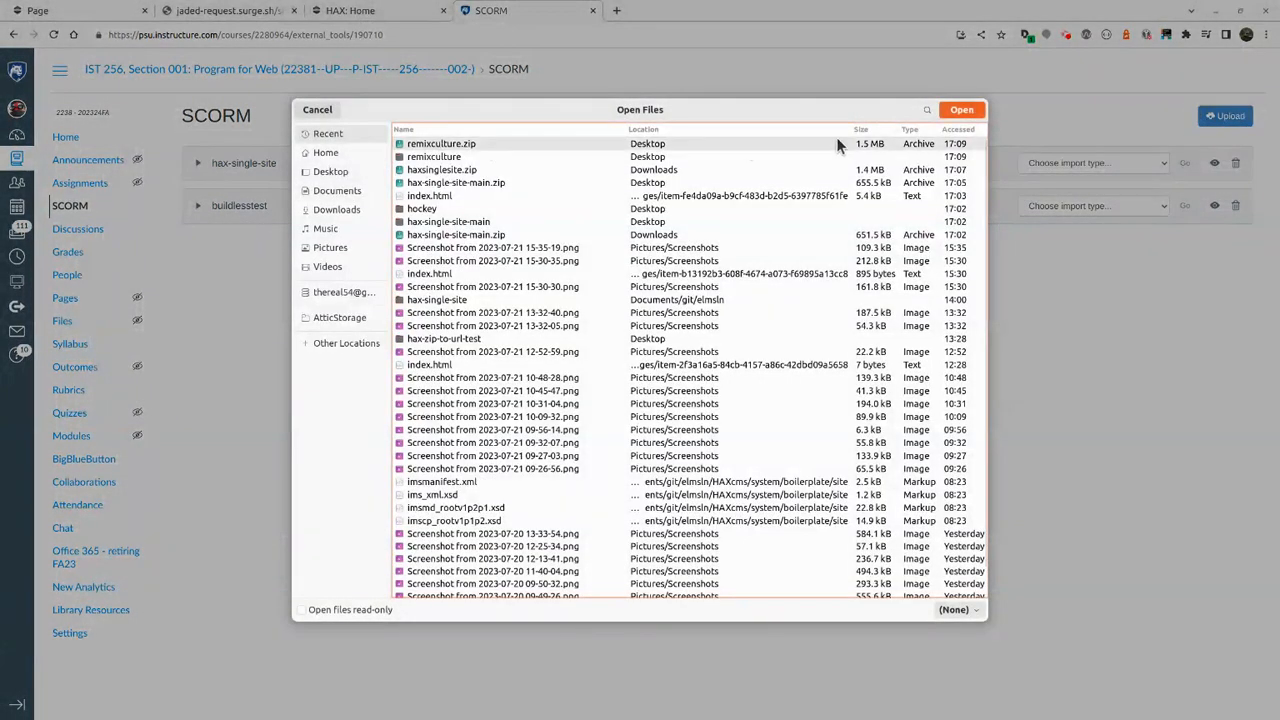
click(347, 176)
click(962, 110)
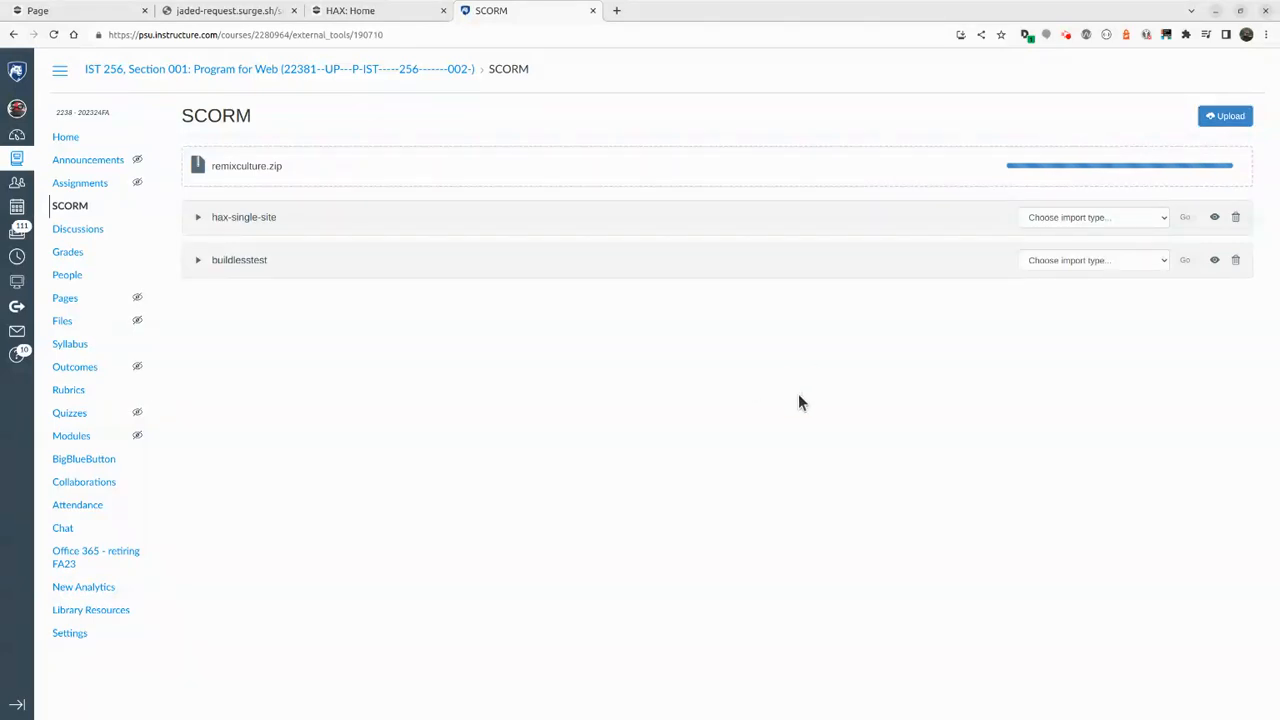
key(super)
click(919, 604)
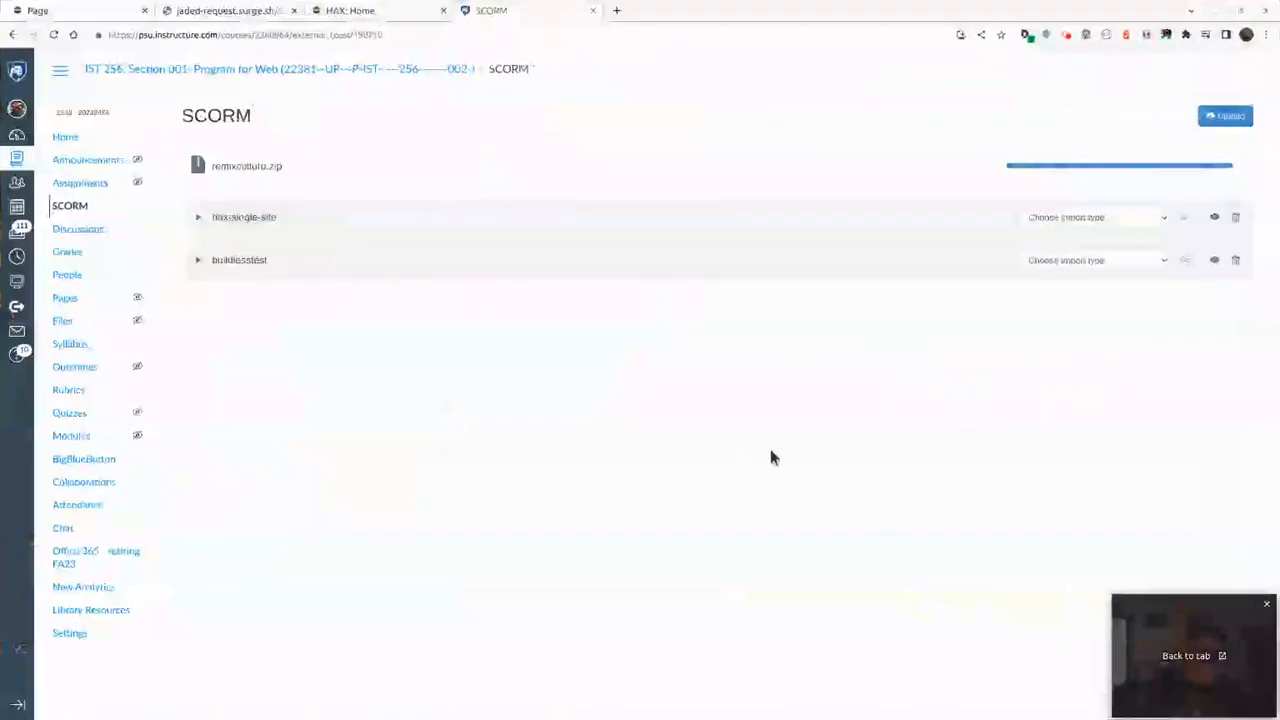
click(729, 506)
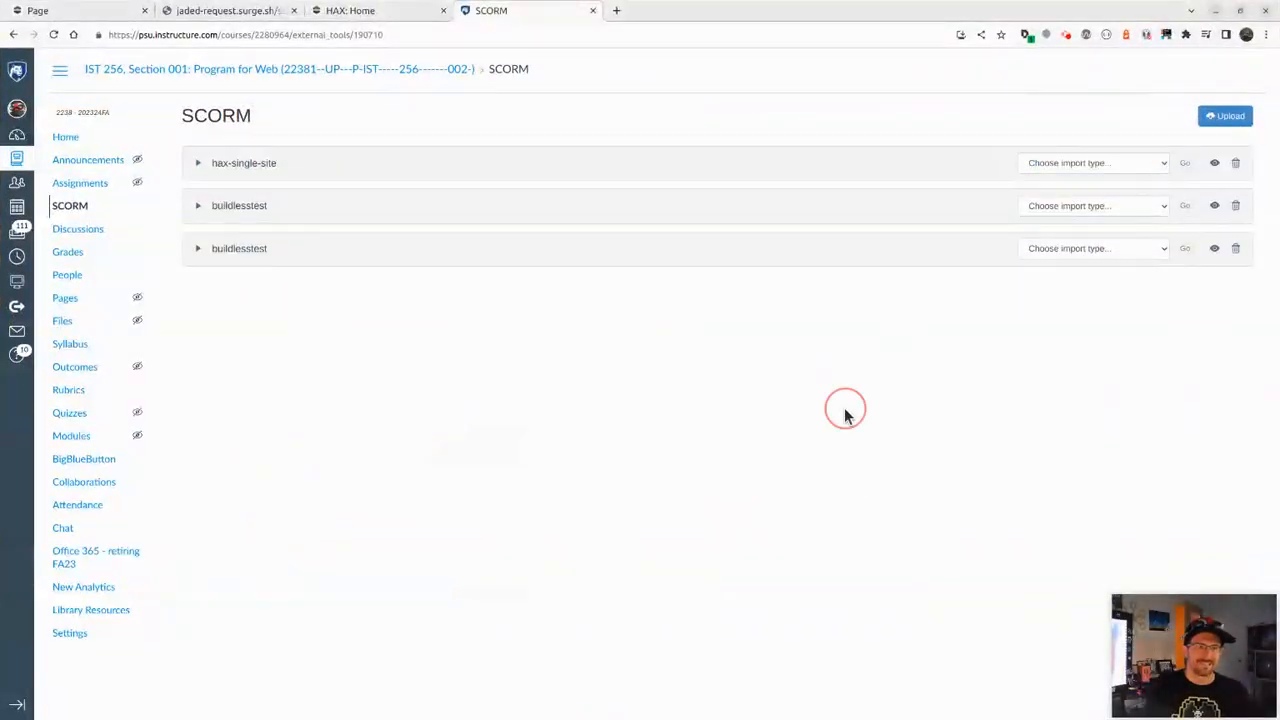
Step: Preview the hax-single-site package and the first buildlesstest package, closing each preview after viewing it
click(1214, 163)
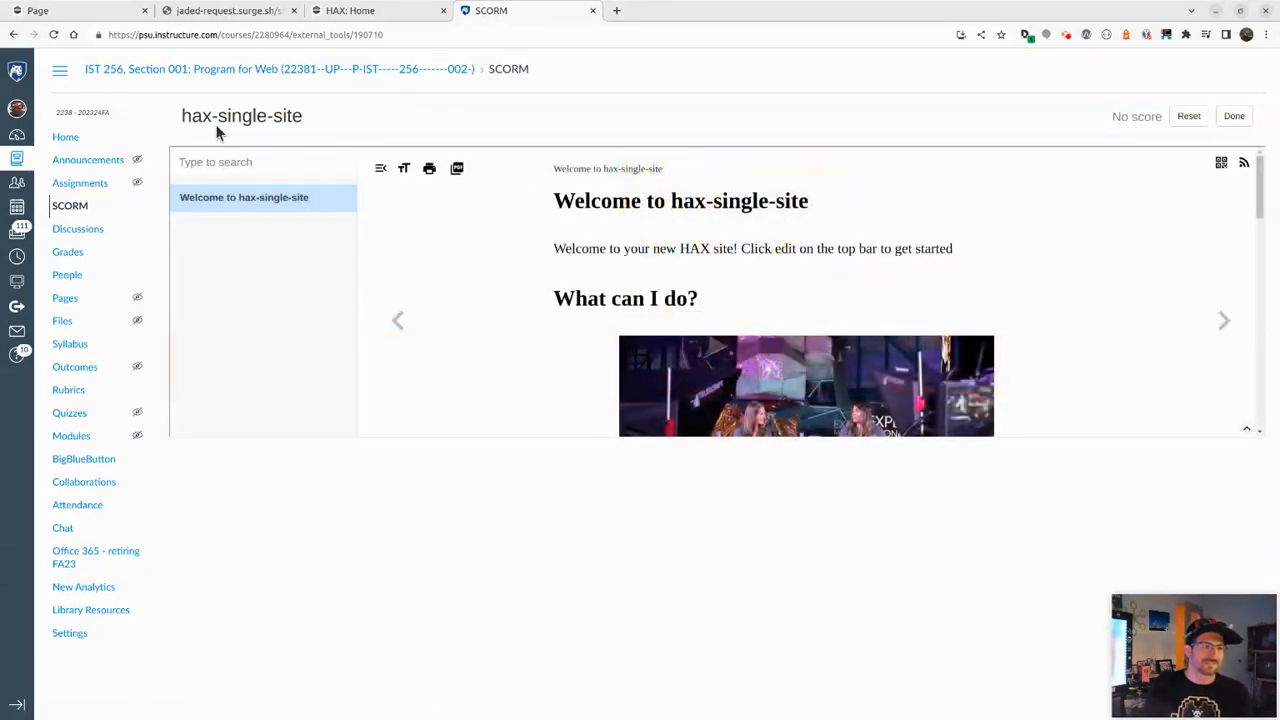
click(1234, 116)
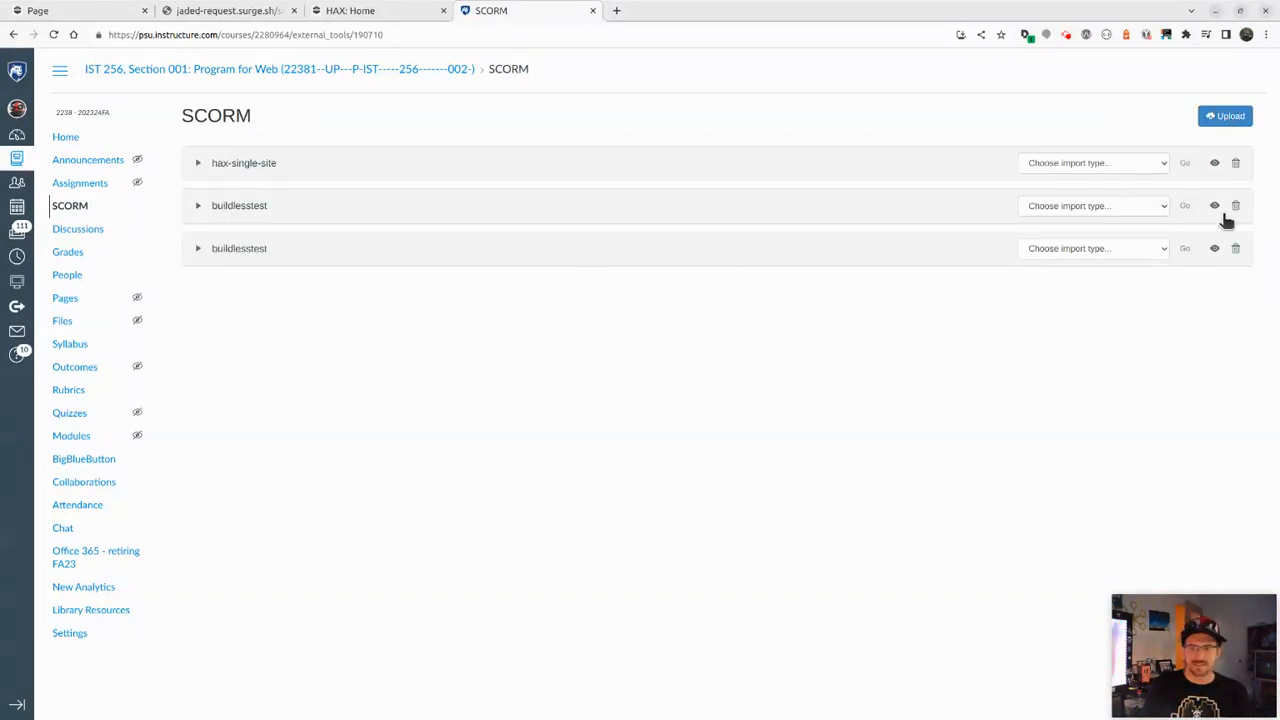
click(1216, 206)
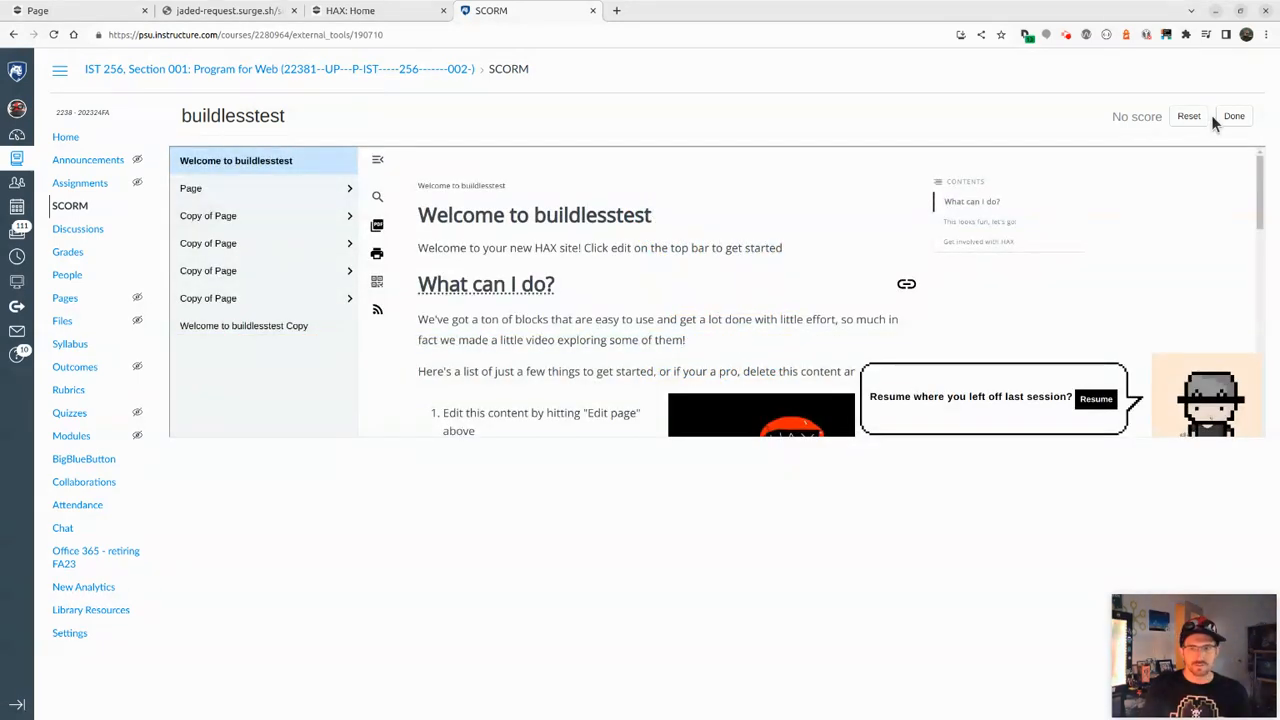
click(1232, 116)
Step: Preview the second buildlesstest package, browse its two top-level pages named Page, and open and close the enlarged view of the photo
click(1211, 249)
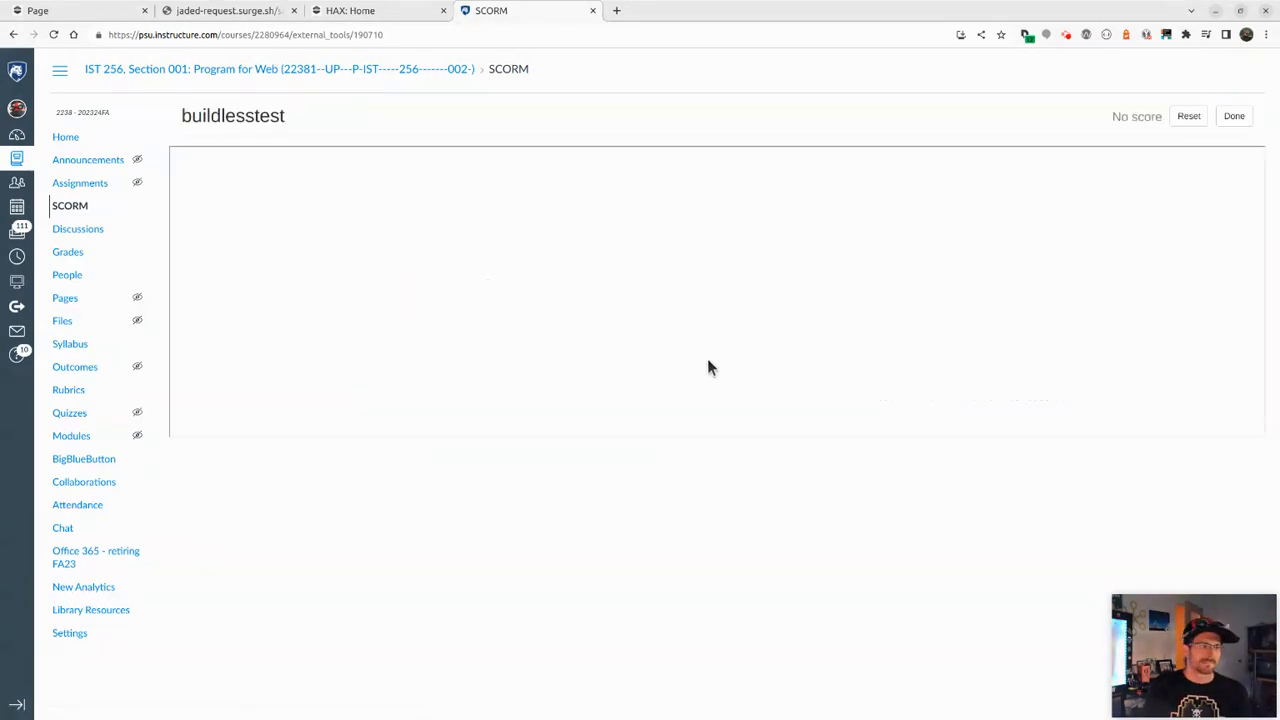
click(248, 230)
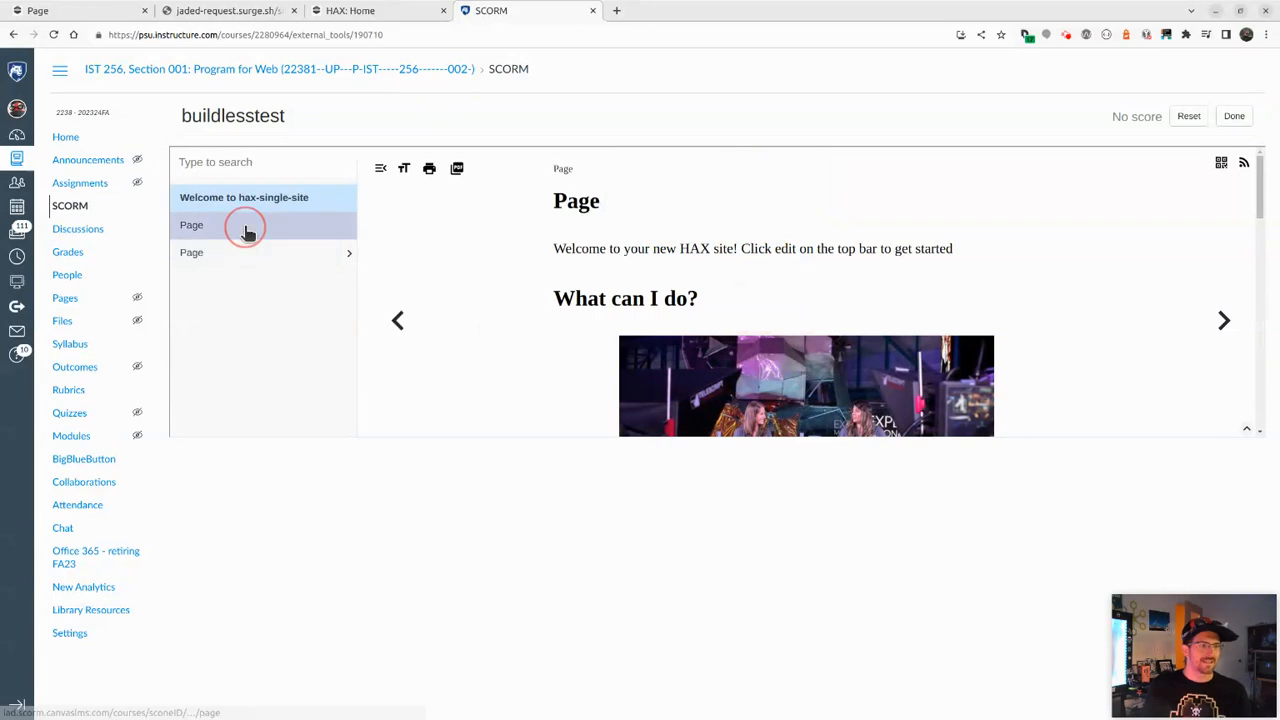
click(246, 254)
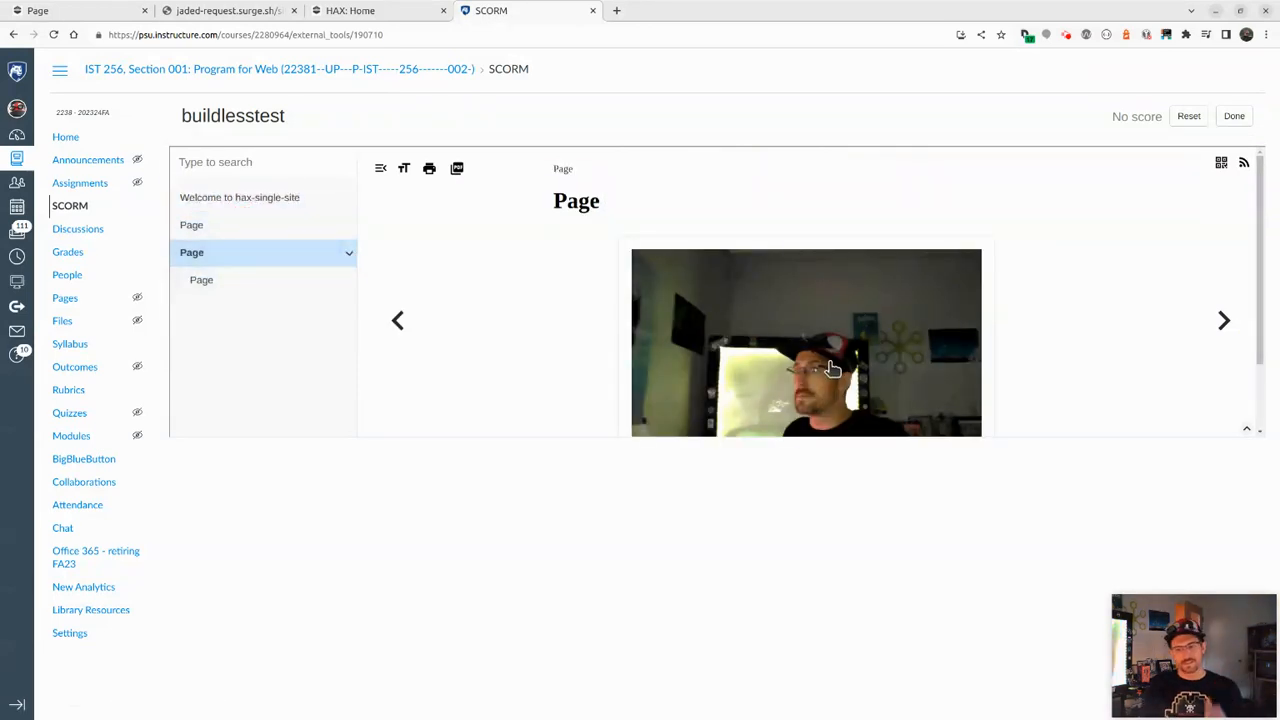
click(790, 356)
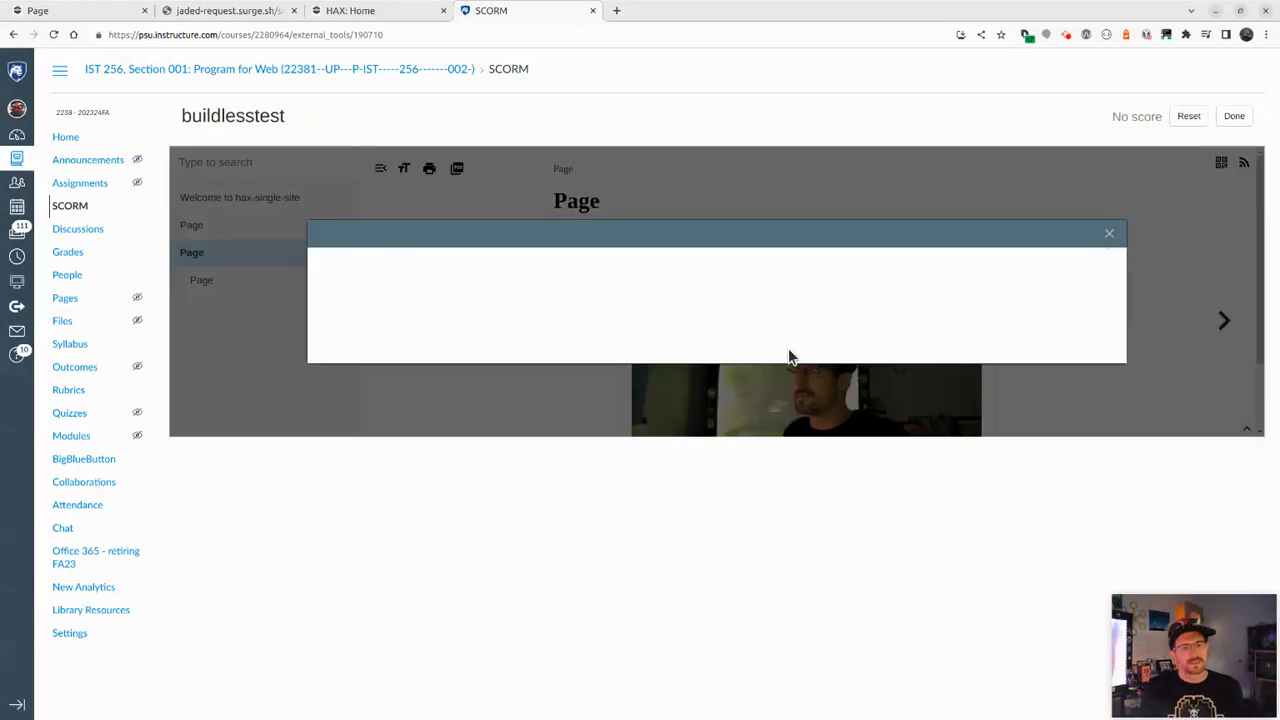
click(1102, 164)
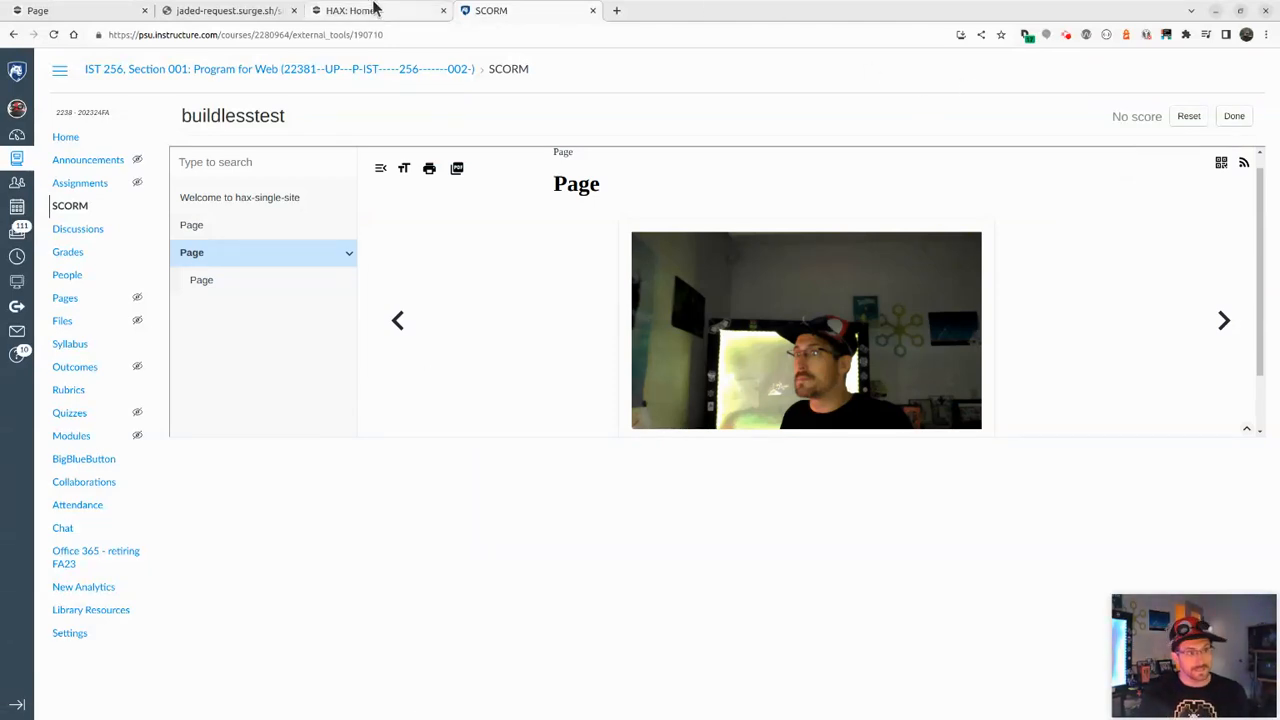
Step: Close the browser tab showing the Surge site's site.json and return to the buildlesstest preview in SCORM
click(250, 10)
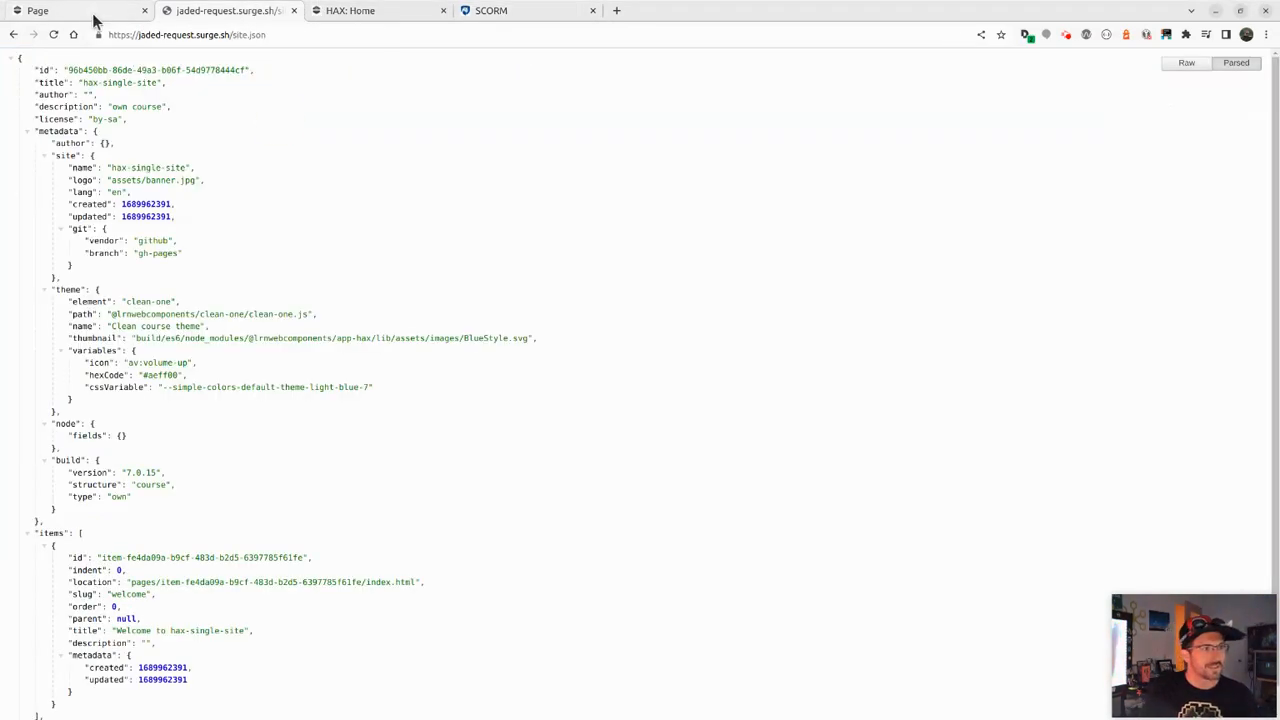
key(ctrl+w)
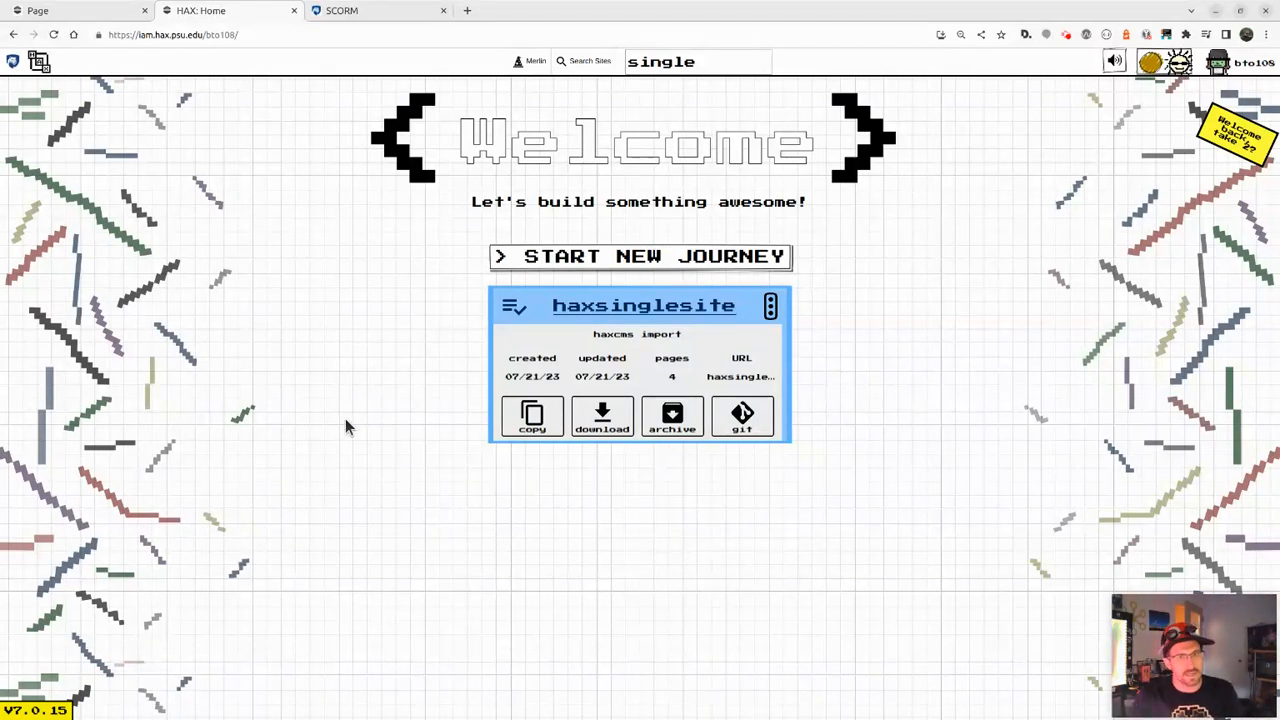
click(332, 13)
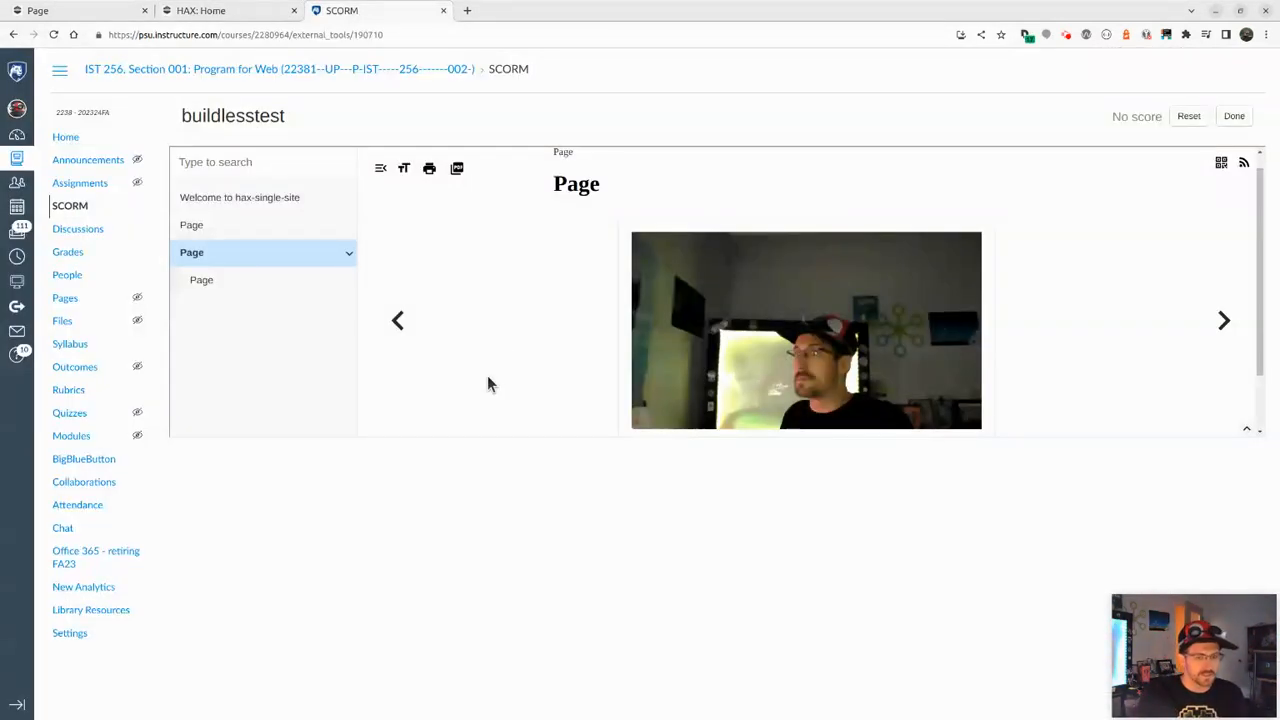